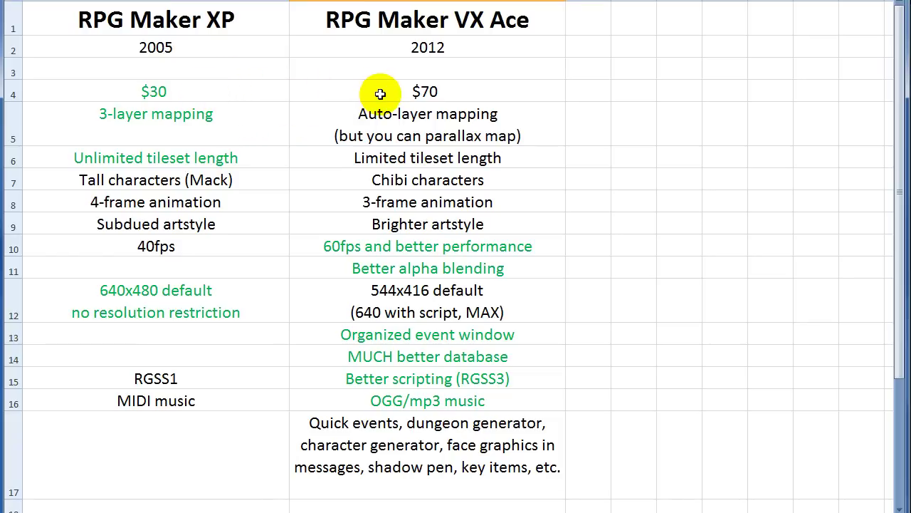
- Highlight the 3-layer mapping, 4-frame animation and Tall characters (Mack) entries in the comparison sheet
left_click(256, 134)
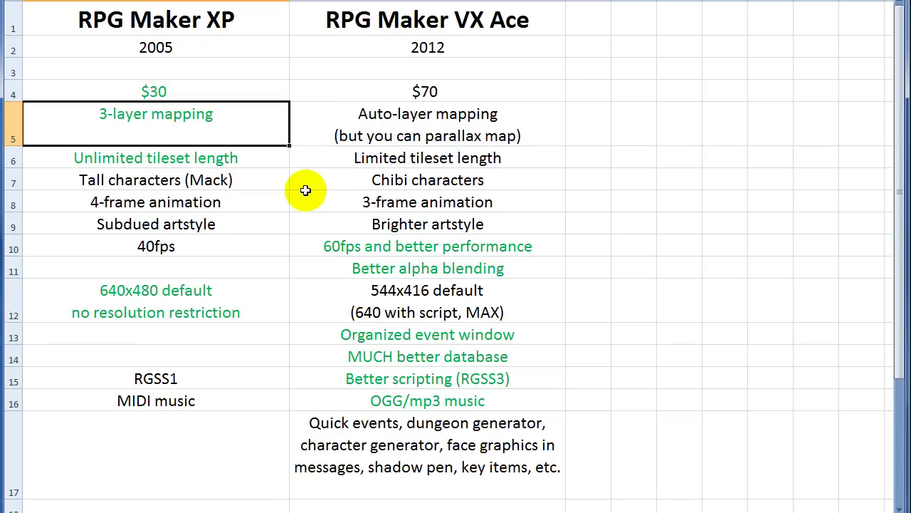
left_click(266, 205)
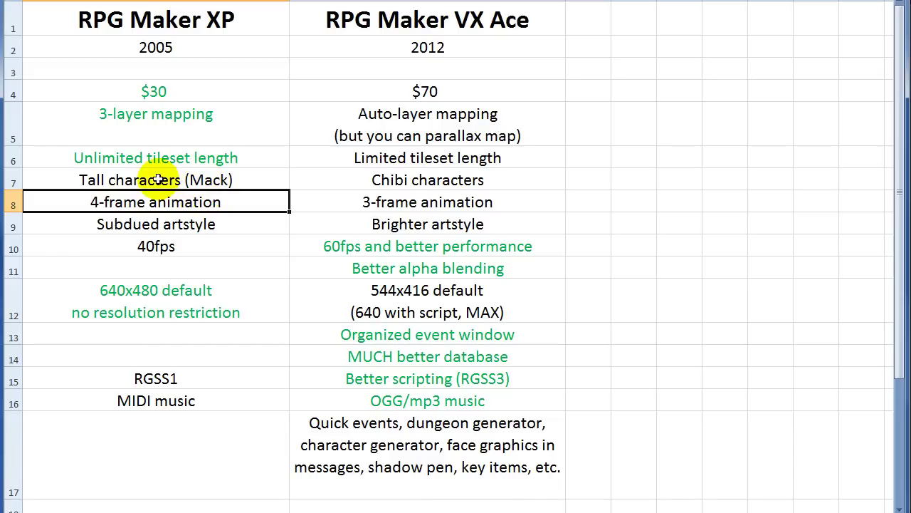
left_click(121, 177)
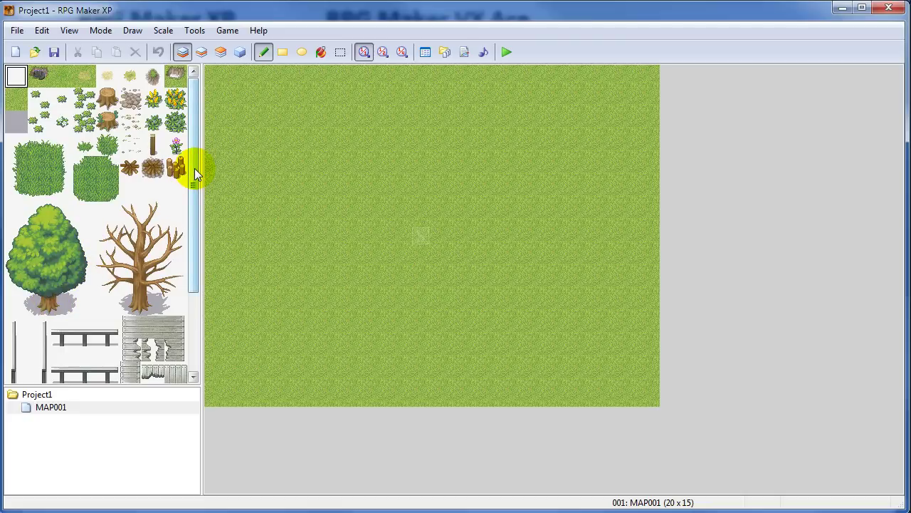
- Scroll the tileset palette and bring up the menu of map layer display options
mouse_move(194, 168)
left_mouse_down()
mouse_move(198, 254)
mouse_move(191, 170)
left_mouse_up()
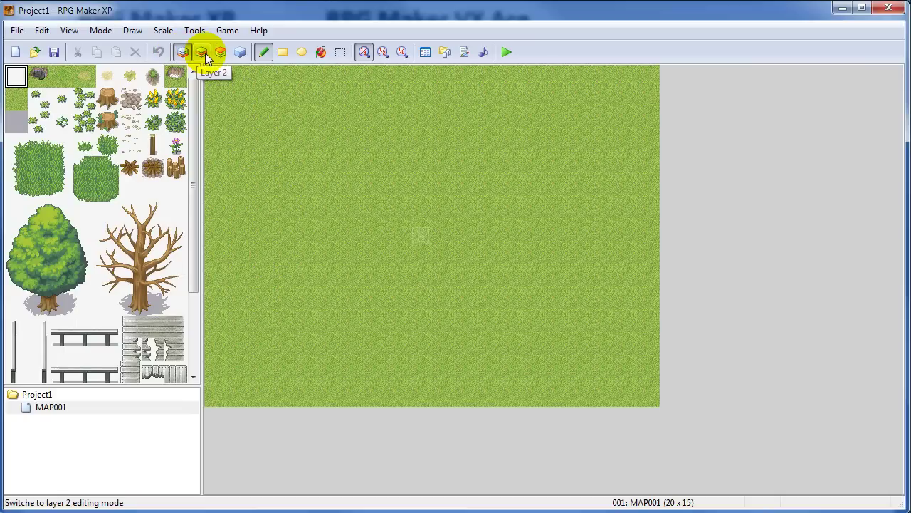
left_click(100, 30)
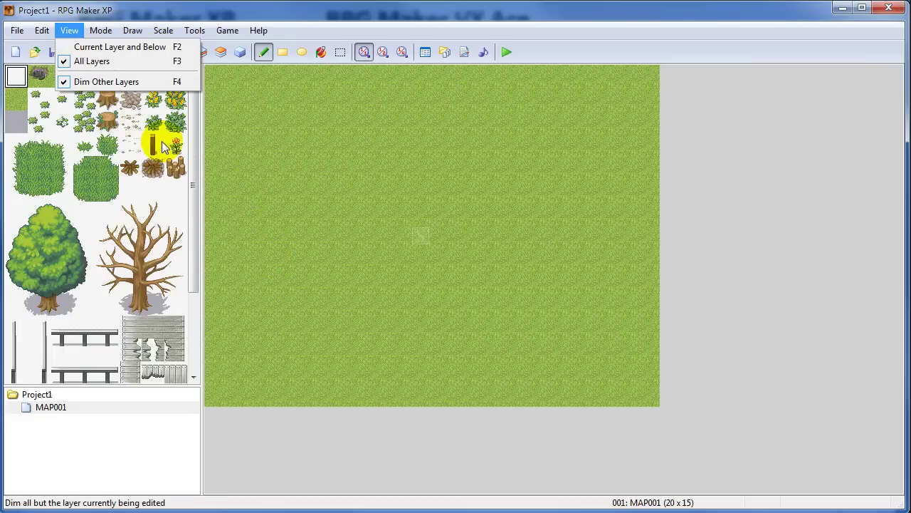
- With the pond water tile and Rectangle tool, paint a top strip plus the left side and bottom arm
left_click(191, 169)
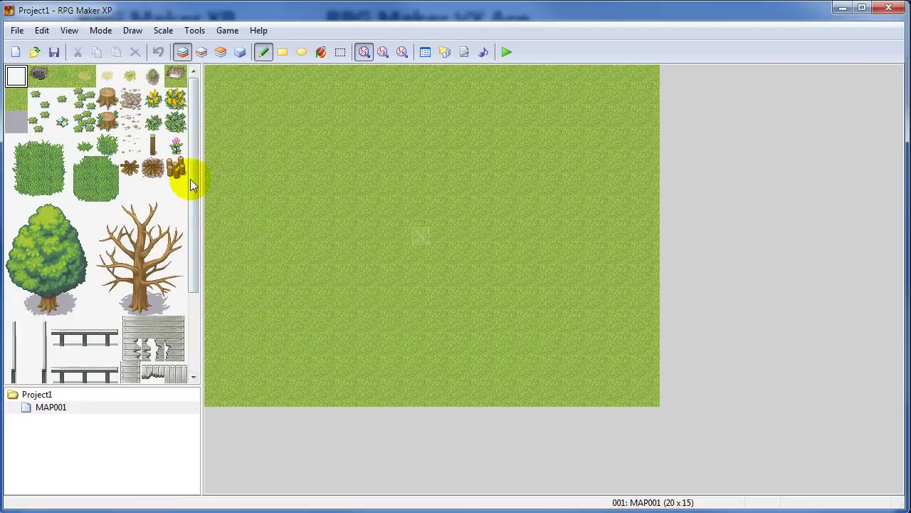
left_click_drag(191, 172, 205, 134)
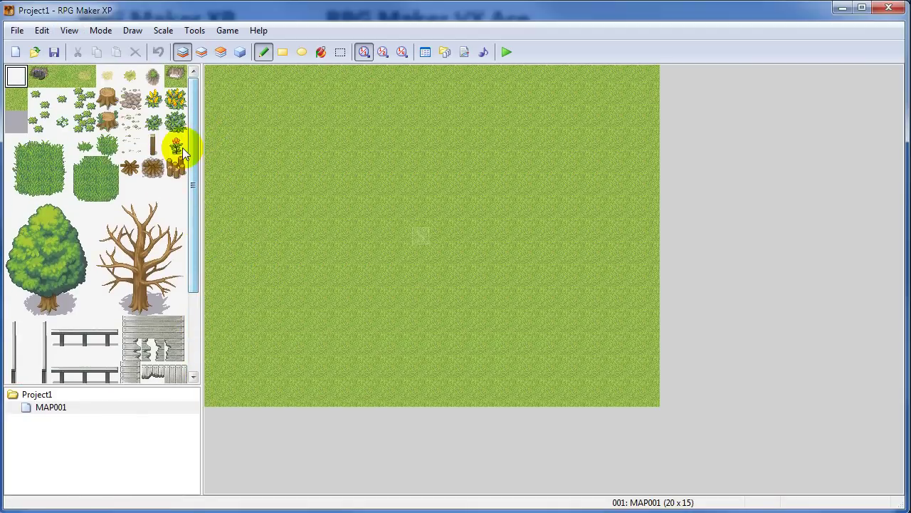
left_click(39, 76)
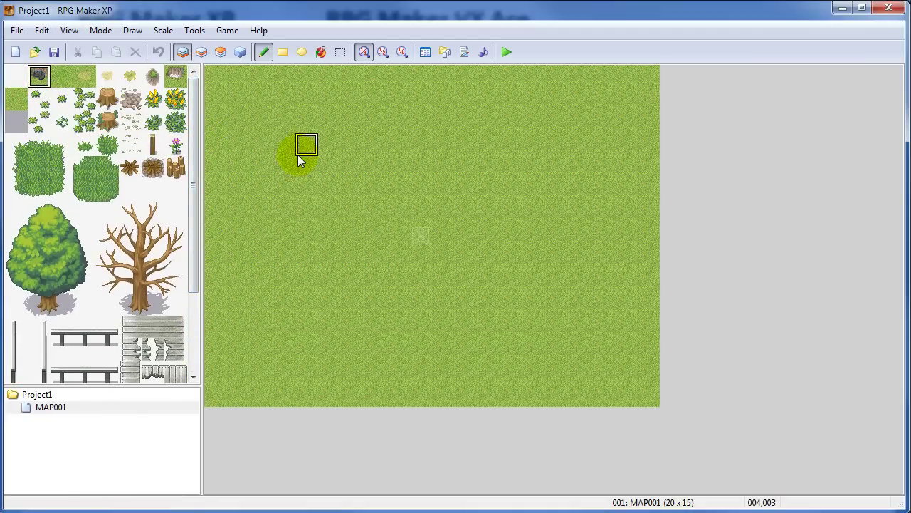
left_click(282, 51)
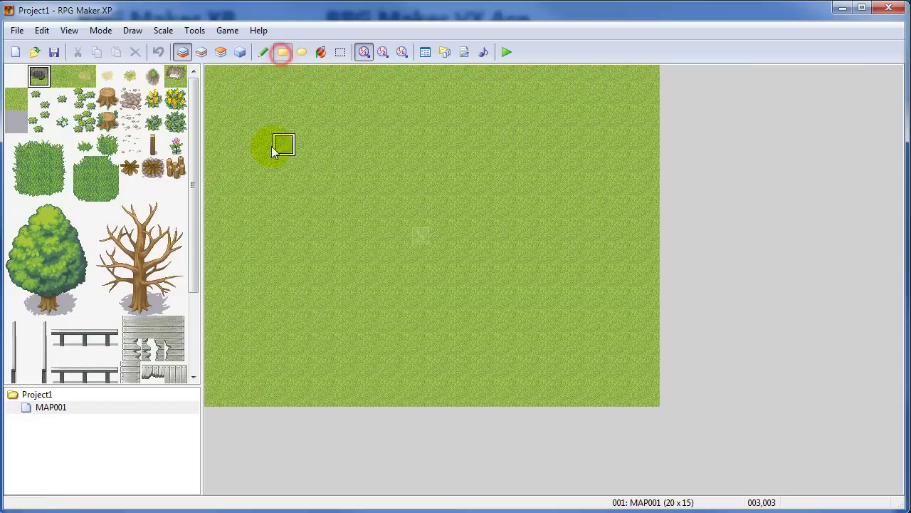
left_click_drag(271, 148, 566, 168)
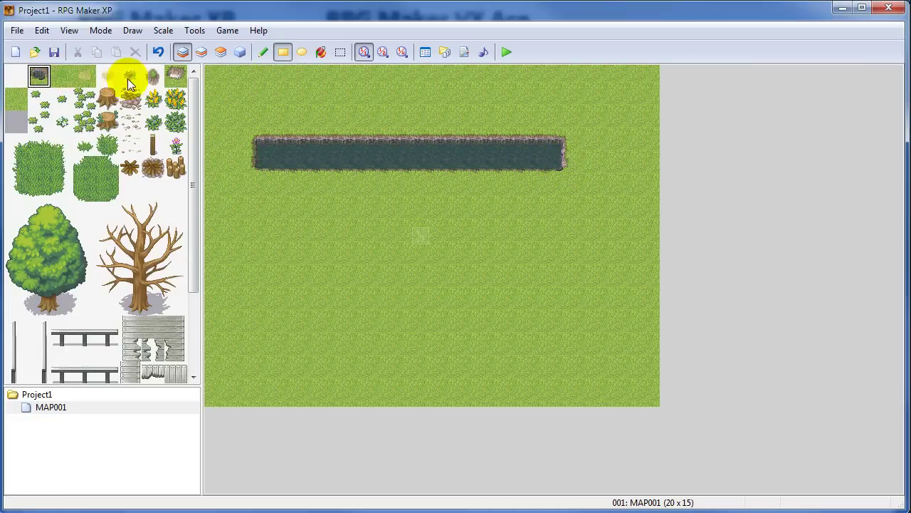
mouse_move(288, 195)
left_mouse_down()
mouse_move(302, 347)
mouse_move(494, 356)
left_mouse_up()
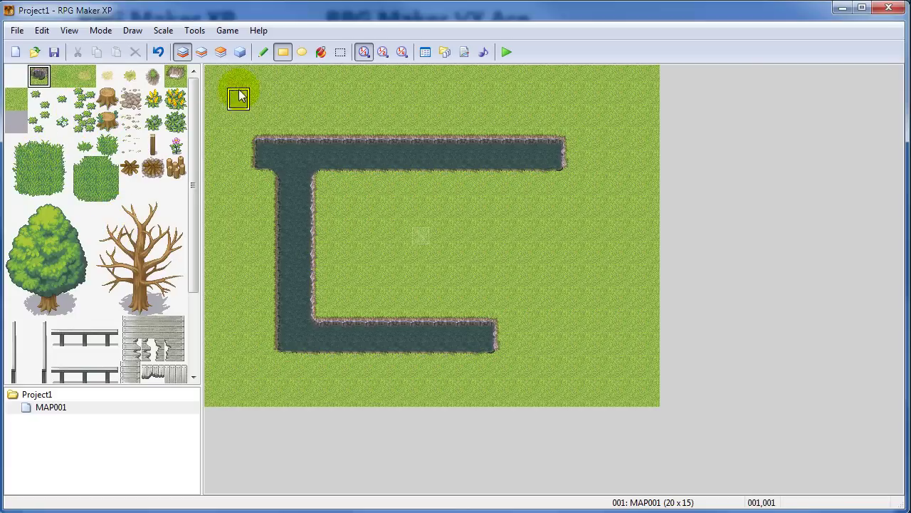
- On Layer 2, paint a row of bush grass tops and fill the grass patch into a rectangle
left_click(200, 53)
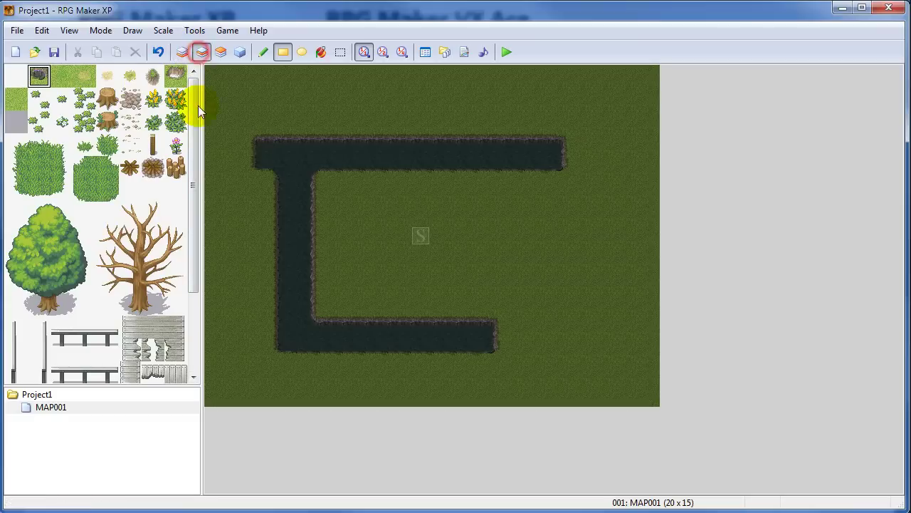
left_click_drag(18, 146, 67, 196)
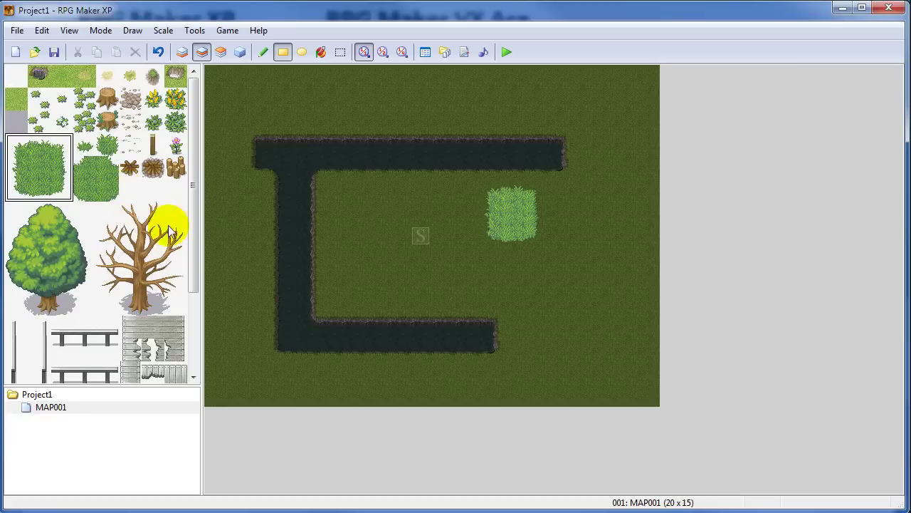
left_click(39, 167)
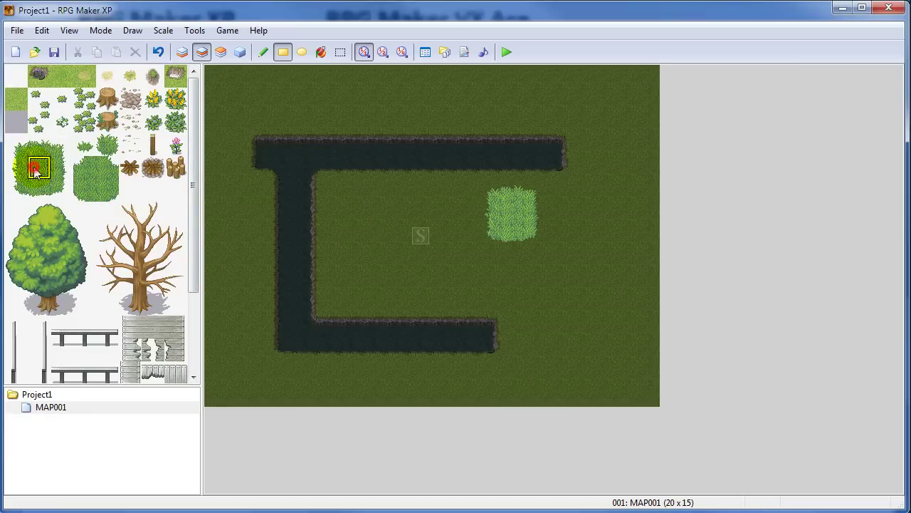
left_click(39, 145)
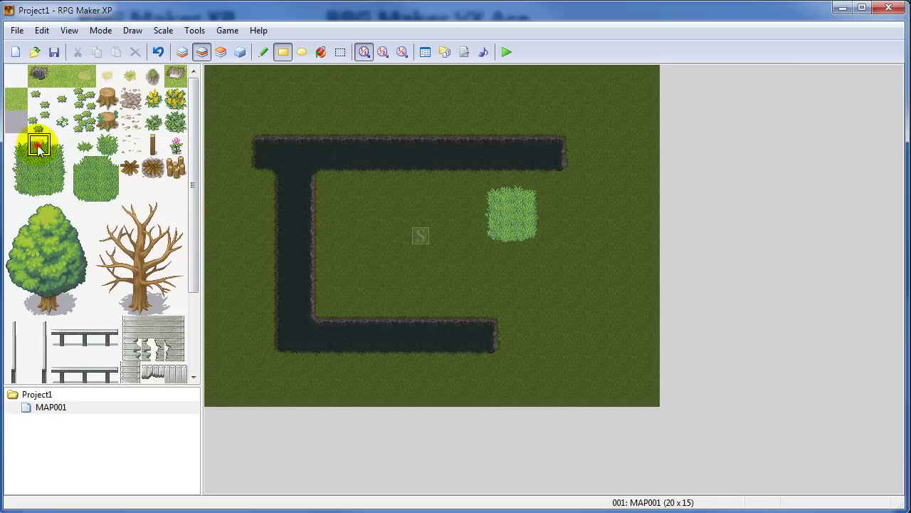
left_click(535, 189)
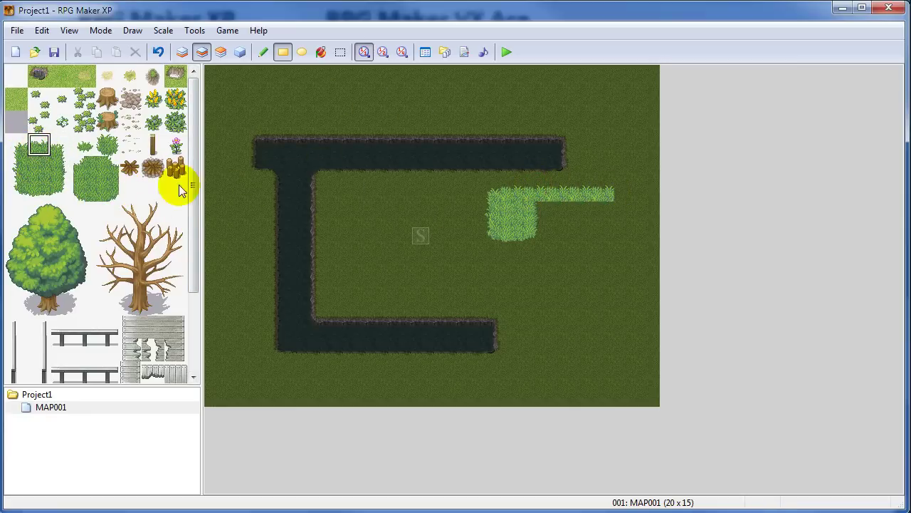
left_click(39, 167)
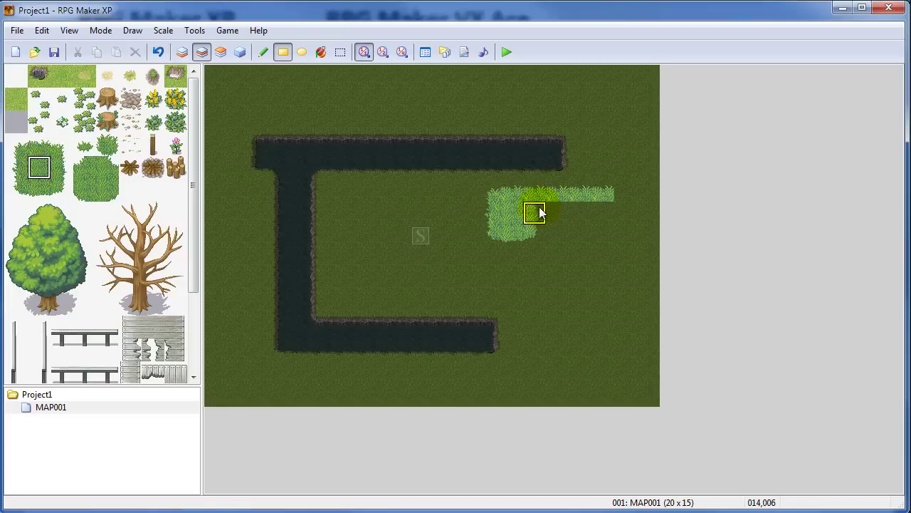
left_click_drag(584, 221, 604, 226)
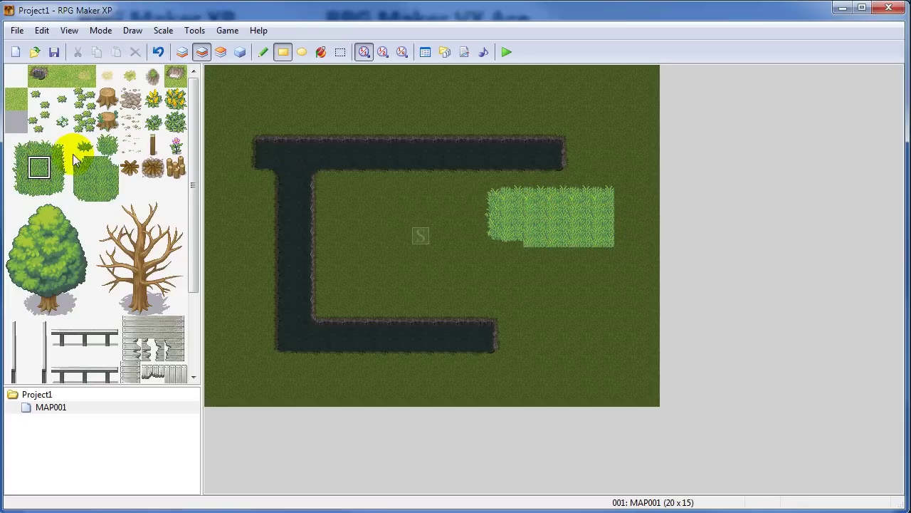
- Try the bush's bottom, tuft, right-edge and corner tiles, then select the whole large green tree
left_click(32, 191)
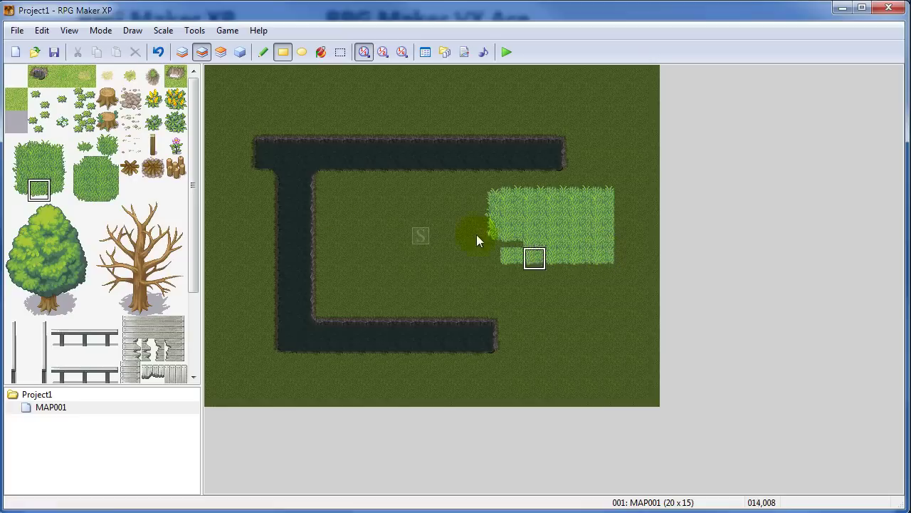
left_click(62, 145)
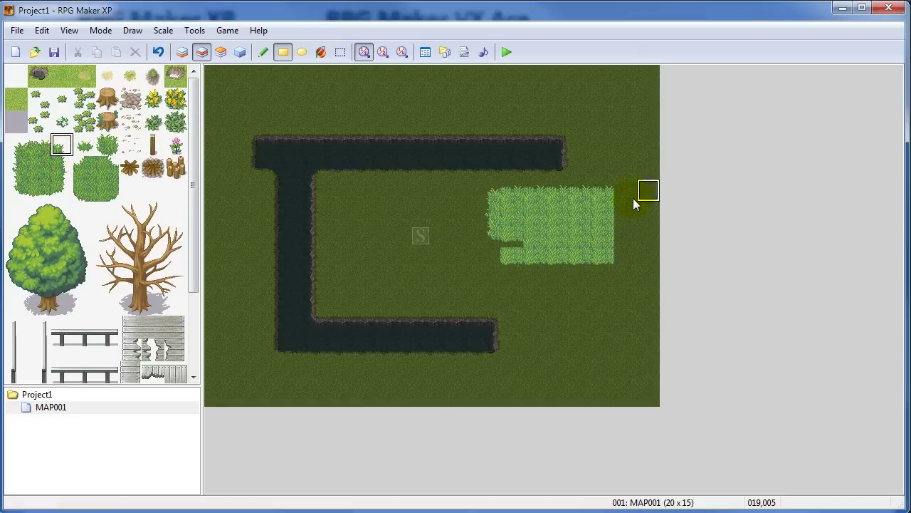
left_click(62, 167)
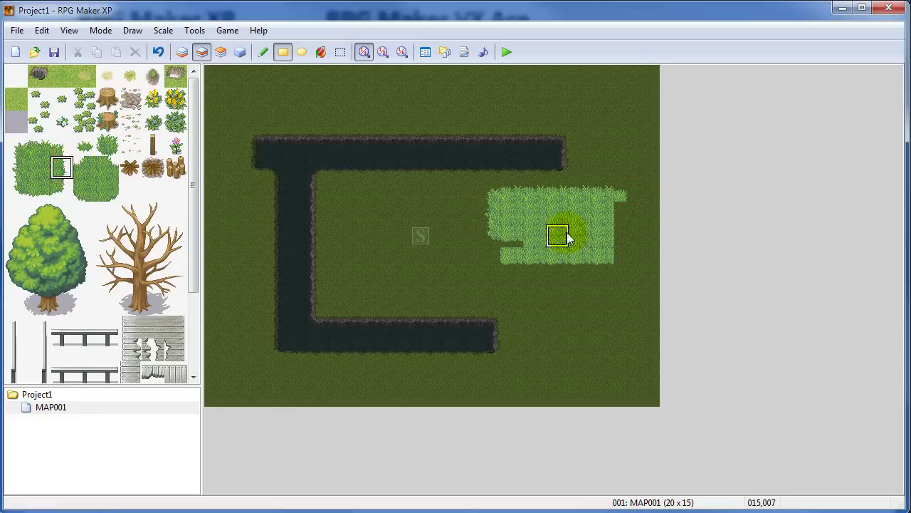
left_click(61, 191)
right_click(620, 260)
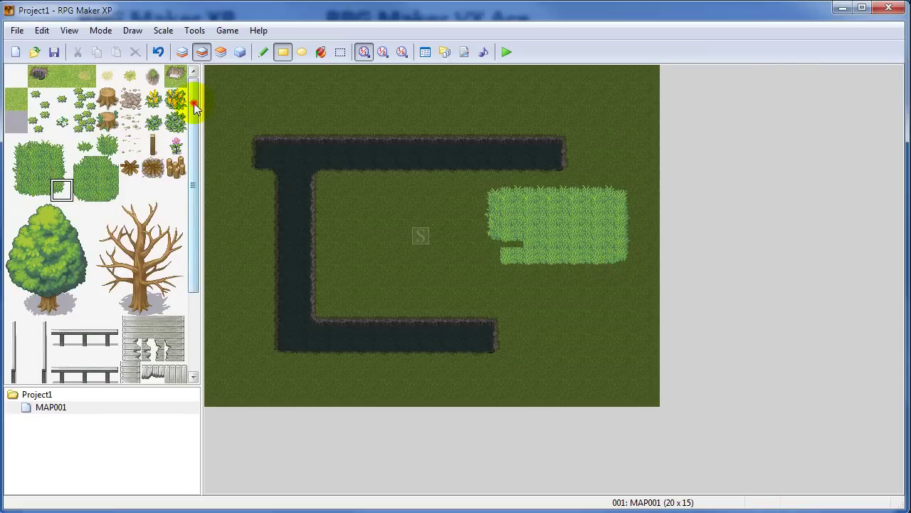
left_click_drag(196, 107, 201, 144)
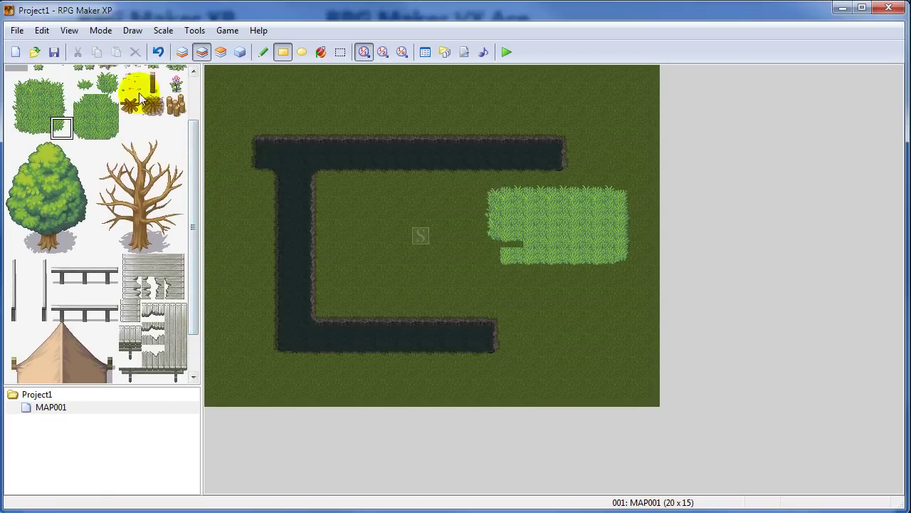
left_click_drag(12, 147, 91, 250)
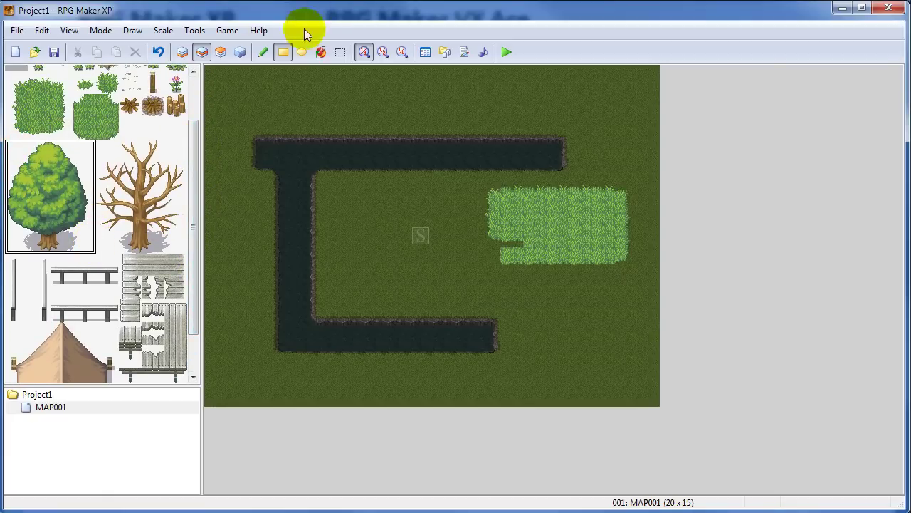
- Stamp the large tree inside the pond's bend, cycle through layers, and turn off Dim Other Layers
left_click(263, 52)
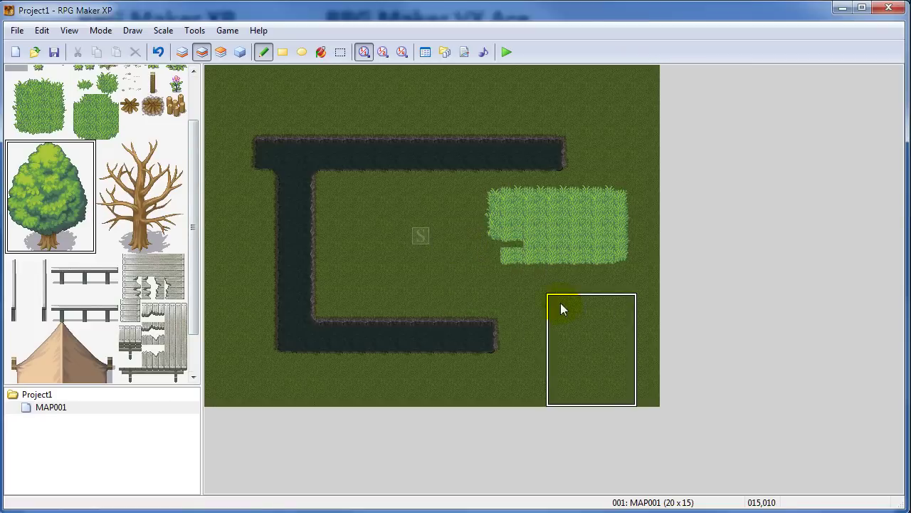
left_click(338, 196)
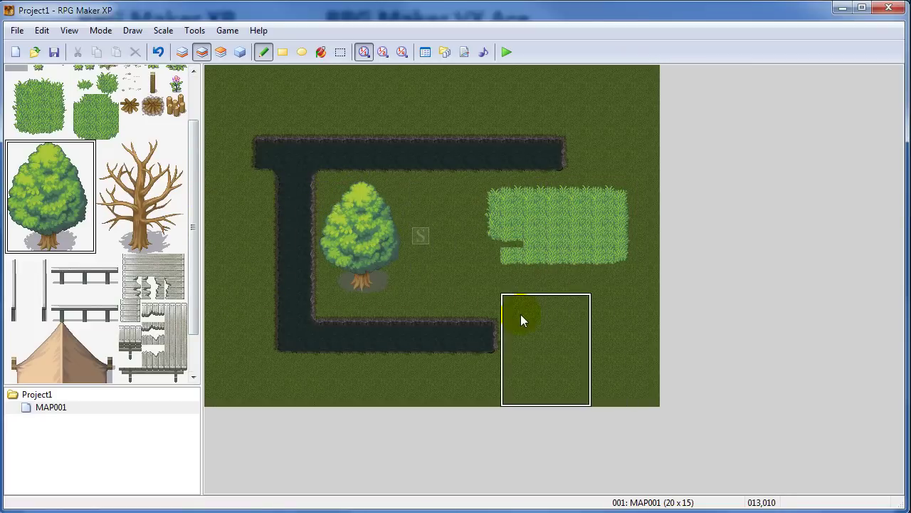
left_click(184, 57)
left_click(204, 53)
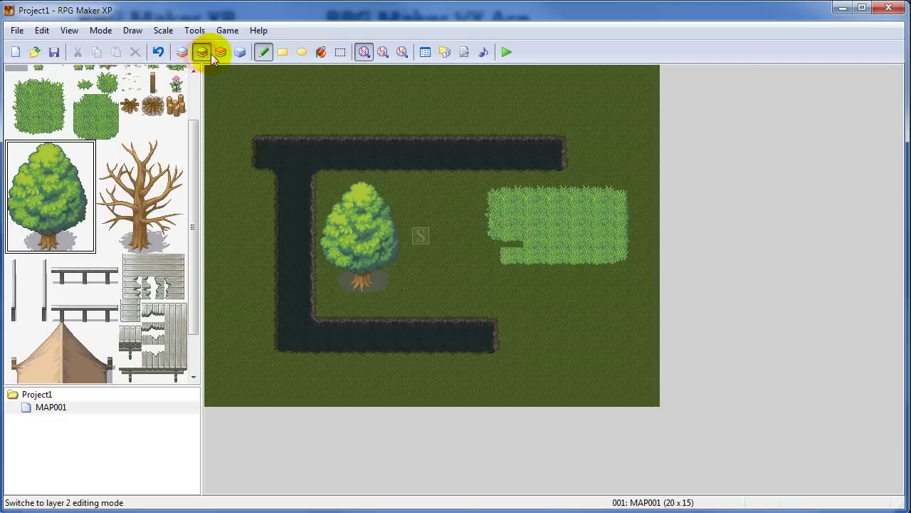
left_click(220, 53)
left_click(183, 52)
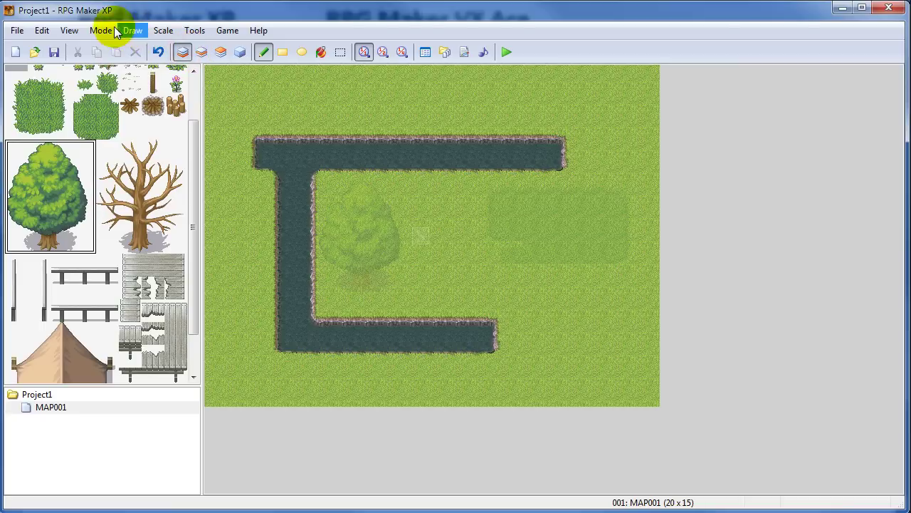
left_click(69, 30)
left_click(102, 81)
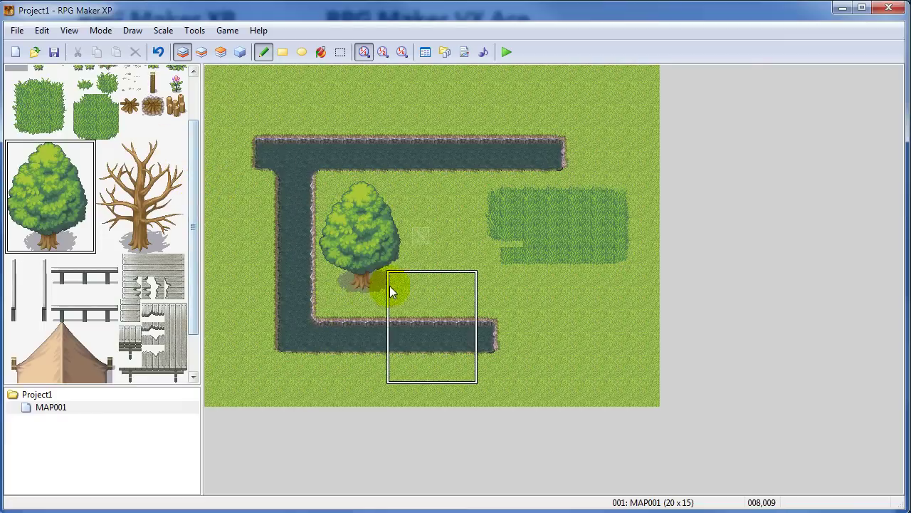
- Fill sand rectangles on Layer 1 from the tree rightward, up to the top strip, and over the water channel
left_click_drag(199, 178, 198, 100)
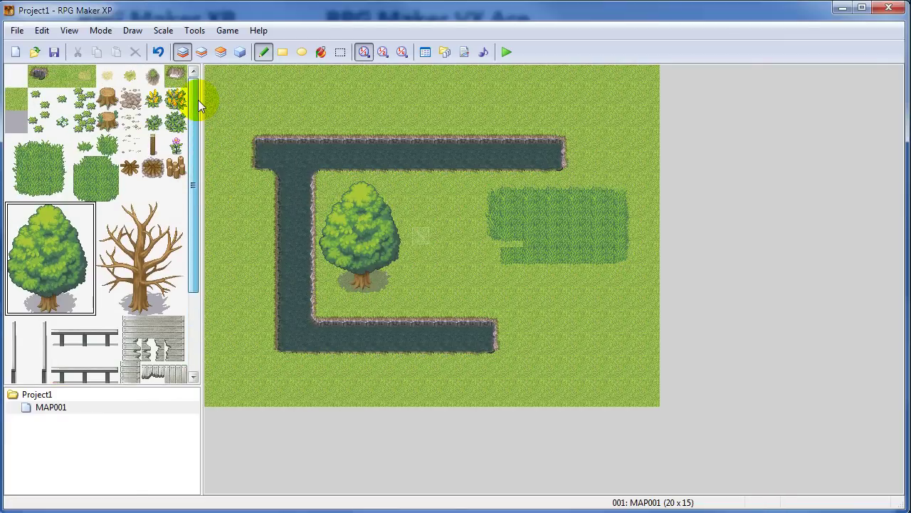
left_click(84, 76)
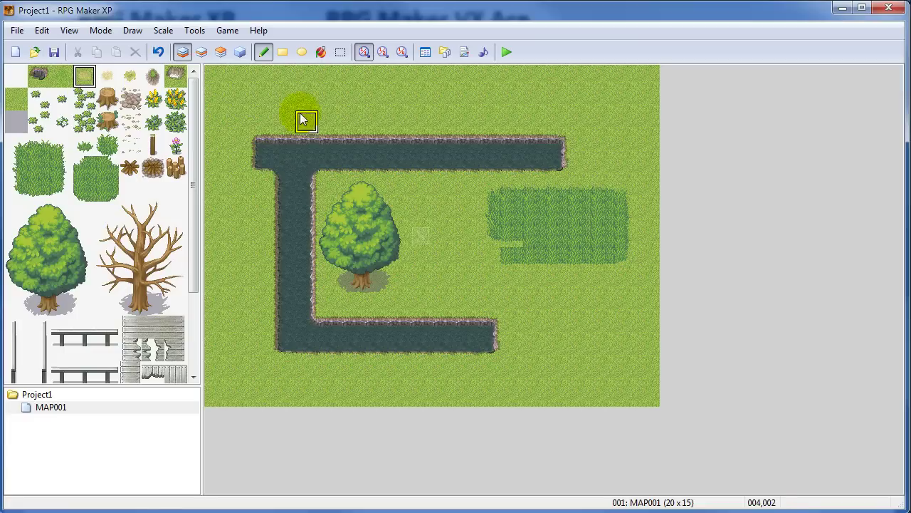
left_click(282, 51)
left_click(182, 52)
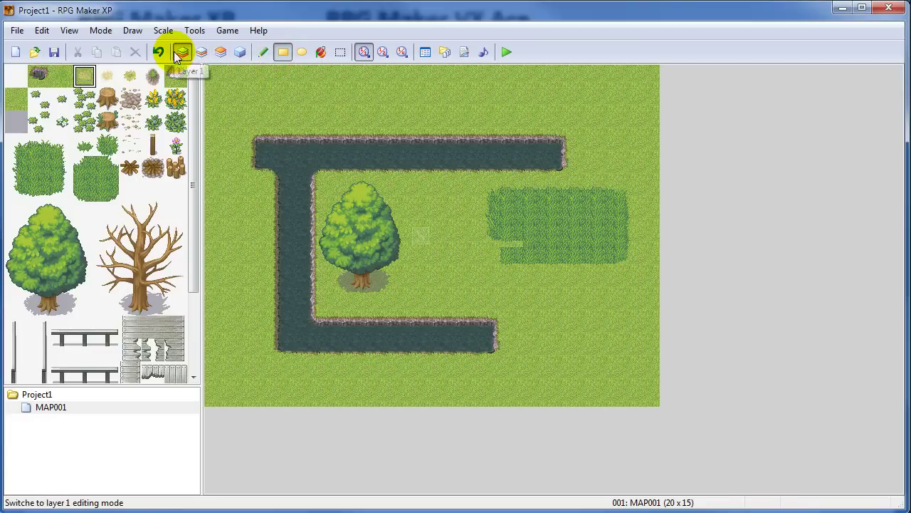
left_click_drag(356, 245, 644, 299)
left_click_drag(511, 214, 643, 122)
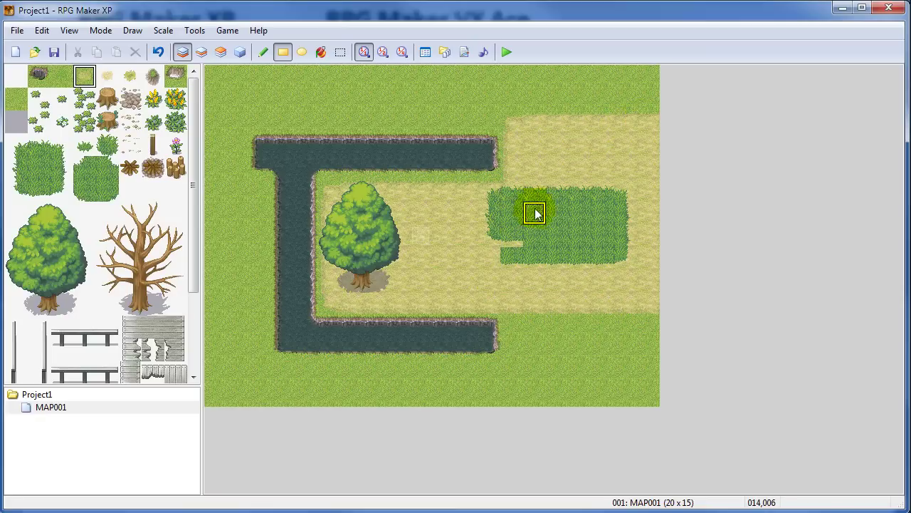
left_click_drag(502, 126, 648, 359)
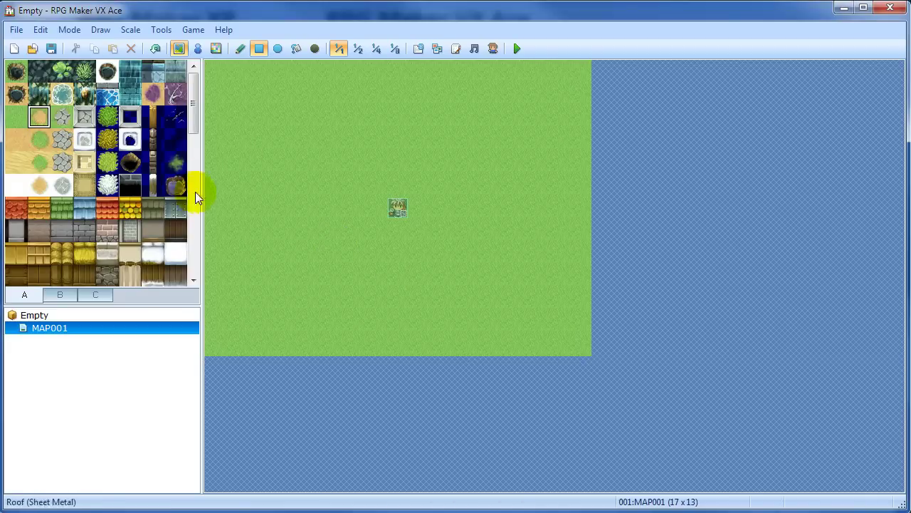
- Place the large 2x2 tree from tab B on the grass left of the start point
left_click_drag(197, 126, 195, 102)
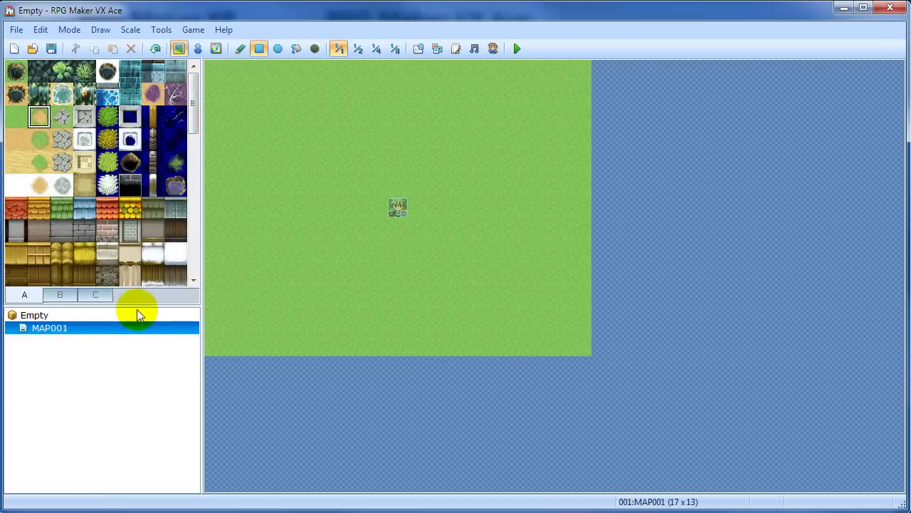
left_click(62, 294)
left_click_drag(16, 200, 39, 224)
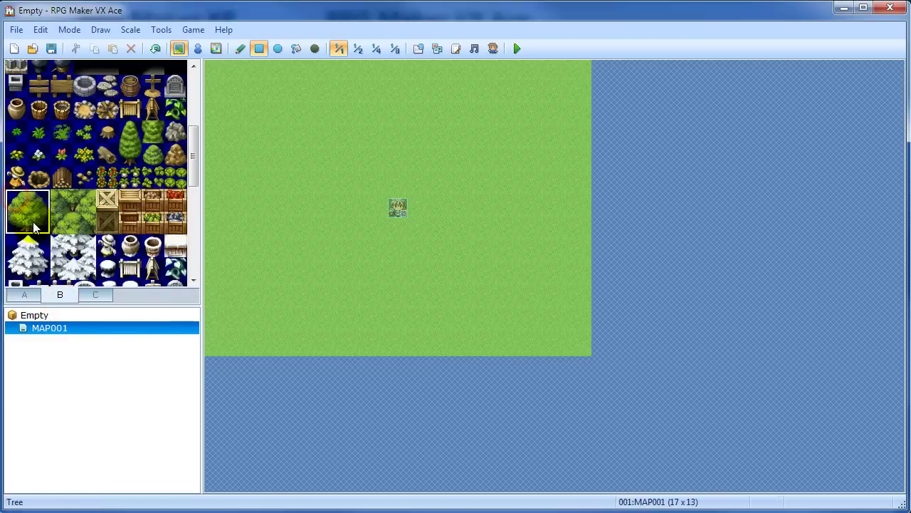
left_click(298, 178)
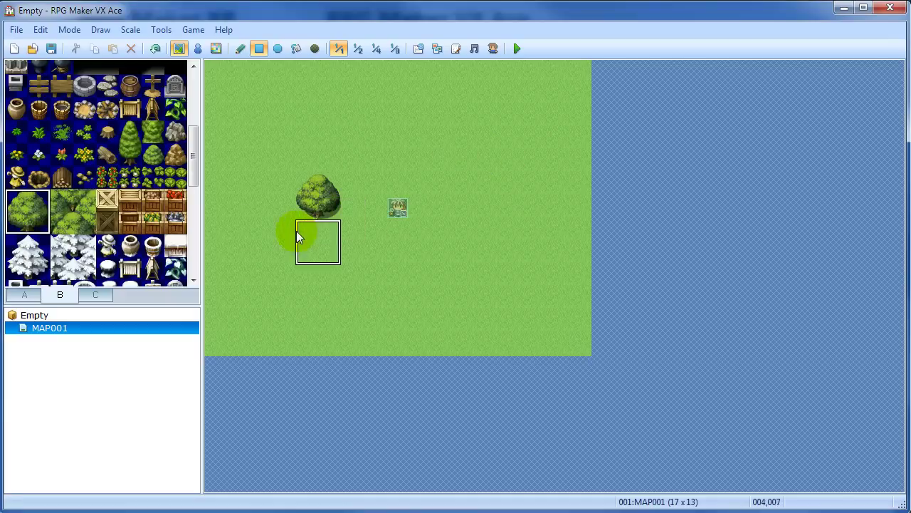
- Draw a rectangular dirt patch over the tree area, then select the big tree and stone well tiles
left_click(26, 295)
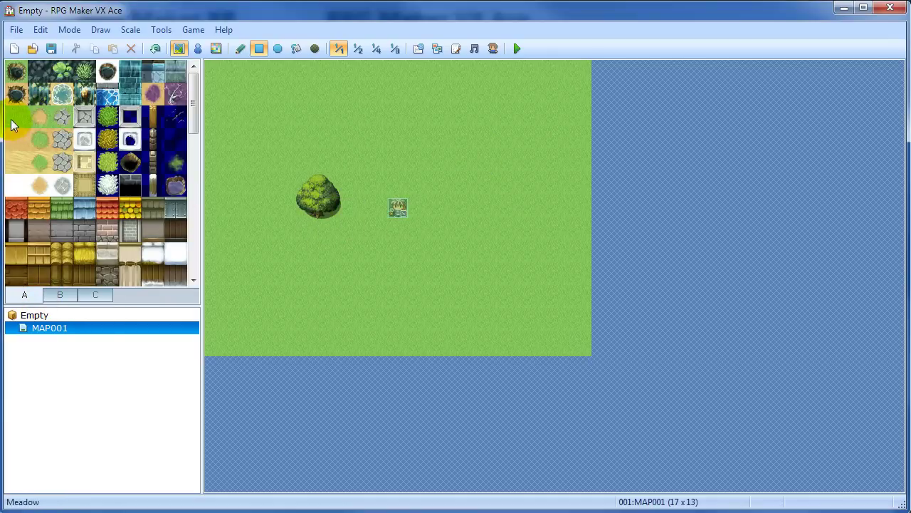
left_click(38, 117)
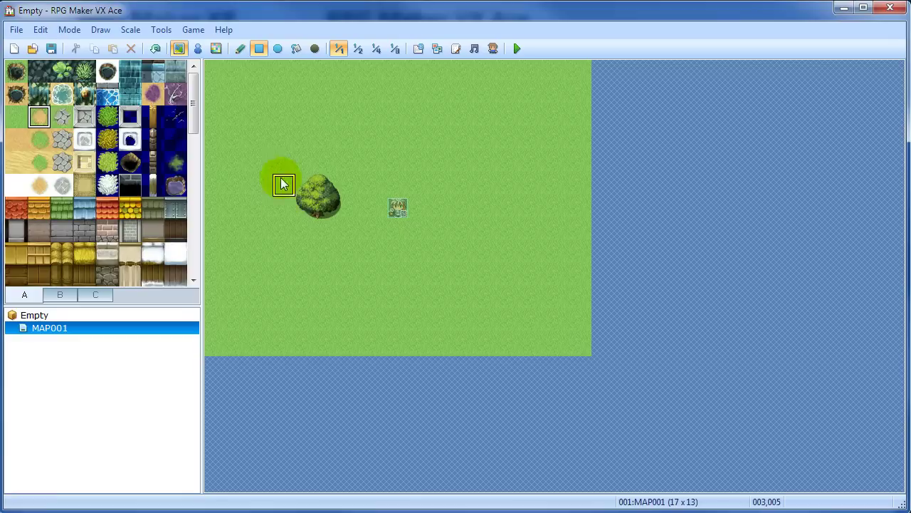
left_click_drag(258, 141, 369, 287)
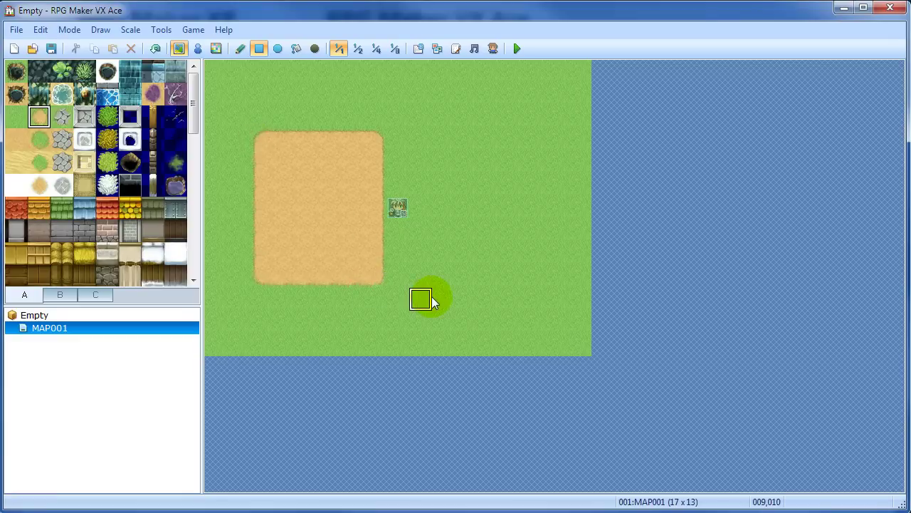
left_click(60, 294)
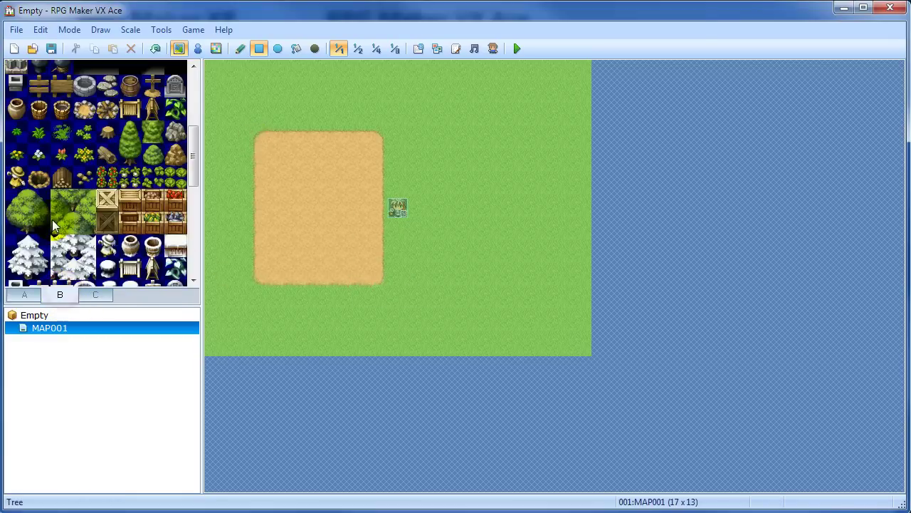
left_click_drag(16, 200, 43, 229)
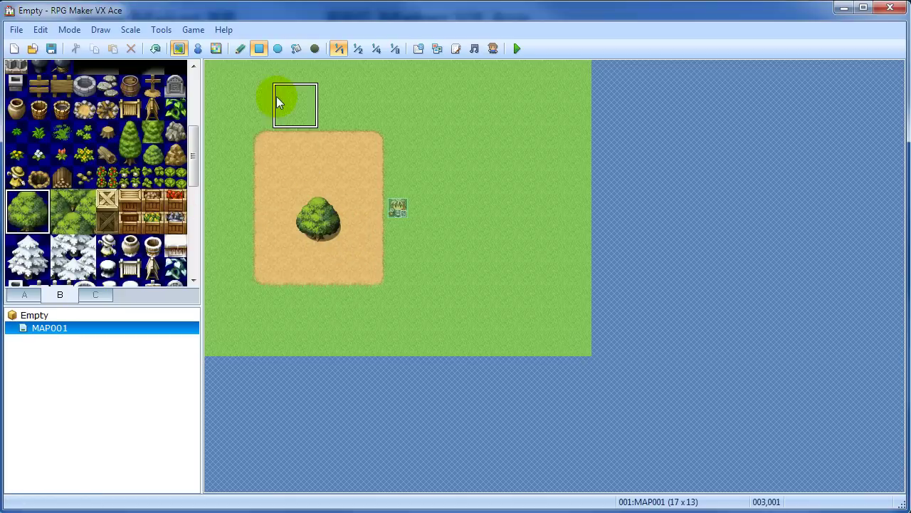
left_click(84, 86)
- Place three stone wells, two on the grass and one on the dirt patch, then return to tab A
left_click(466, 115)
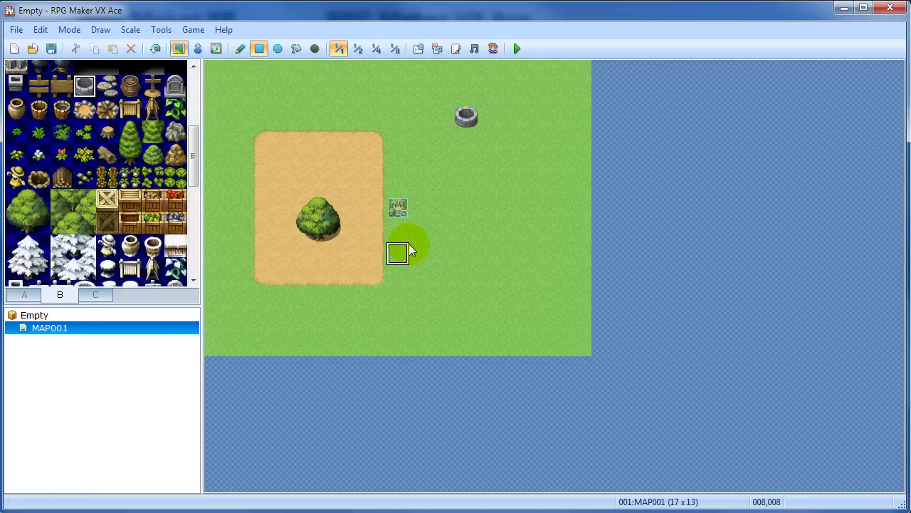
left_click(352, 161)
left_click(306, 92)
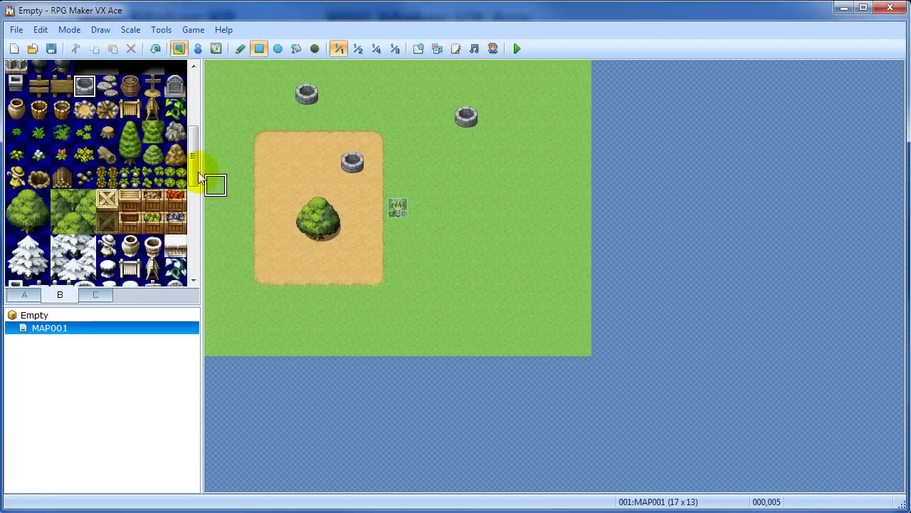
left_click_drag(190, 163, 193, 121)
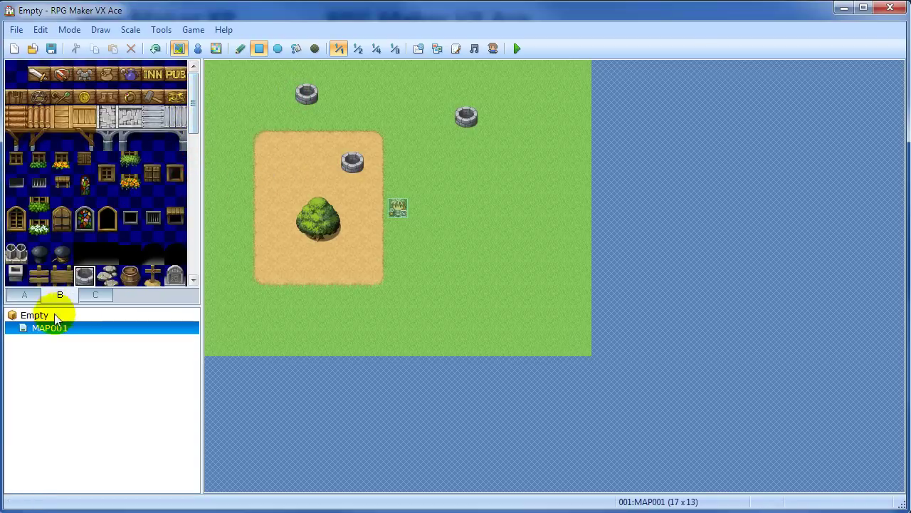
left_click(29, 295)
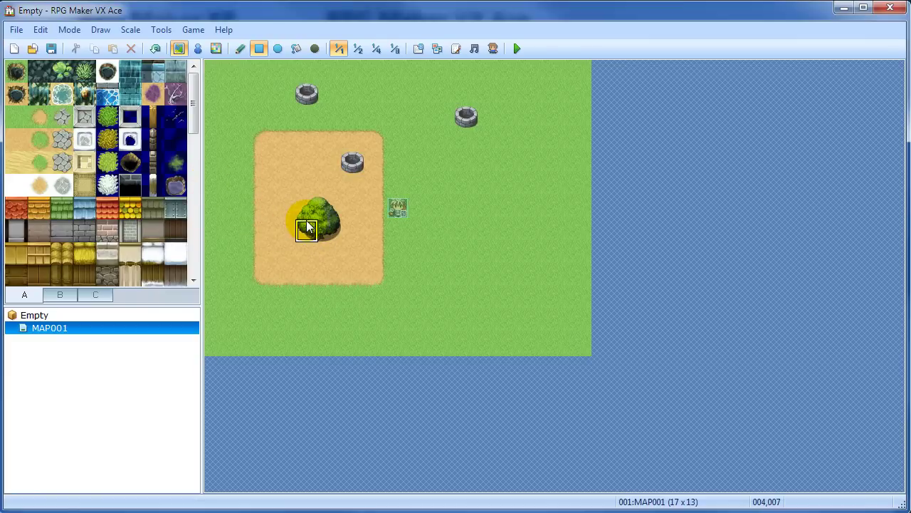
- Draw fencepost fence lines around the dirt patch, along the lower rows and bottom, undoing a stray vertical run
left_click_drag(305, 213, 278, 219)
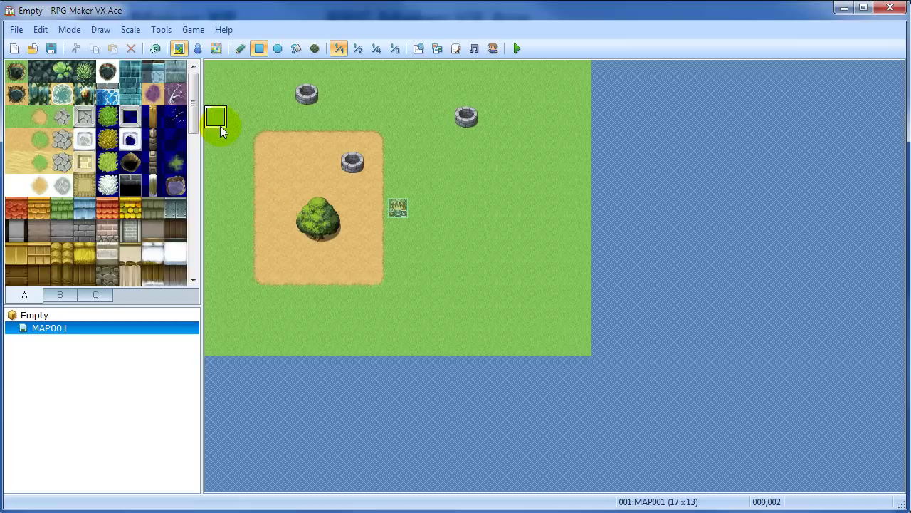
left_click(152, 117)
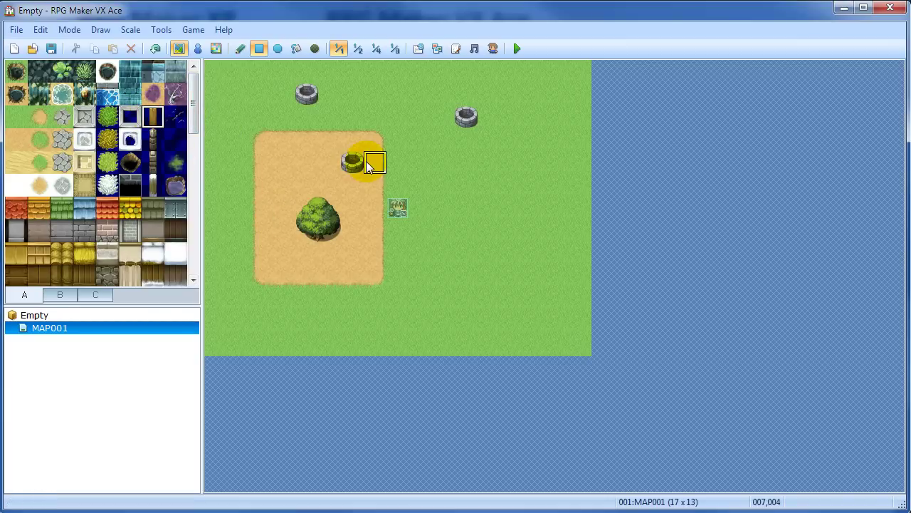
mouse_move(427, 163)
left_mouse_down()
mouse_move(574, 165)
mouse_move(573, 302)
left_mouse_up()
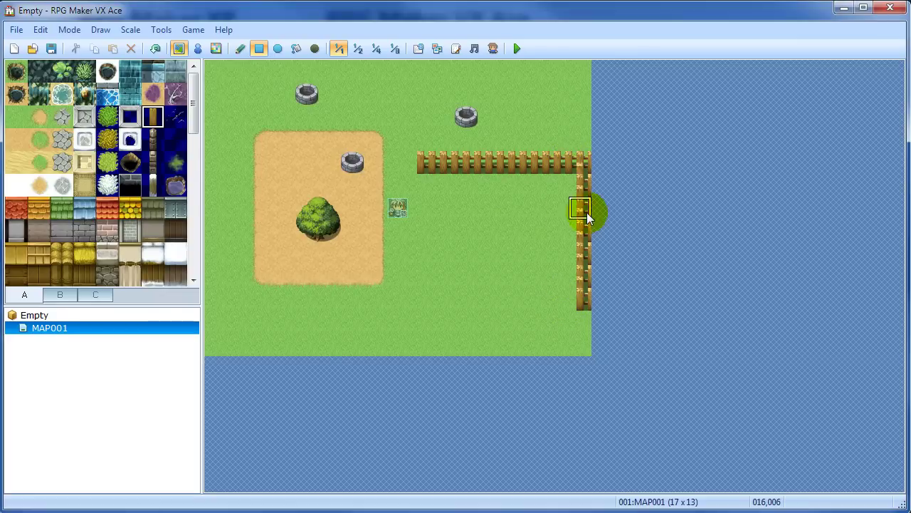
key("ctrl+z")
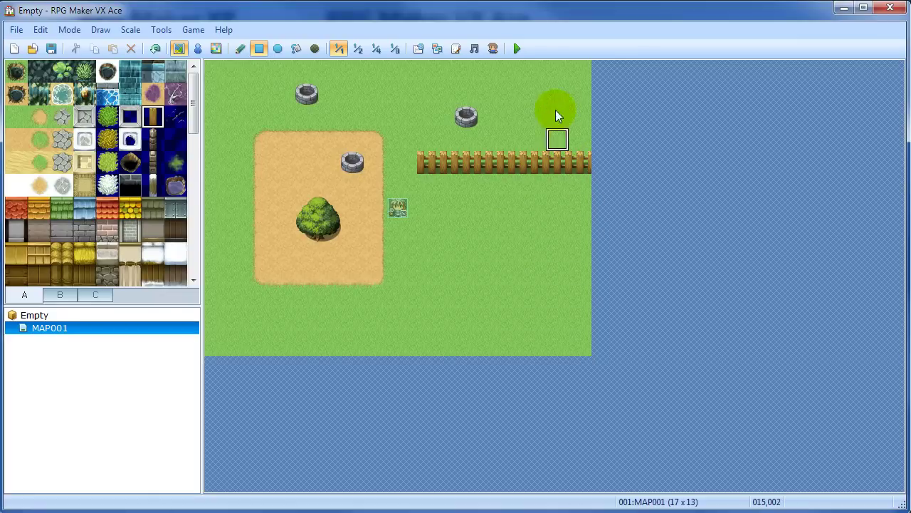
mouse_move(558, 276)
left_mouse_down()
mouse_move(385, 265)
mouse_move(346, 287)
left_mouse_up()
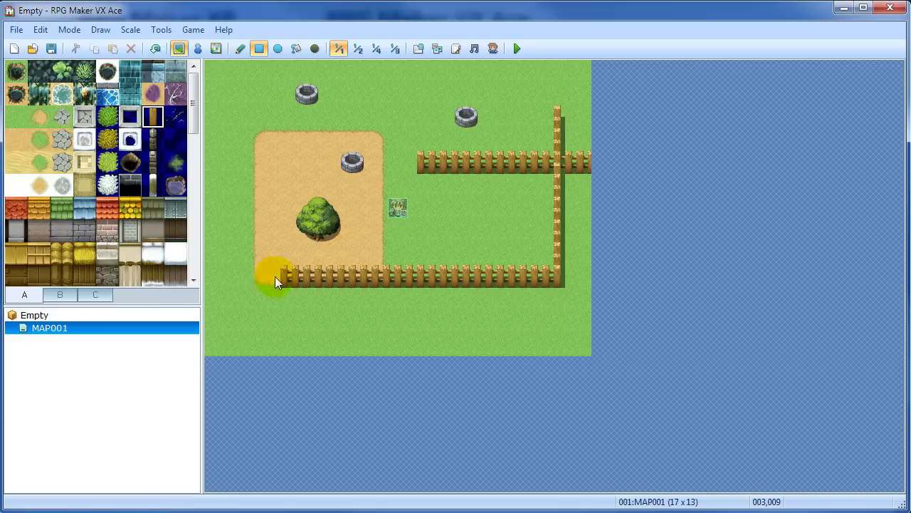
mouse_move(232, 277)
left_mouse_down()
mouse_move(231, 108)
mouse_move(508, 97)
mouse_move(512, 306)
left_mouse_up()
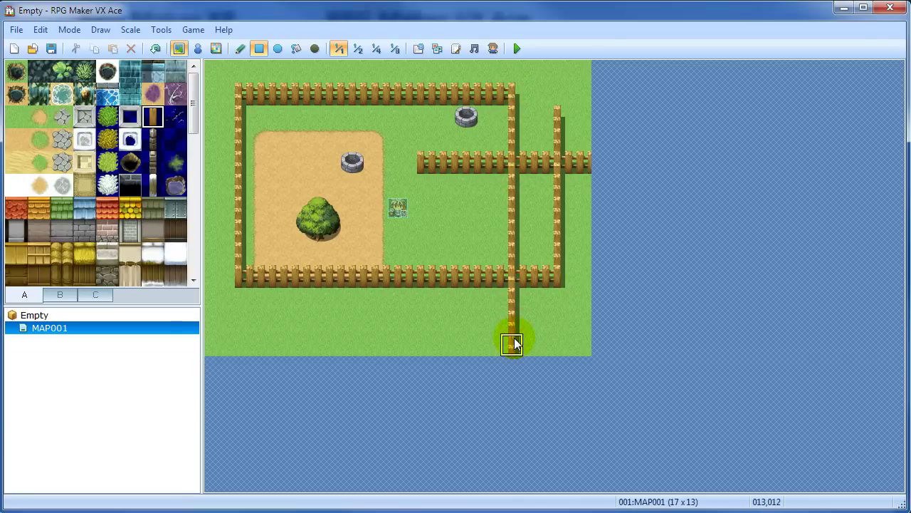
mouse_move(514, 344)
left_mouse_down()
mouse_move(225, 297)
mouse_move(219, 302)
mouse_move(242, 322)
left_mouse_up()
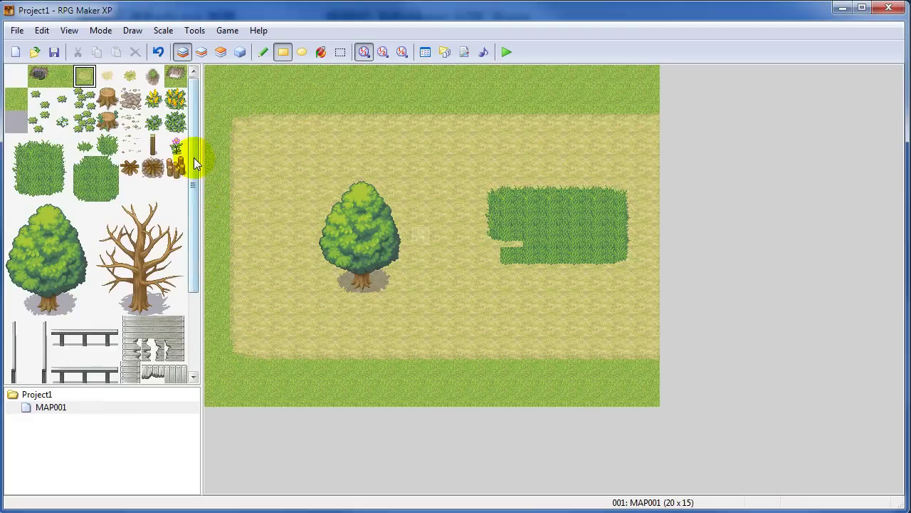
- Open Map Properties for MAP001, showing the 001: Grassland tileset and 20 x 15 size
left_click_drag(192, 154, 173, 331)
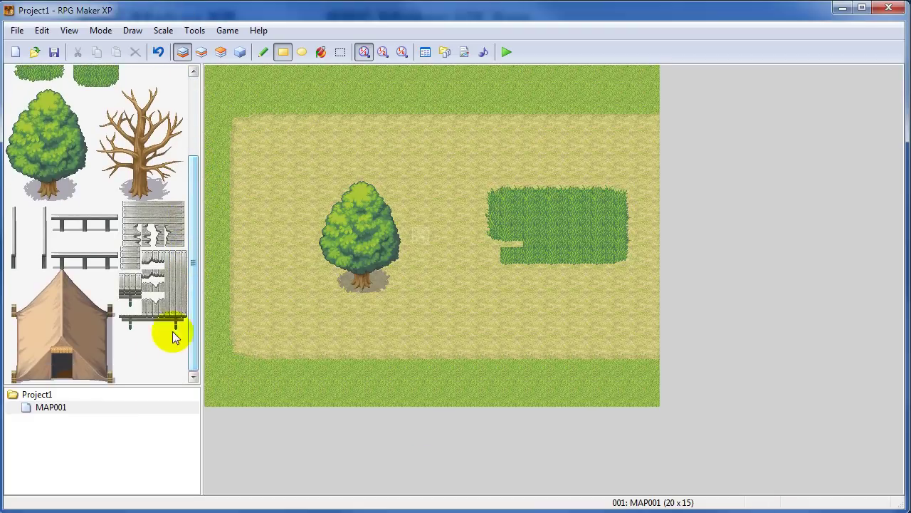
left_click_drag(187, 282, 153, 98)
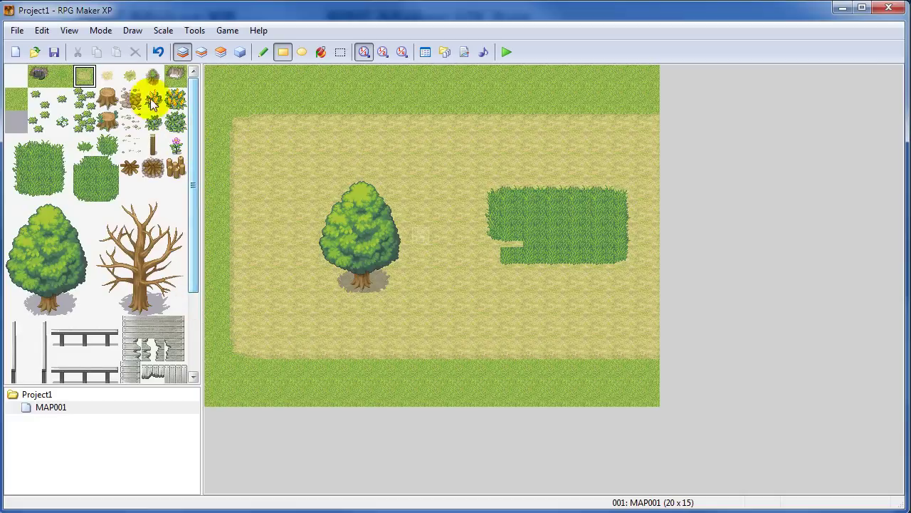
scroll(185, 146, "down", 5)
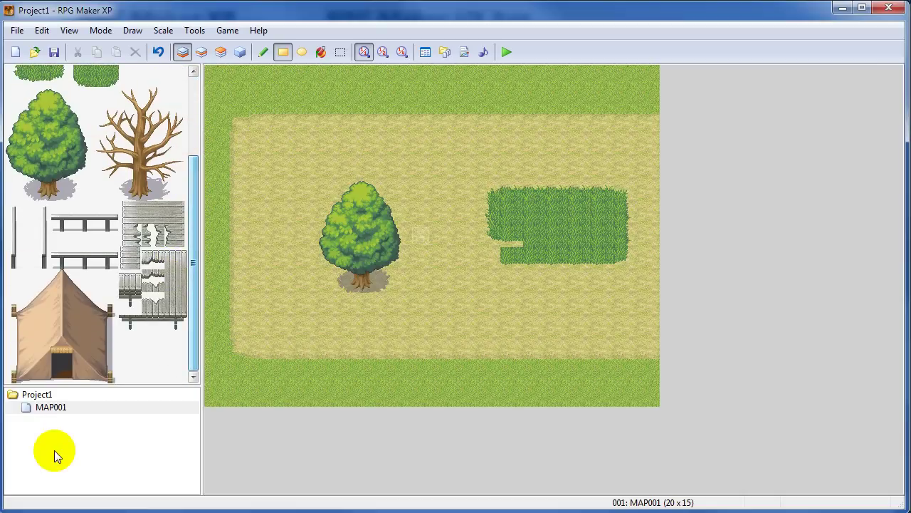
left_click(61, 409)
double_click(61, 408)
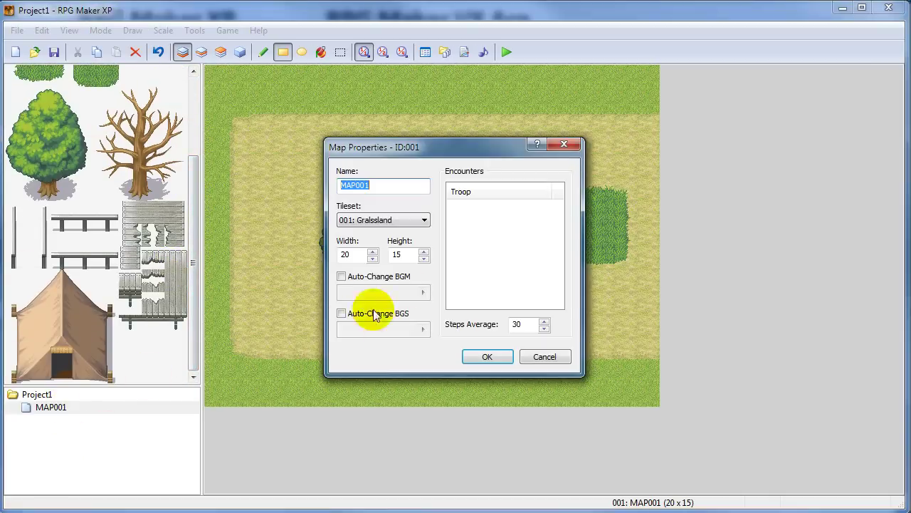
- Try the 011: Port Town tileset on MAP001, then set it to 002: Woods
left_click(395, 220)
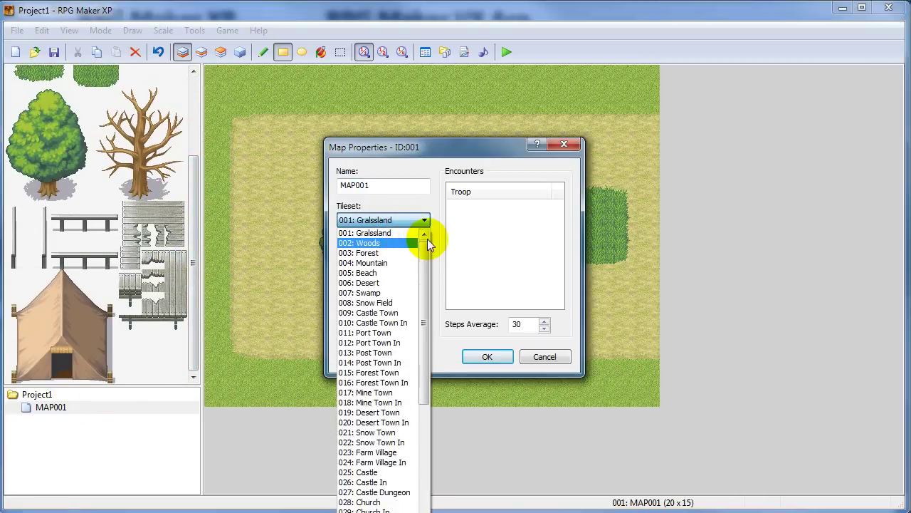
left_click_drag(424, 249, 425, 430)
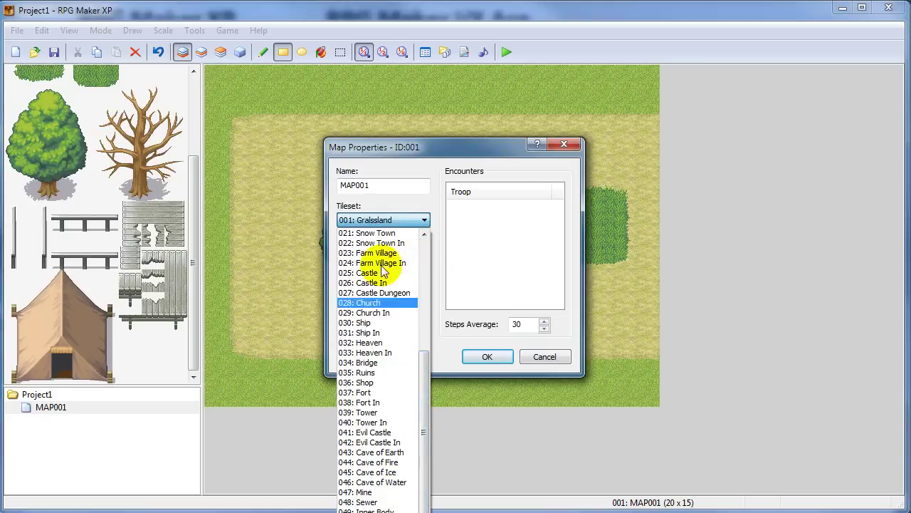
left_click_drag(425, 453, 418, 292)
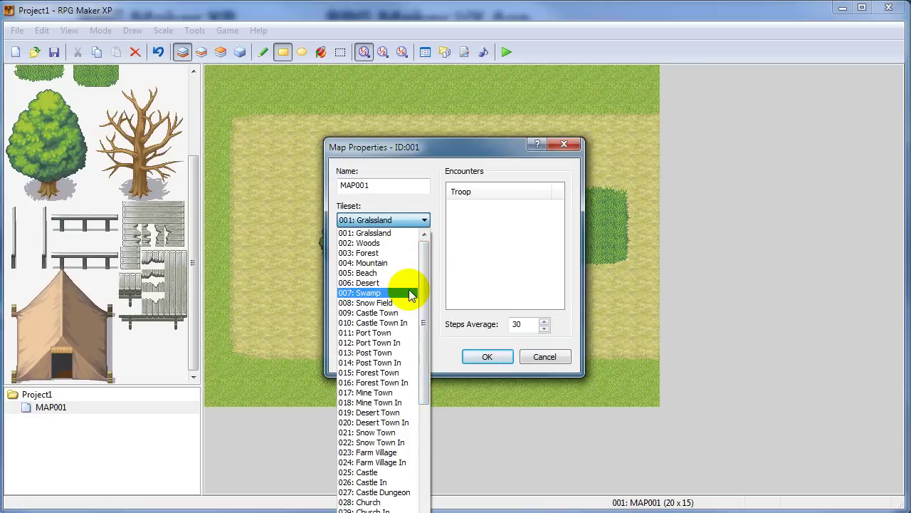
left_click(390, 334)
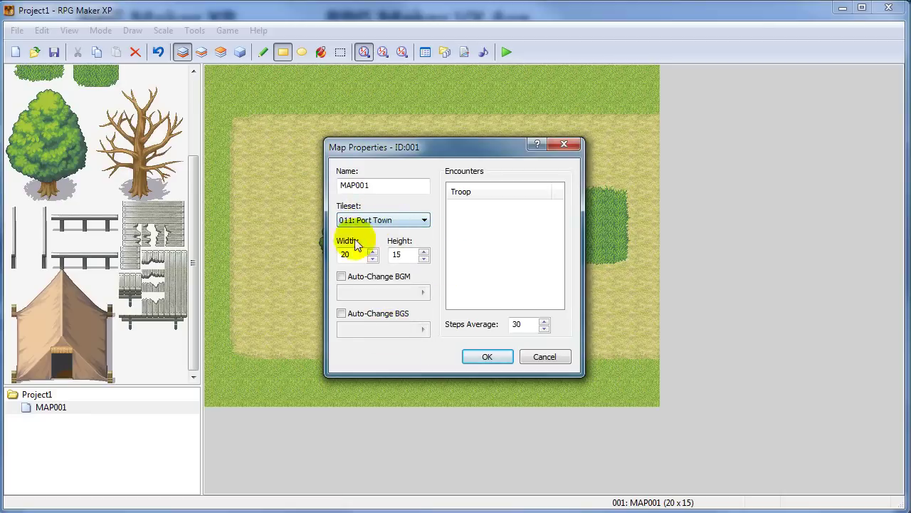
left_click(398, 220)
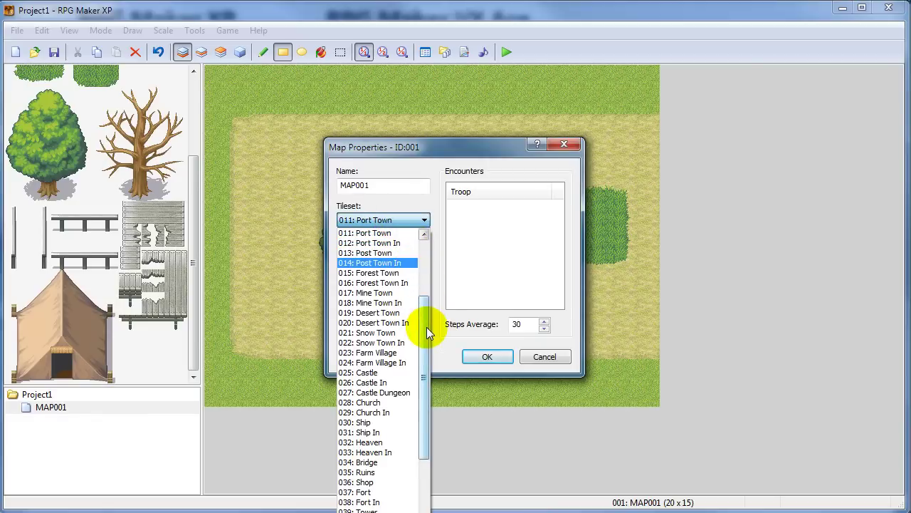
left_click_drag(425, 329, 424, 249)
left_click(367, 242)
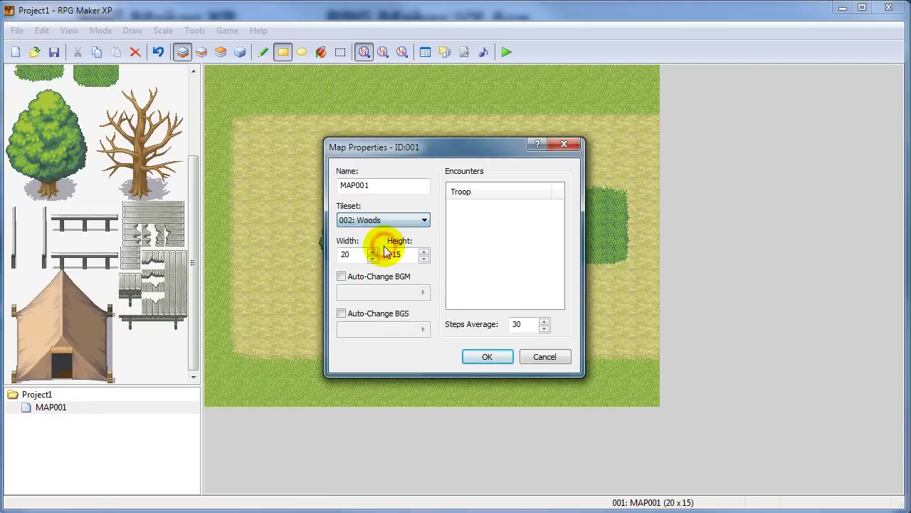
left_click(486, 356)
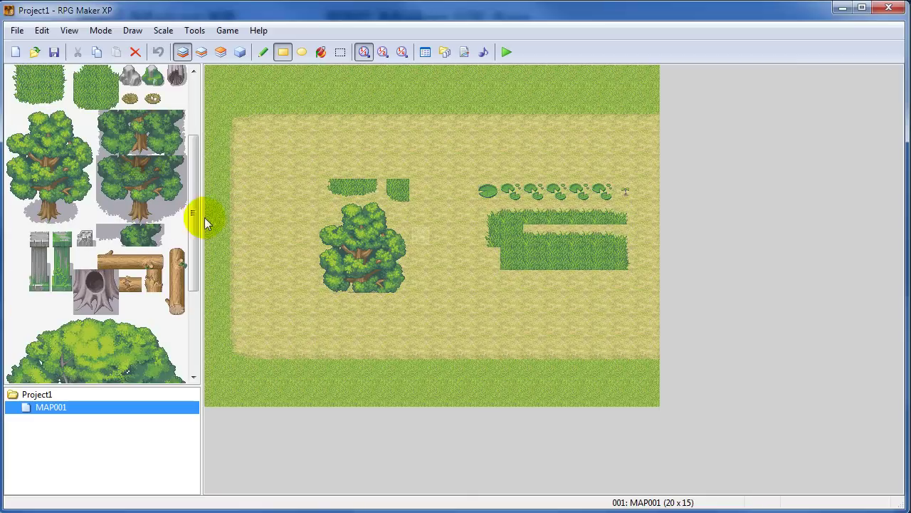
- On Layer 2, erase the tree, grass patches and lily pads with an empty tile
left_click(326, 171)
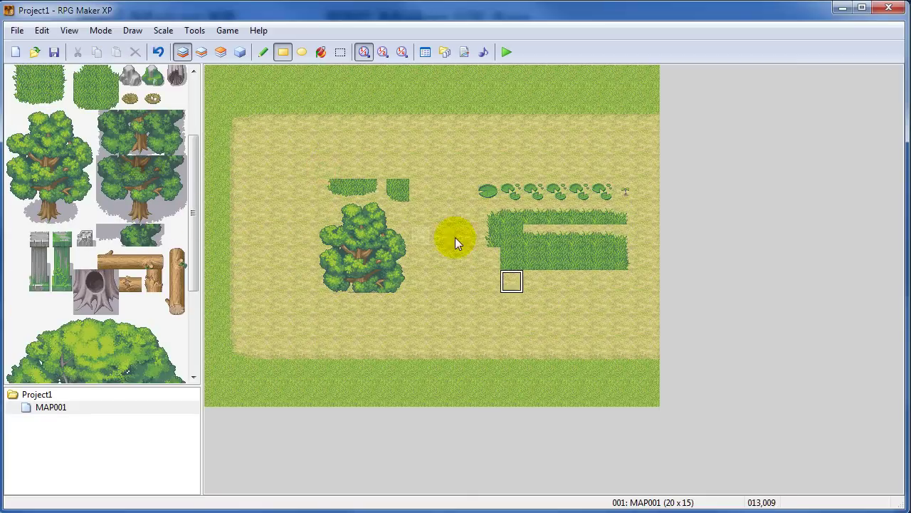
left_click(202, 52)
mouse_move(278, 142)
left_mouse_down()
mouse_move(527, 309)
mouse_move(669, 314)
left_mouse_up()
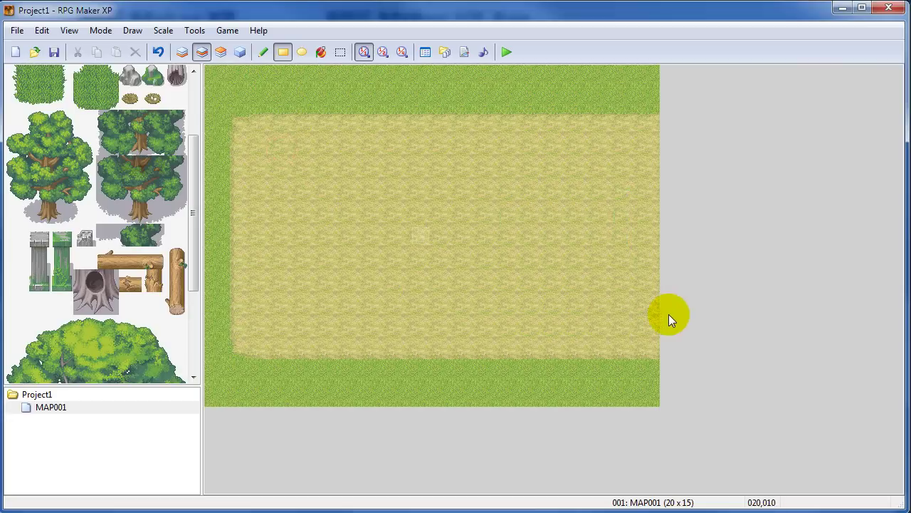
left_click_drag(193, 238, 199, 171)
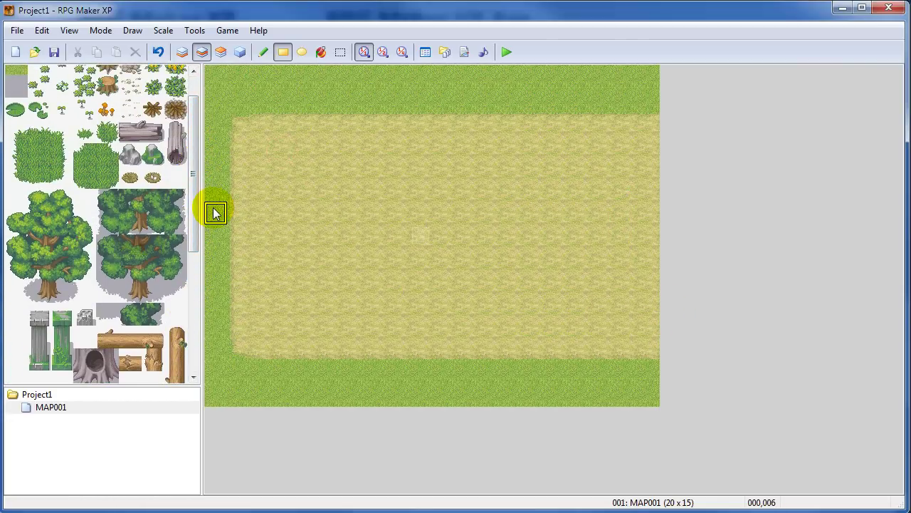
left_click(344, 188)
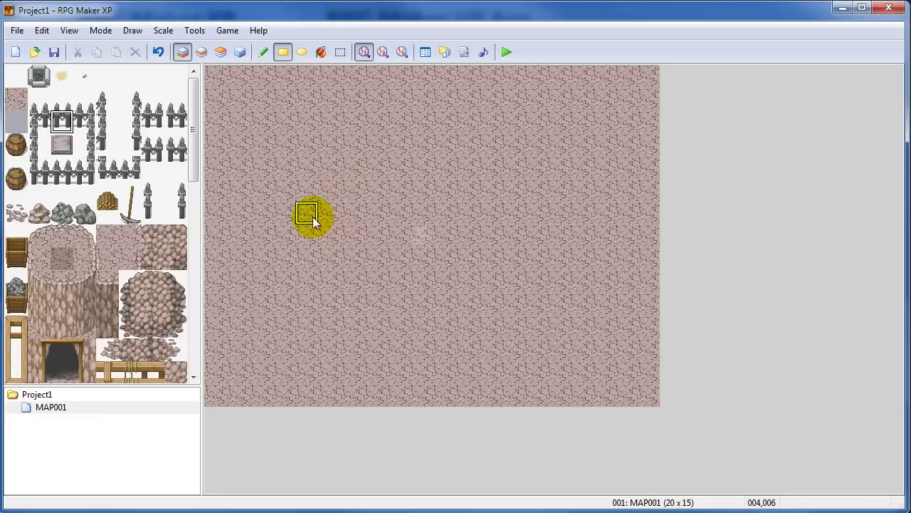
- Pick a 1x2 fence tile block from the palette as the upper-layer brush
left_click(61, 98)
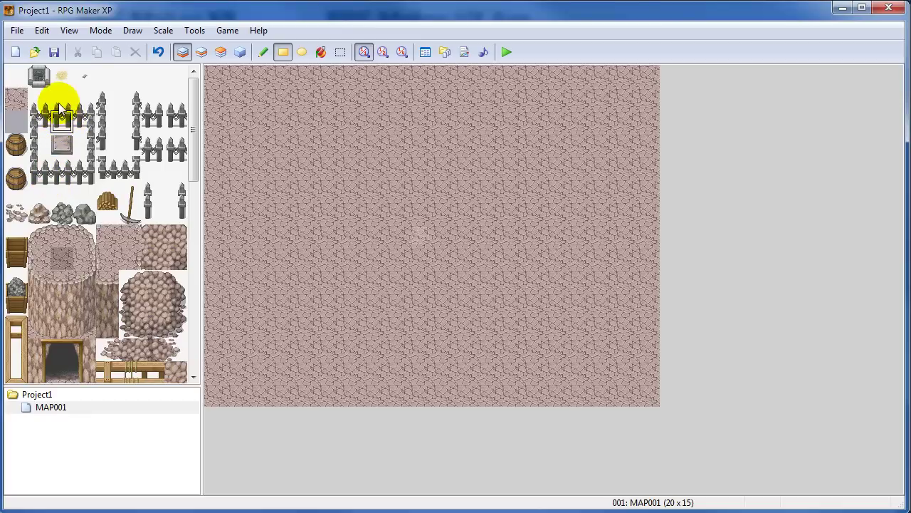
left_click_drag(61, 105, 62, 119)
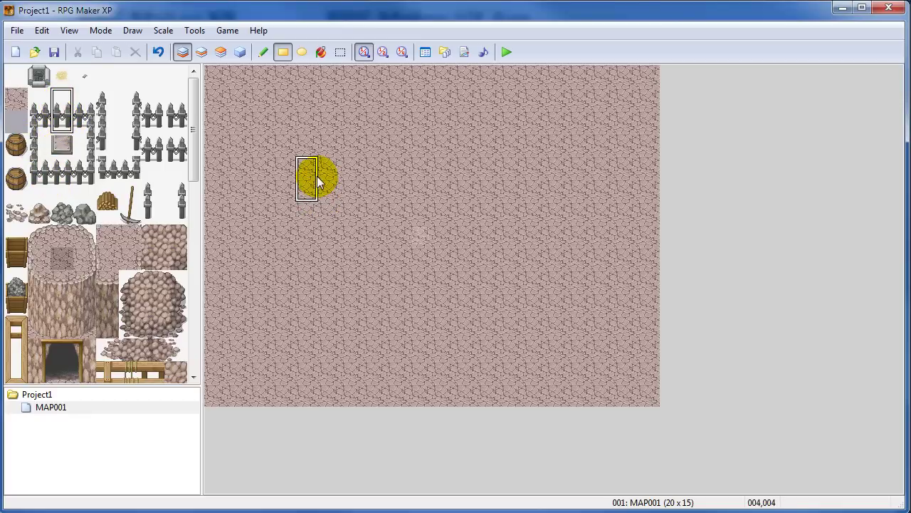
left_click(205, 53)
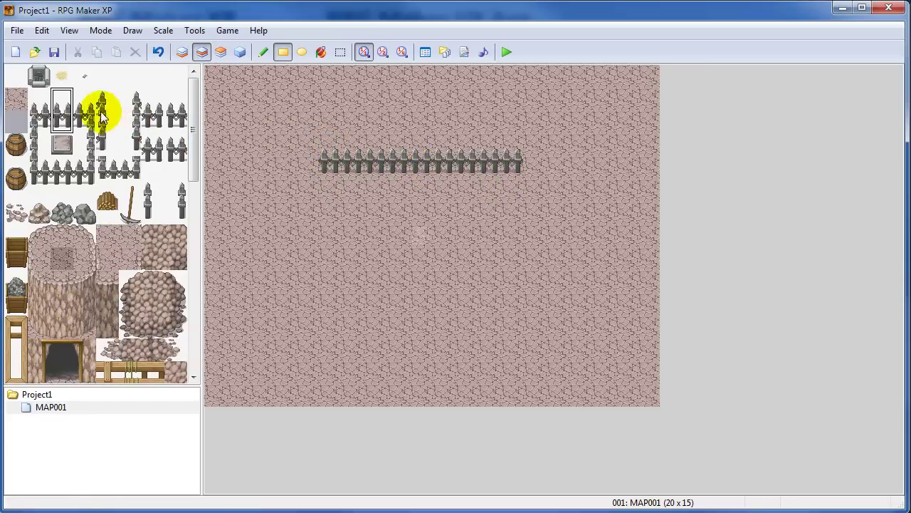
- Draw a vertical fence line down from the top fence's right end to row 11
left_click_drag(87, 121, 83, 108)
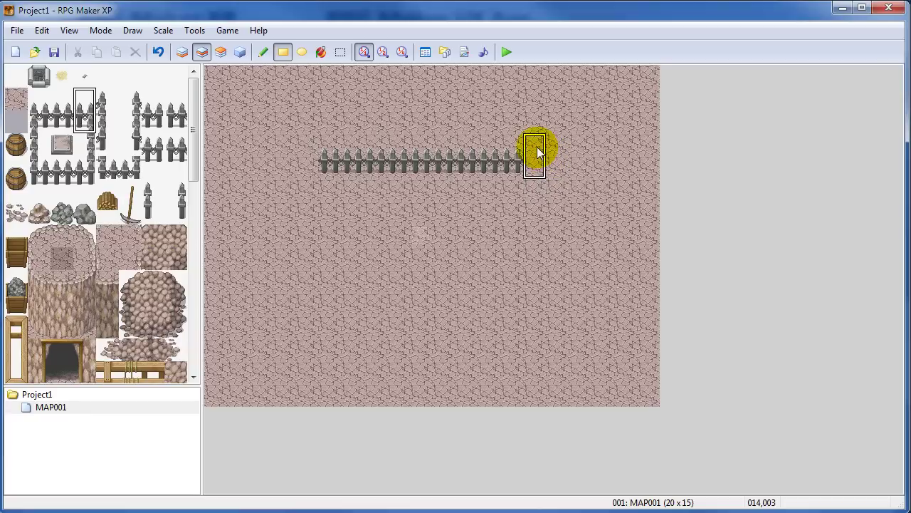
left_click(85, 145)
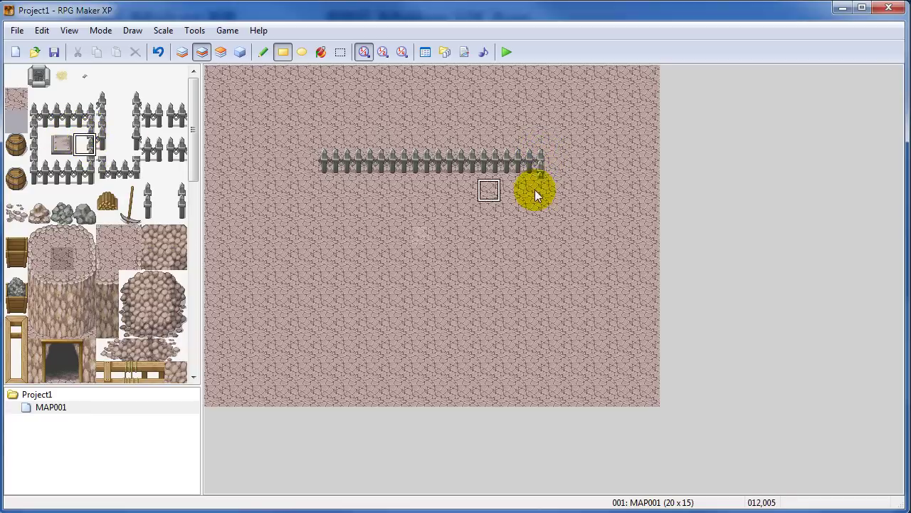
left_click_drag(543, 194, 542, 267)
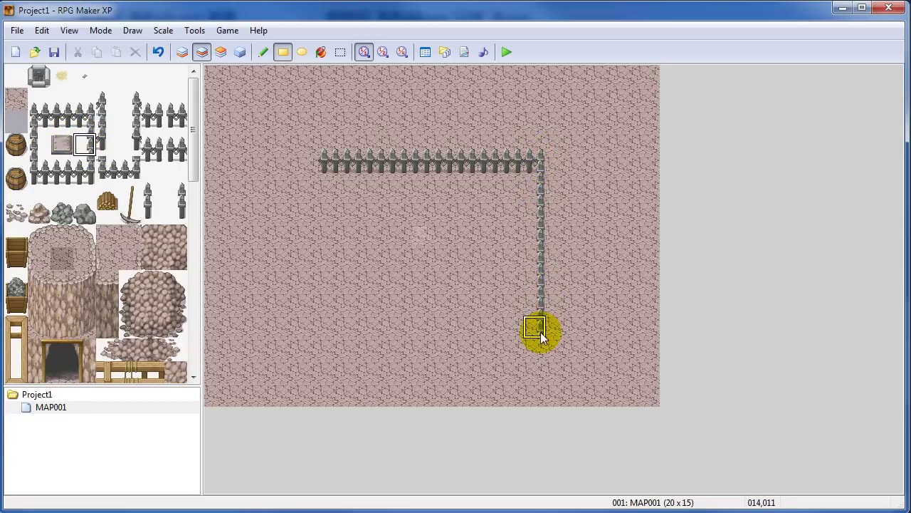
left_click(541, 331)
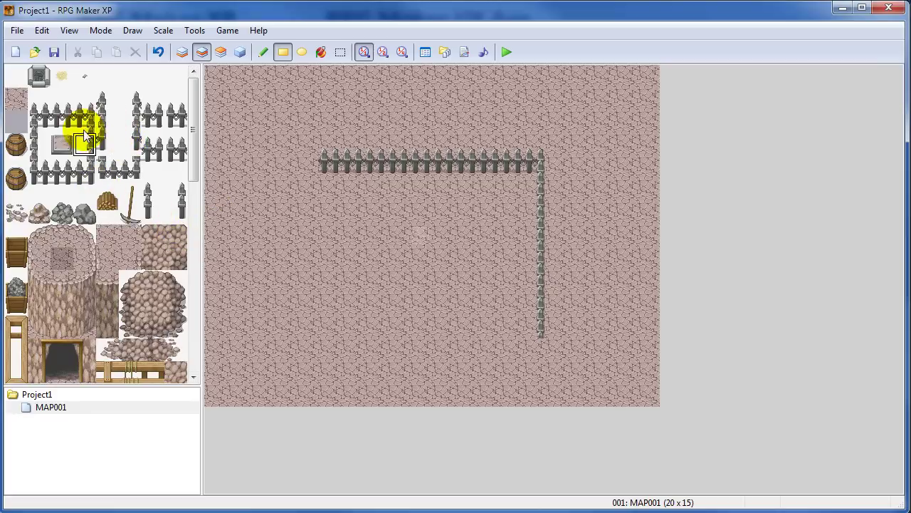
- Place a two-tile fence corner piece at the top fence's left end
left_click(37, 122)
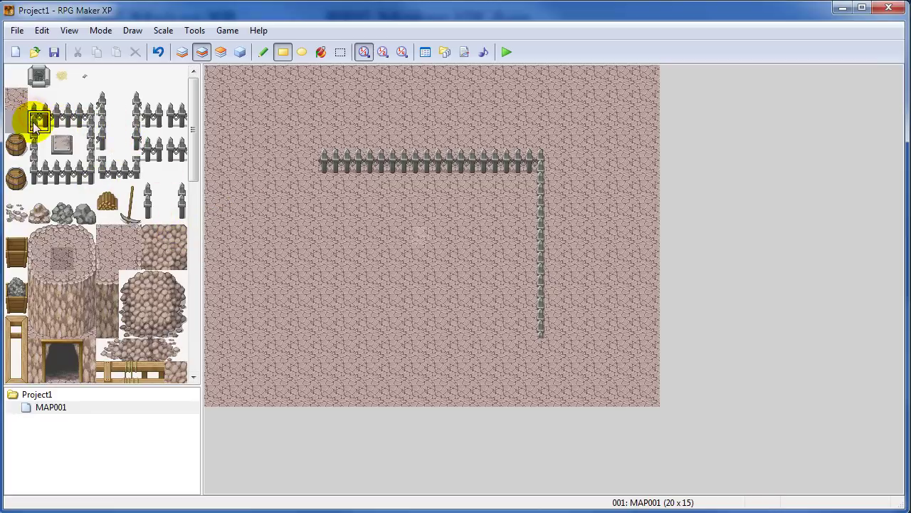
left_click_drag(37, 121, 37, 96)
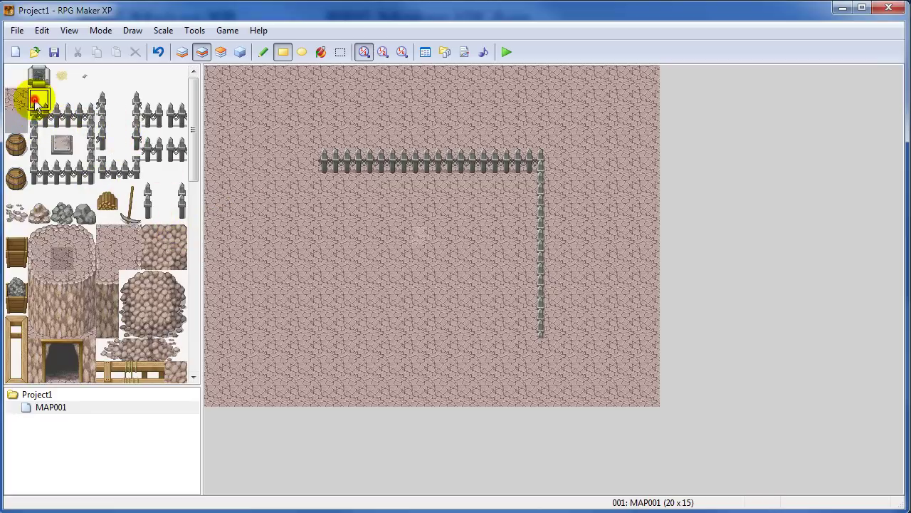
left_click(323, 176)
left_click(325, 163)
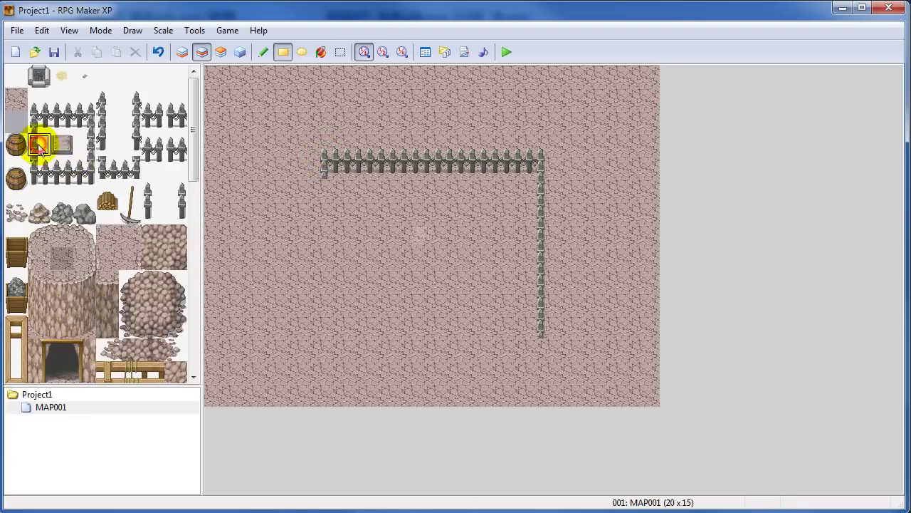
left_click(40, 145)
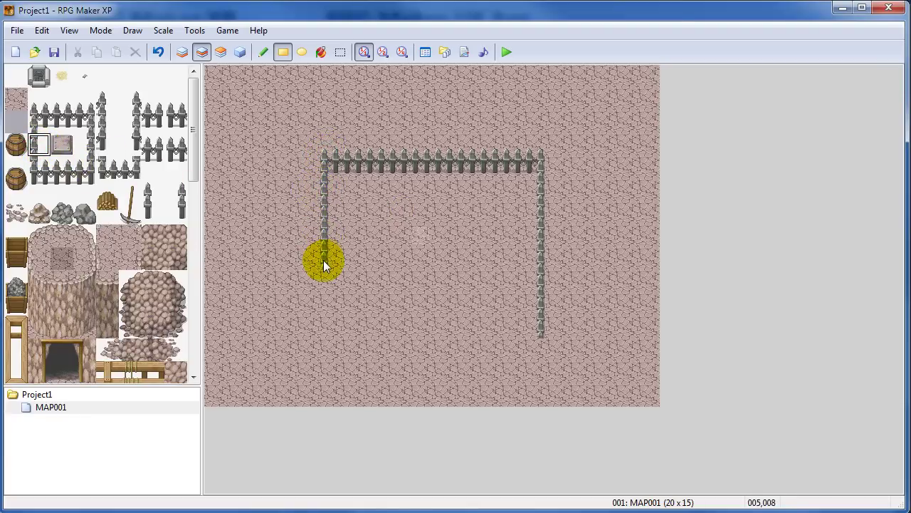
left_click(85, 168)
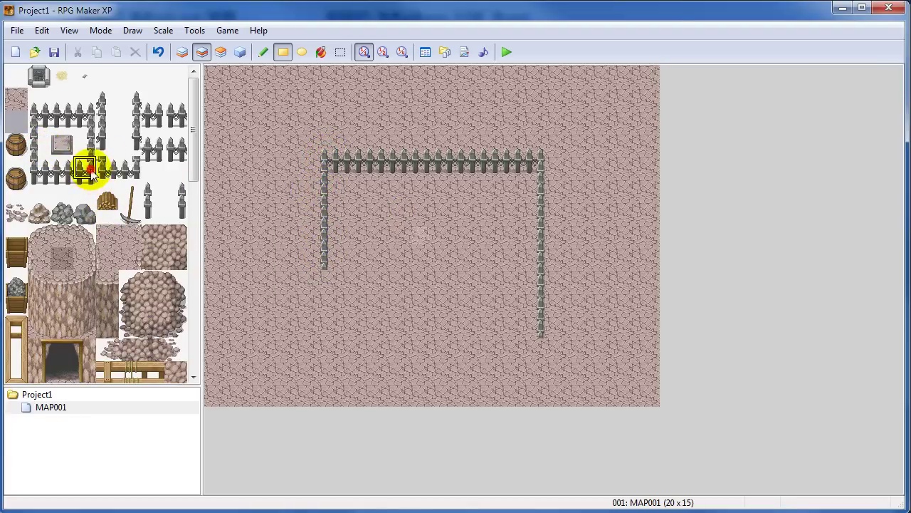
left_click_drag(91, 179, 90, 189)
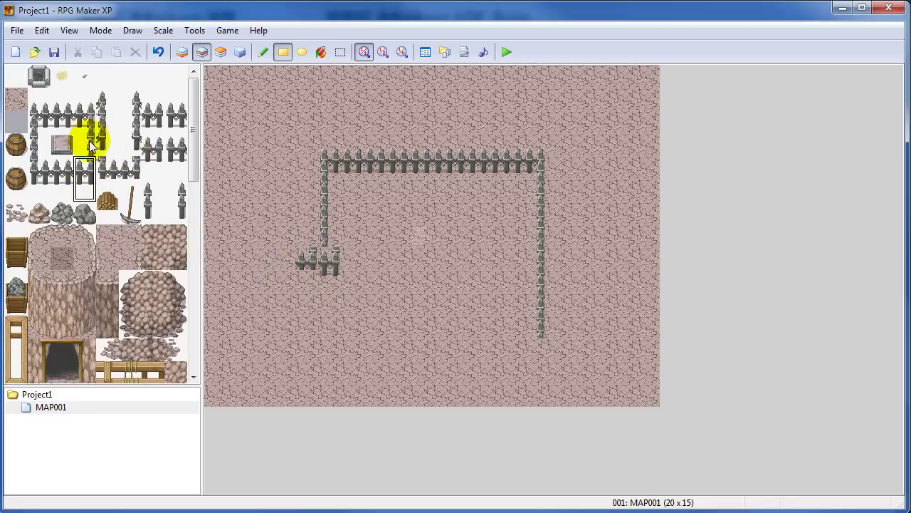
- Paint the blank tile over the stray fence tiles left of the enclosure
right_click(336, 267)
left_click_drag(336, 267, 255, 262)
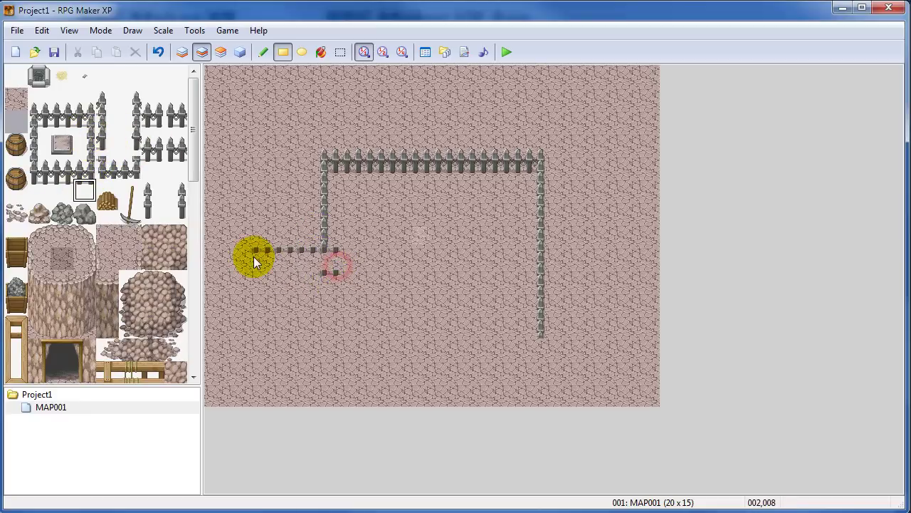
right_click(238, 214)
left_click(252, 256)
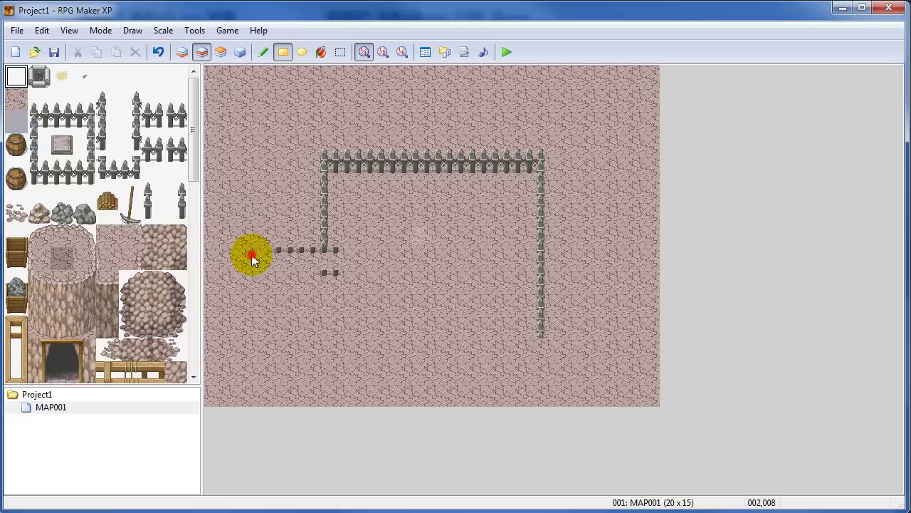
left_click_drag(251, 258, 350, 271)
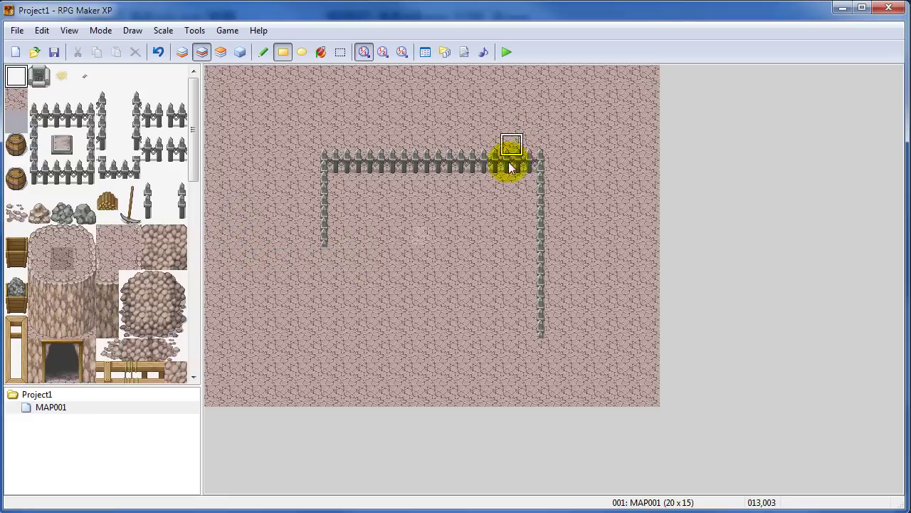
- Save Project1, start a playtest and walk the character along the top fence
left_click(506, 52)
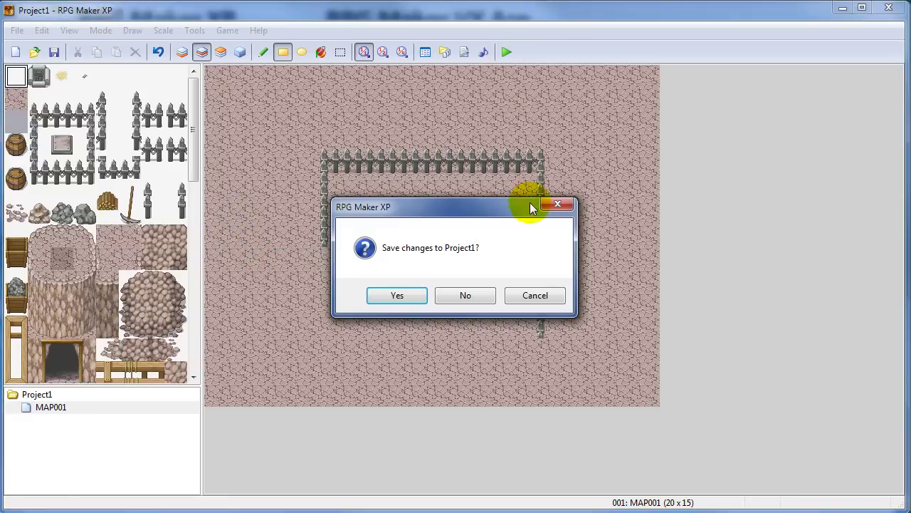
left_click(420, 295)
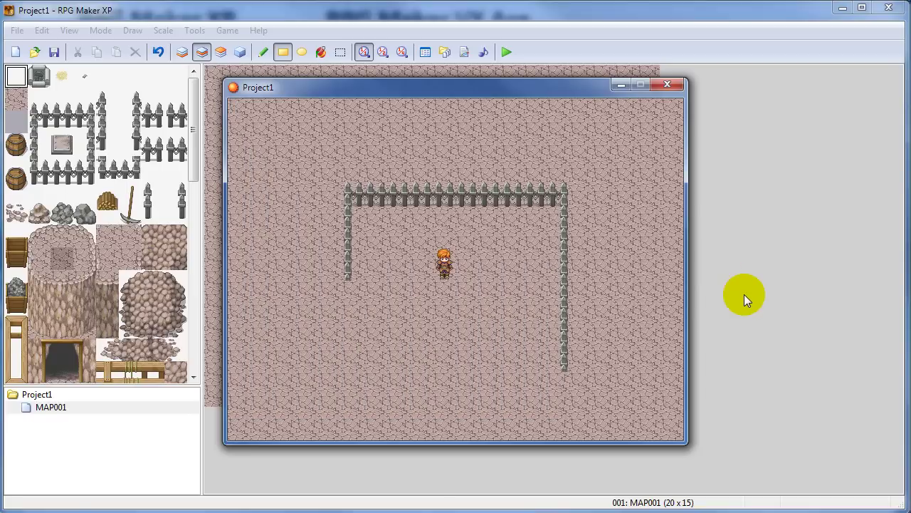
key("Left")
key("Left")
key("Left")
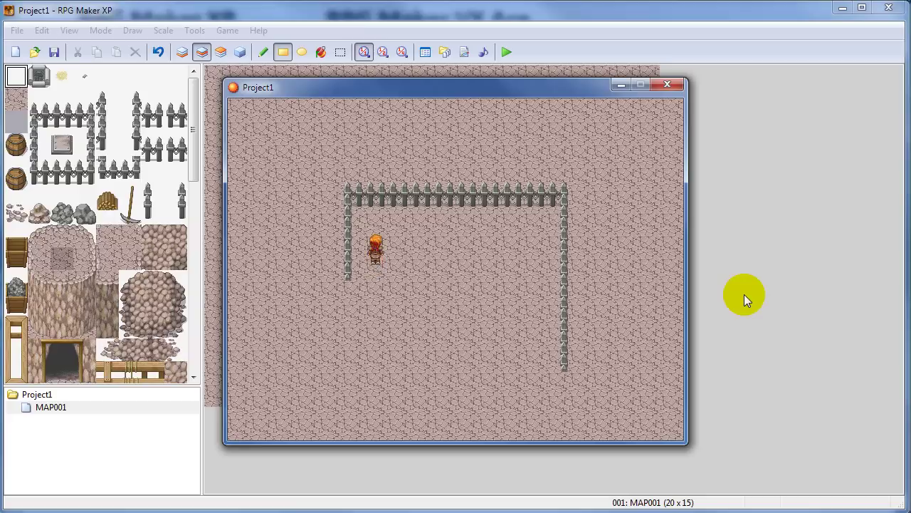
key("Up")
key("Up")
key("Right")
key("Right")
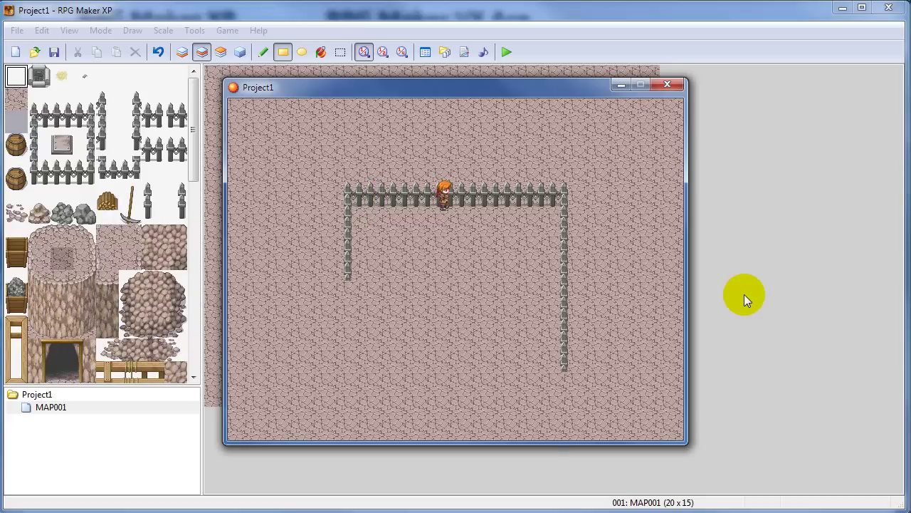
key("Down")
key("Down")
key("Down")
key("Down")
key("Down")
key("Down")
key("Down")
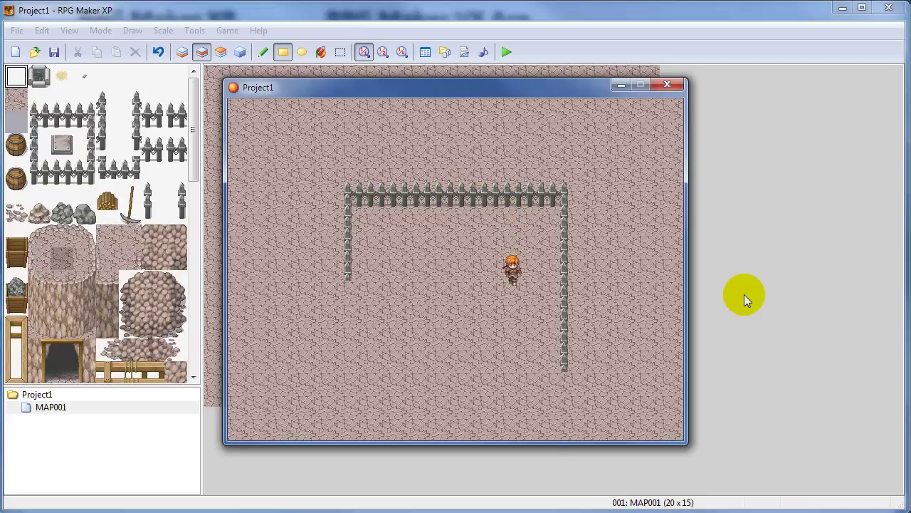
key("Right")
key("Right")
key("Right")
key("Up")
key("Up")
key("Up")
key("Up")
key("Up")
key("Up")
key("Up")
key("Up")
key("Up")
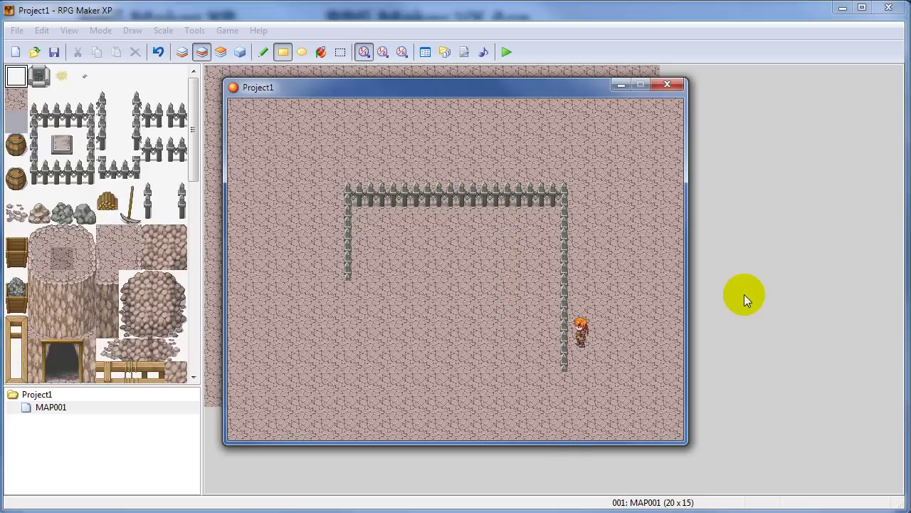
key("Left")
key("Left")
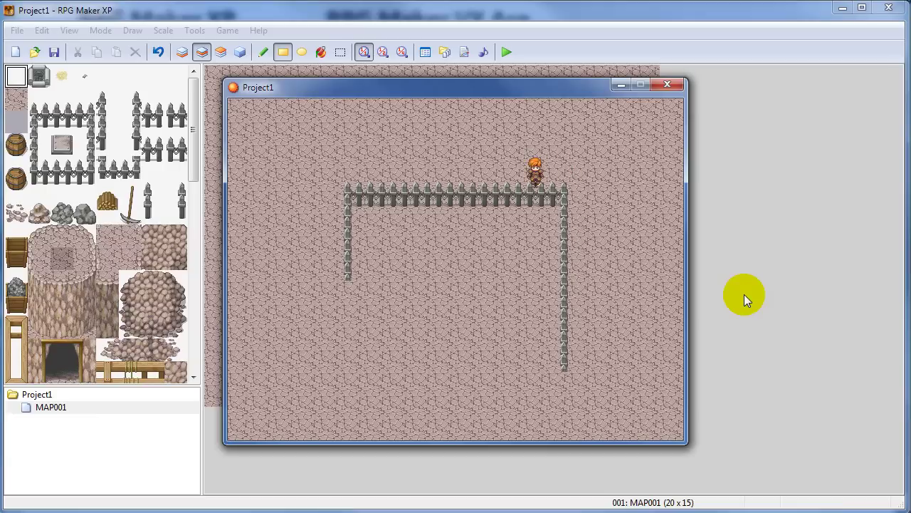
key("Left")
key("Left")
key("Right")
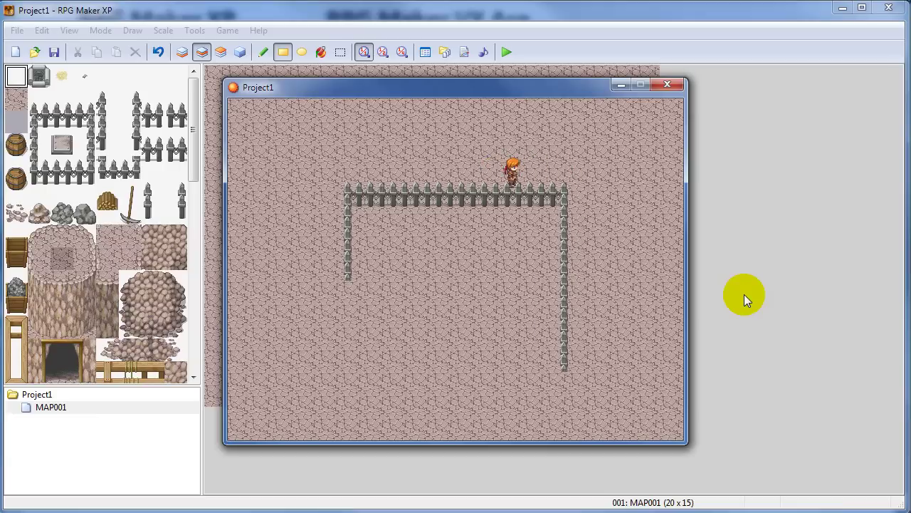
key("Left")
key("Left")
key("Left")
key("Left")
key("Left")
key("Left")
key("Left")
key("Left")
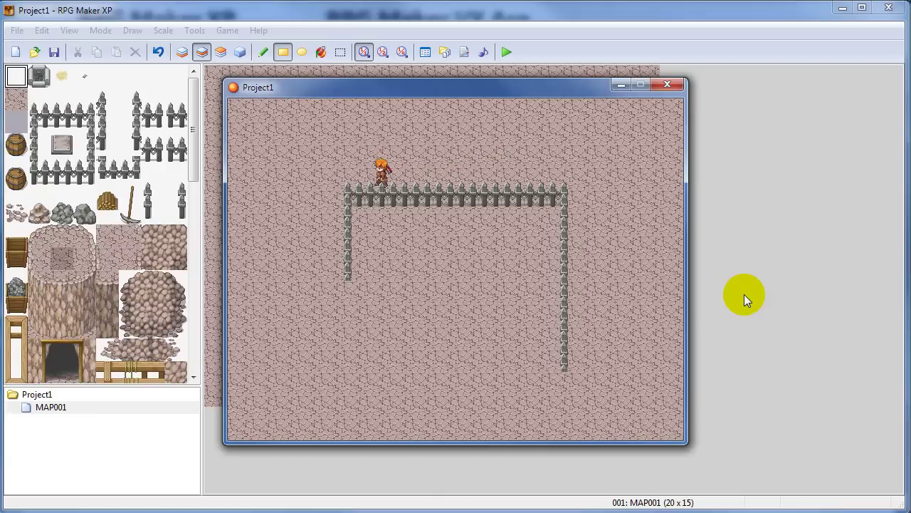
- Walk down the left fence, around its end into the enclosure, then close the playtest
key("Down")
key("Down")
key("Down")
key("Down")
key("Down")
key("Right")
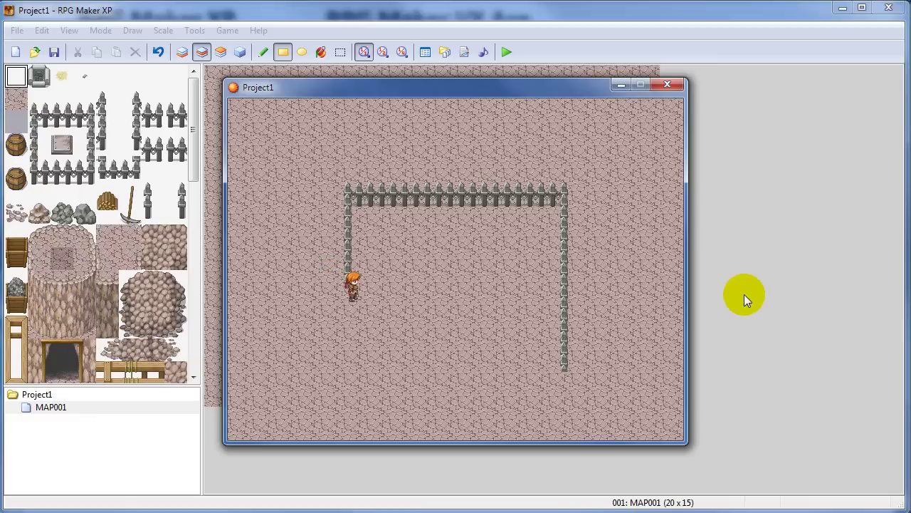
key("Right")
key("Up")
key("Down")
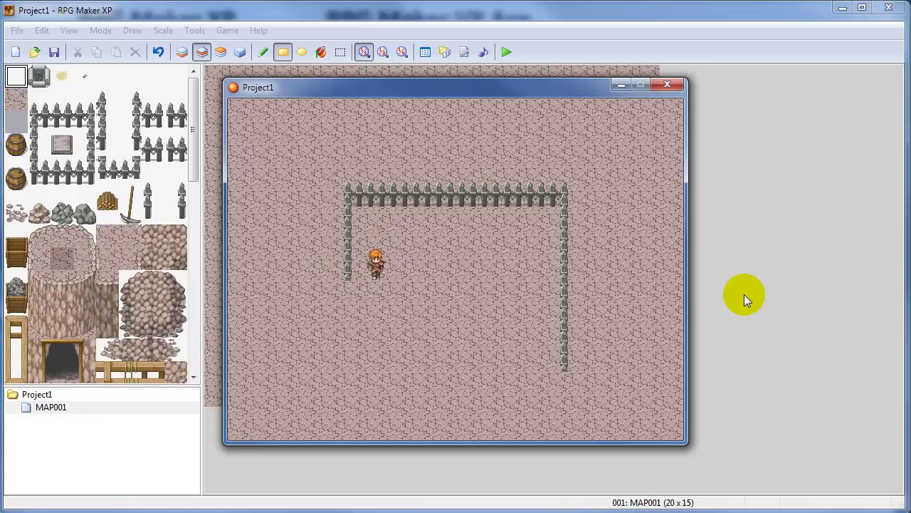
key("Up")
key("Up")
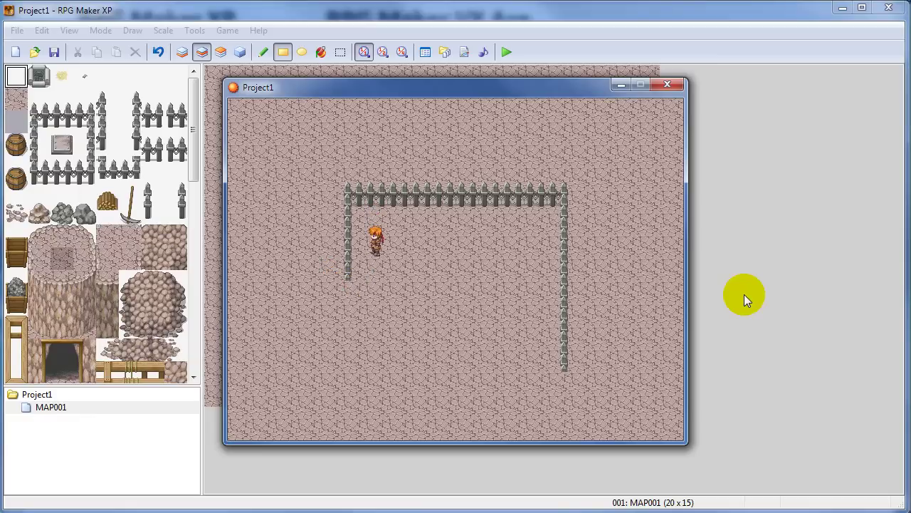
key("Down")
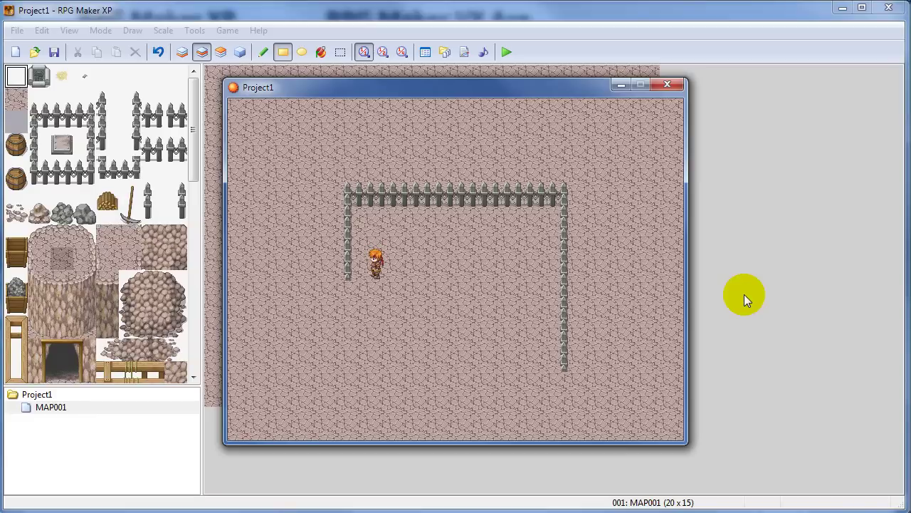
key("Down")
key("Left")
key("Left")
key("Up")
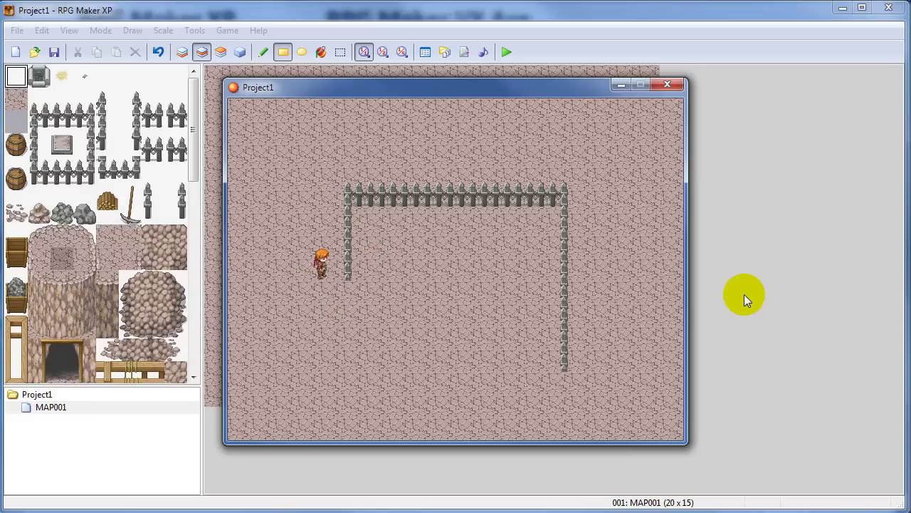
key("Up")
key("Up")
key("Down")
key("Down")
key("Down")
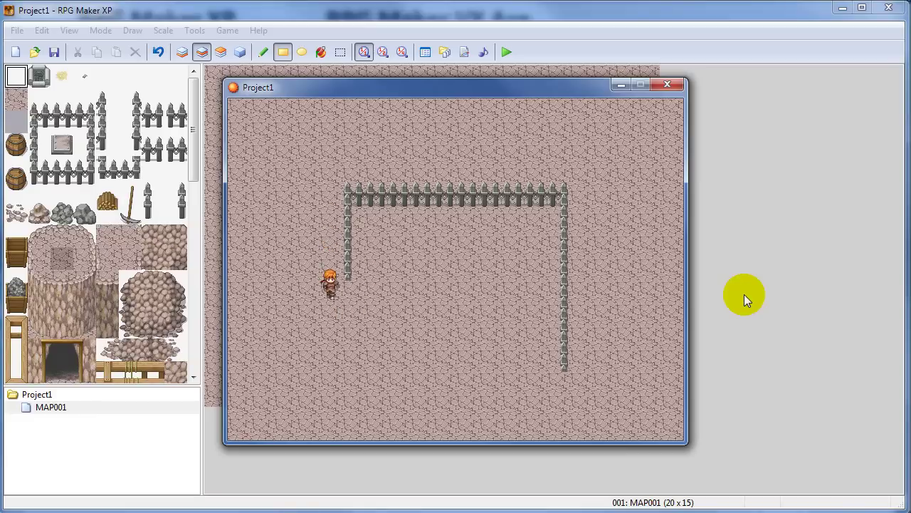
key("Right")
key("Right")
key("Up")
key("Up")
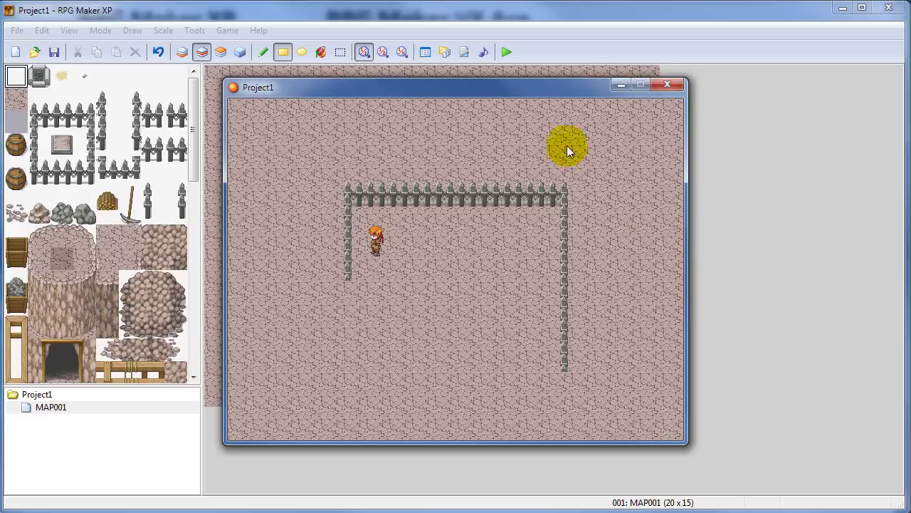
left_click(667, 84)
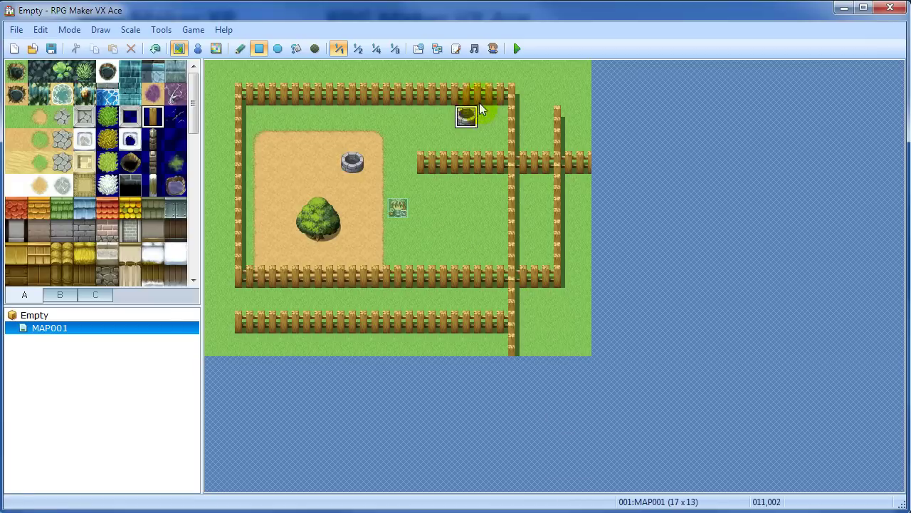
- Save and start the VX Ace playtest, begin a new game, and walk right past the well
left_click(518, 50)
key("Return")
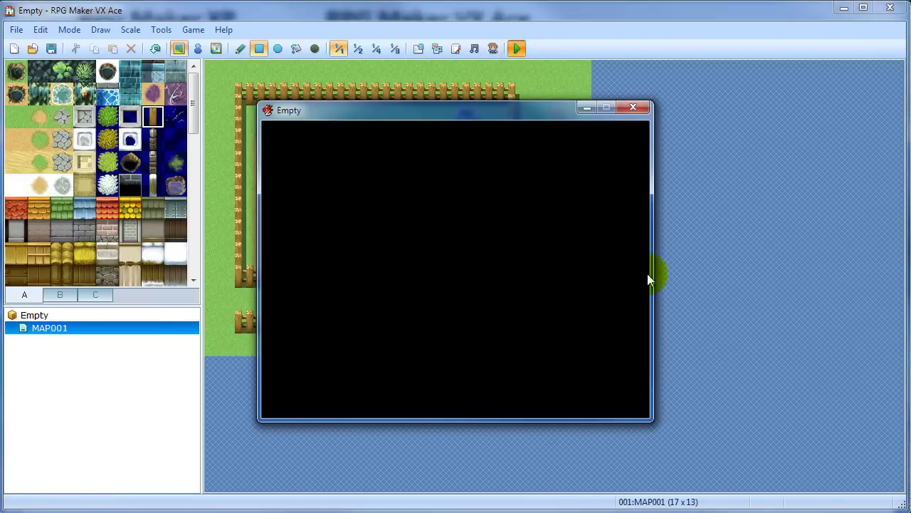
key("Return")
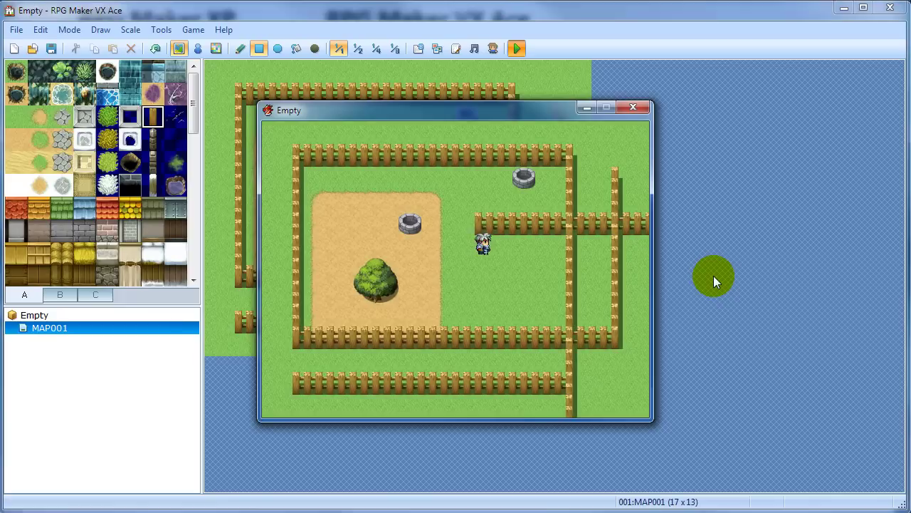
key("Down")
key("Down")
key("Down")
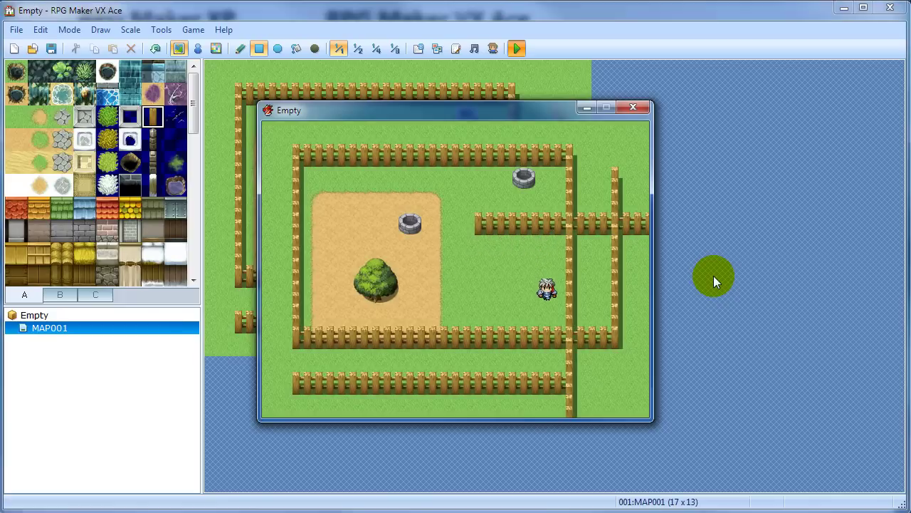
key("Up")
key("Up")
key("Up")
key("Up")
key("Up")
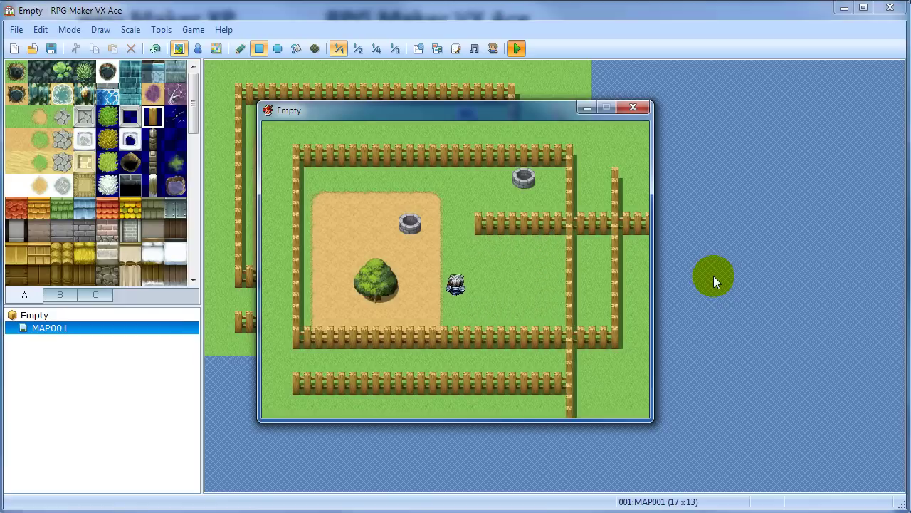
key("Right")
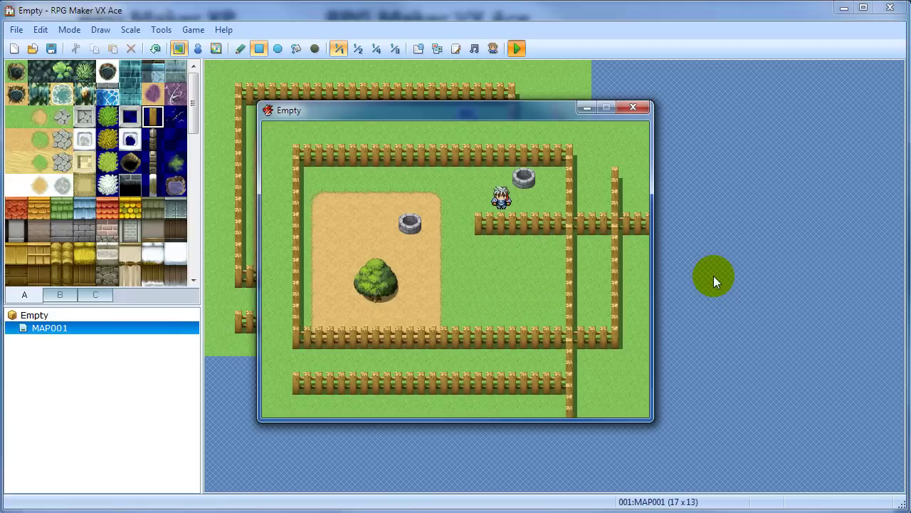
key("Right")
key("Right")
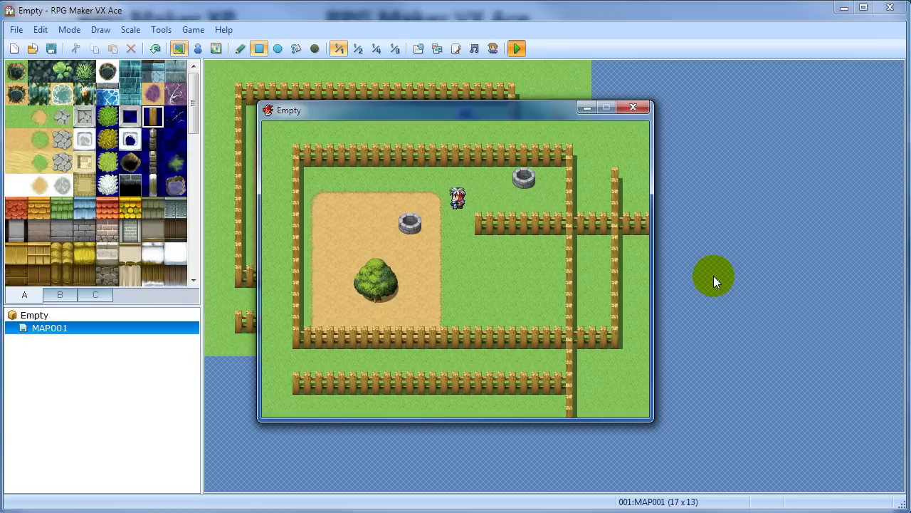
- Walk the hero down past the sand patch, up toward the top fence, then end the playtest
key("Down")
key("Down")
key("Right")
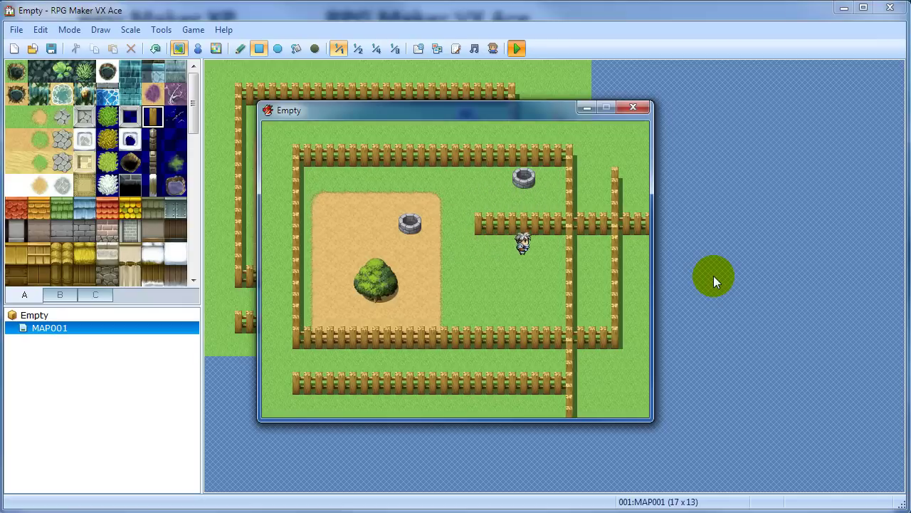
key("Down")
key("Down")
key("Down")
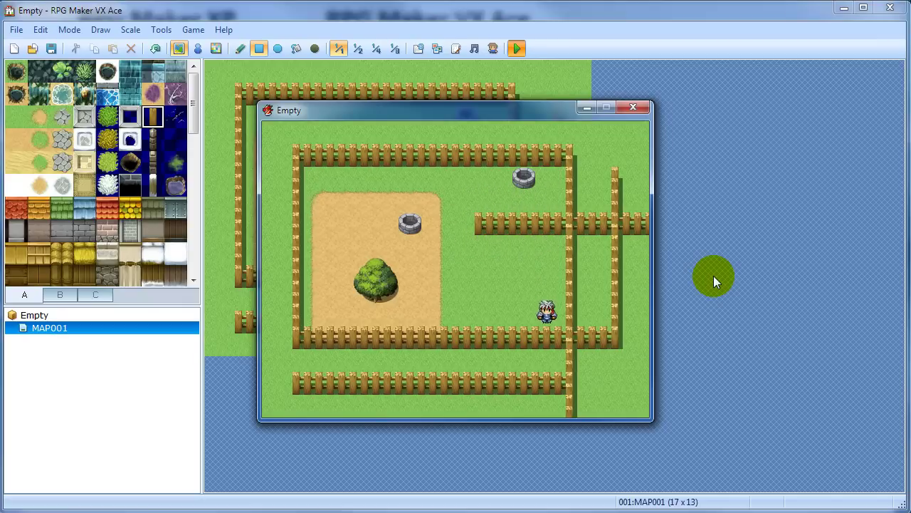
key("Up")
key("Left")
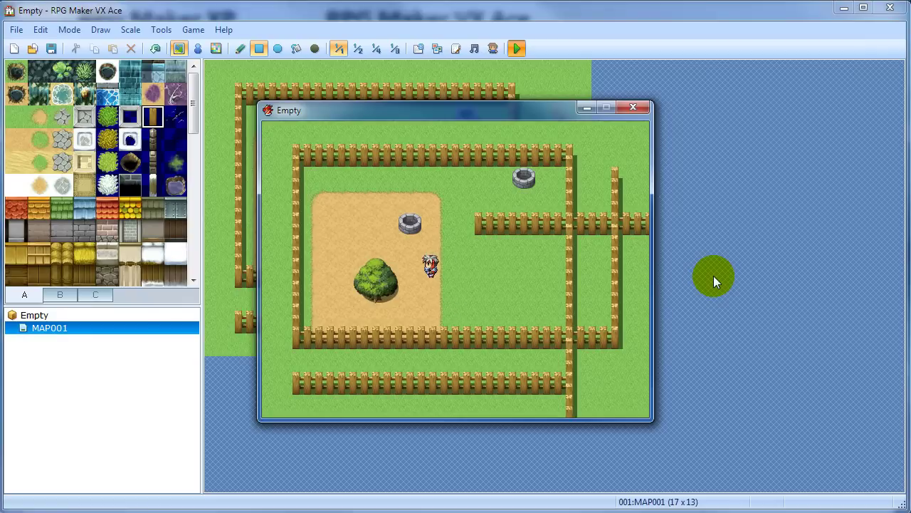
key("Up")
key("Left")
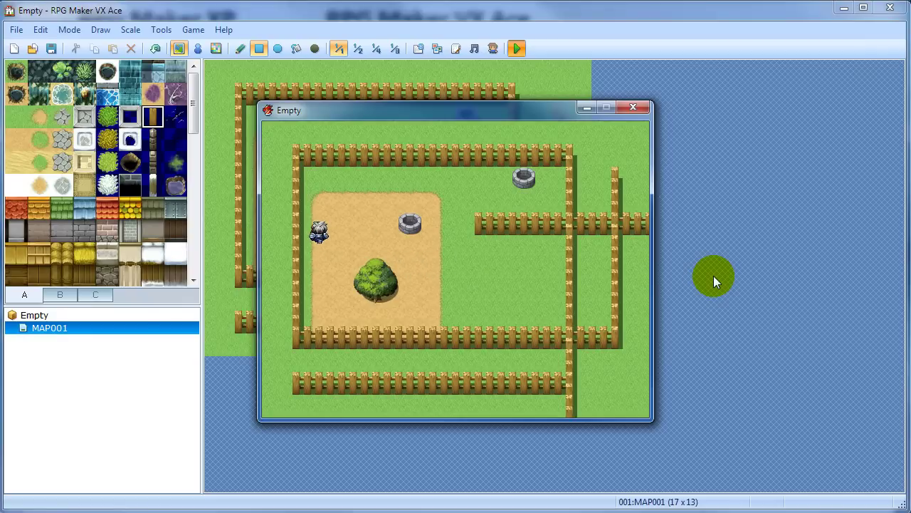
key("Up")
key("Up")
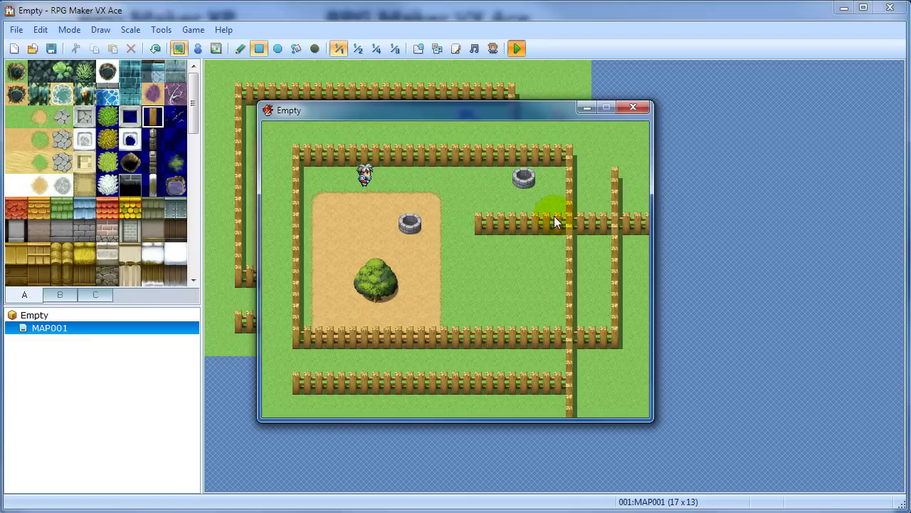
left_click(638, 108)
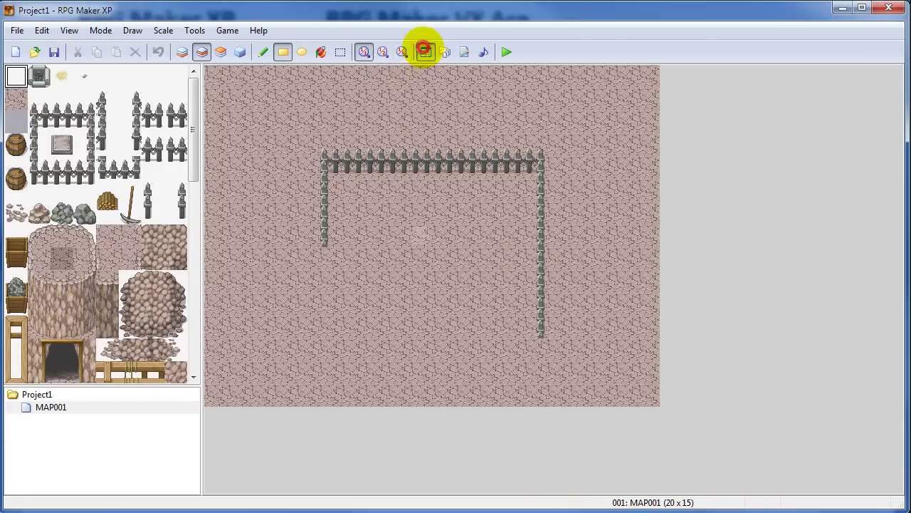
- Open the Database Tilesets tab and view Castle Town In, Forest Town, Desert Town In, Castle, Snow Town
left_click(425, 52)
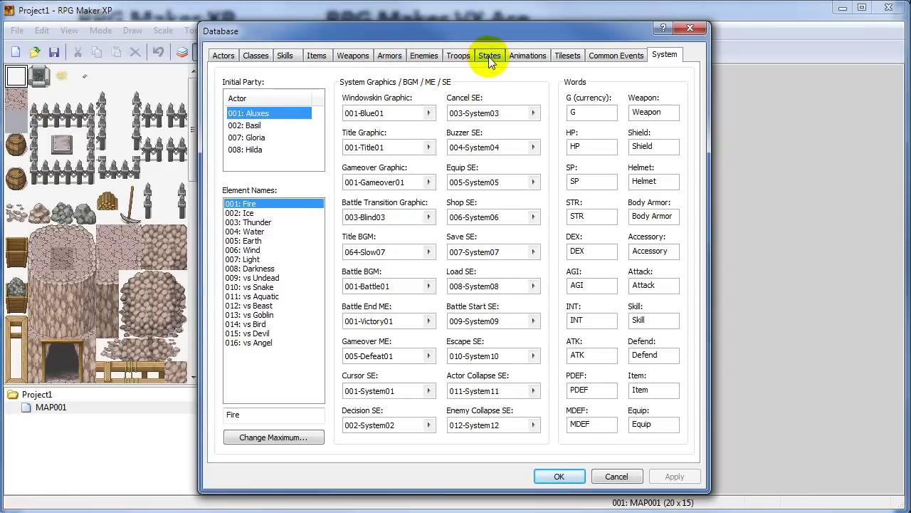
left_click(560, 54)
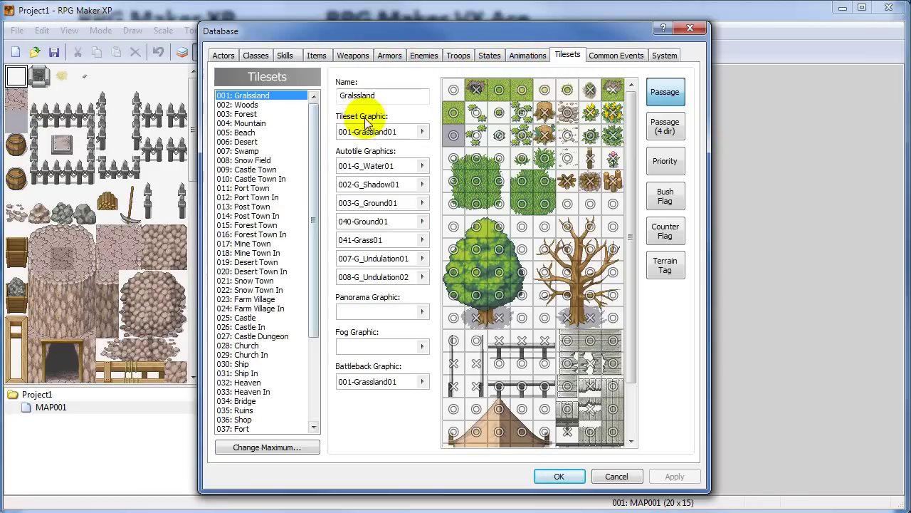
left_click_drag(634, 141, 629, 296)
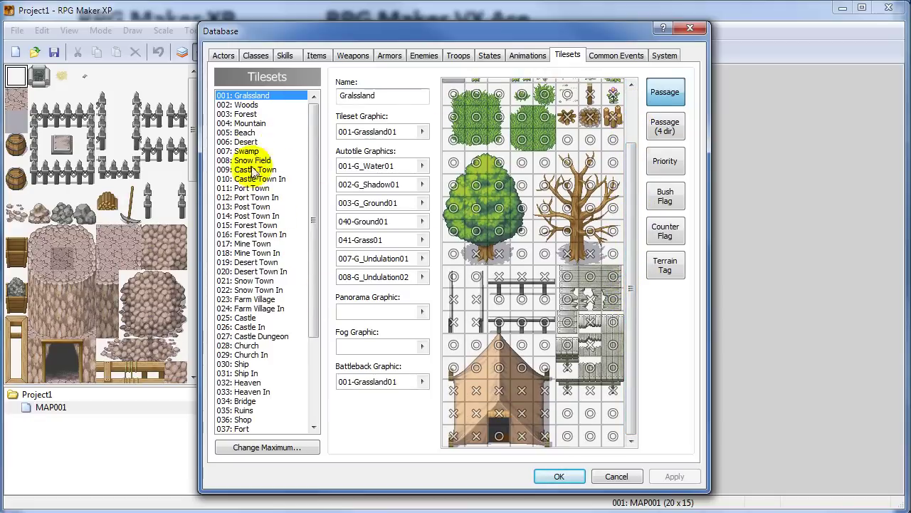
left_click(274, 178)
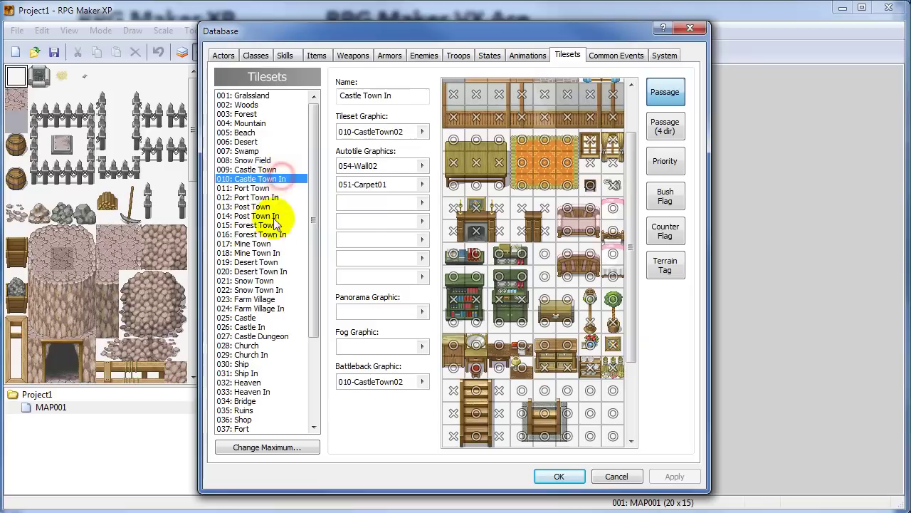
left_click(268, 225)
left_click(267, 271)
left_click(256, 317)
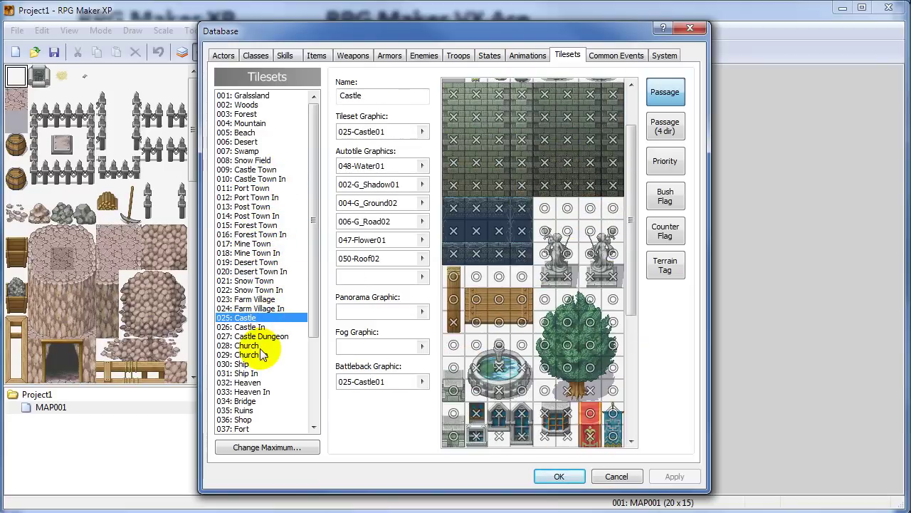
left_click(258, 272)
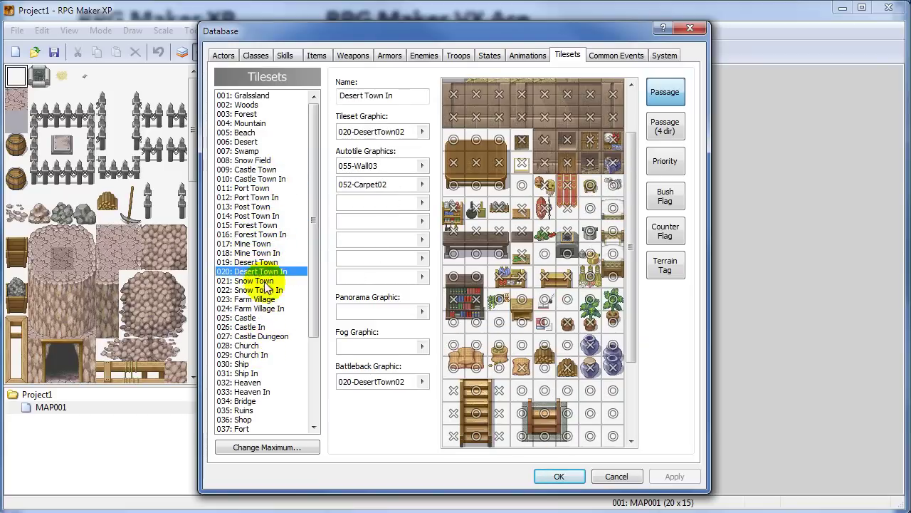
left_click(277, 281)
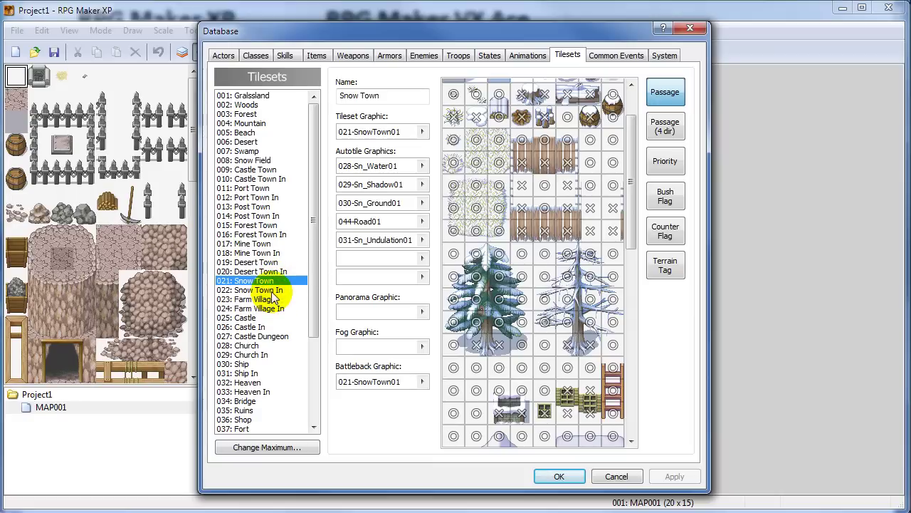
- Browse the Heaven, Snow Town In, Evil Castle, Fort In and Heaven In tilesets
scroll(634, 98, "up", 1)
mouse_move(634, 97)
left_mouse_down()
mouse_move(634, 351)
mouse_move(642, 98)
left_mouse_up()
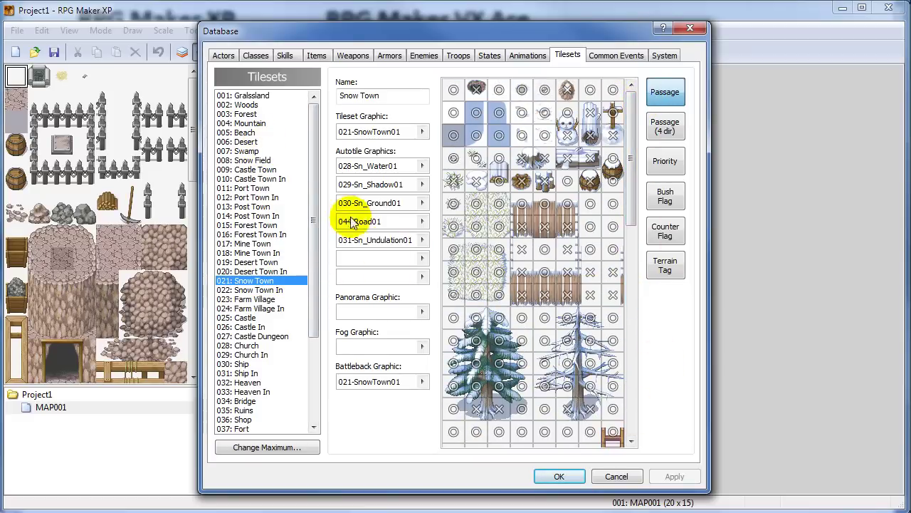
left_click_drag(317, 234, 317, 318)
left_click(271, 263)
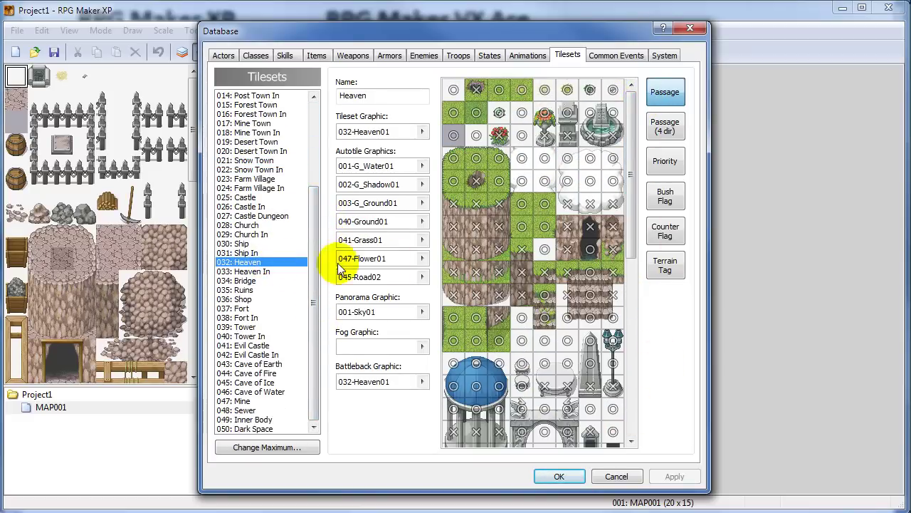
left_click_drag(631, 96, 649, 96)
left_click_drag(317, 193, 316, 126)
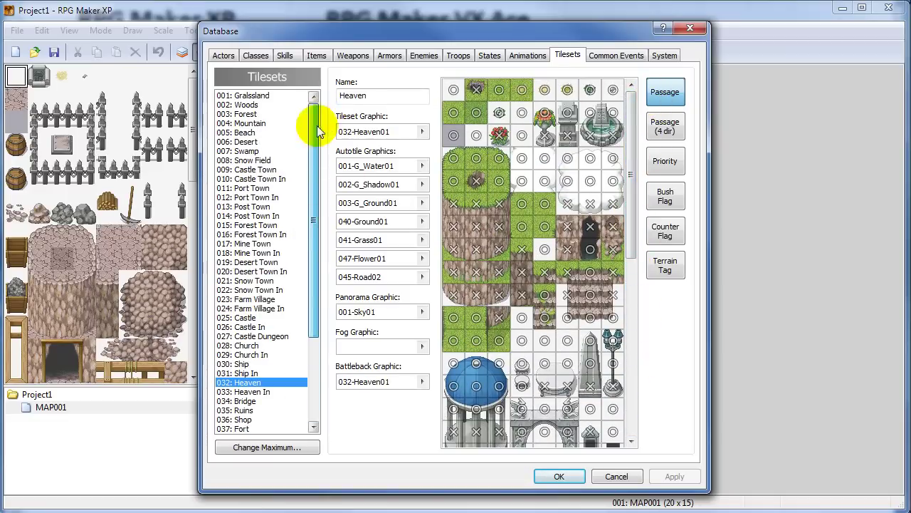
left_click(258, 290)
left_click_drag(632, 142, 644, 286)
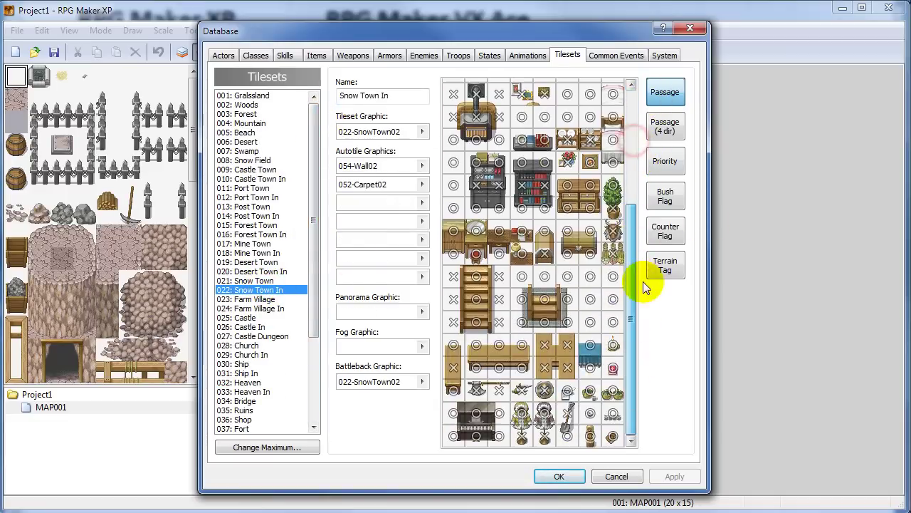
left_click_drag(318, 269, 307, 352)
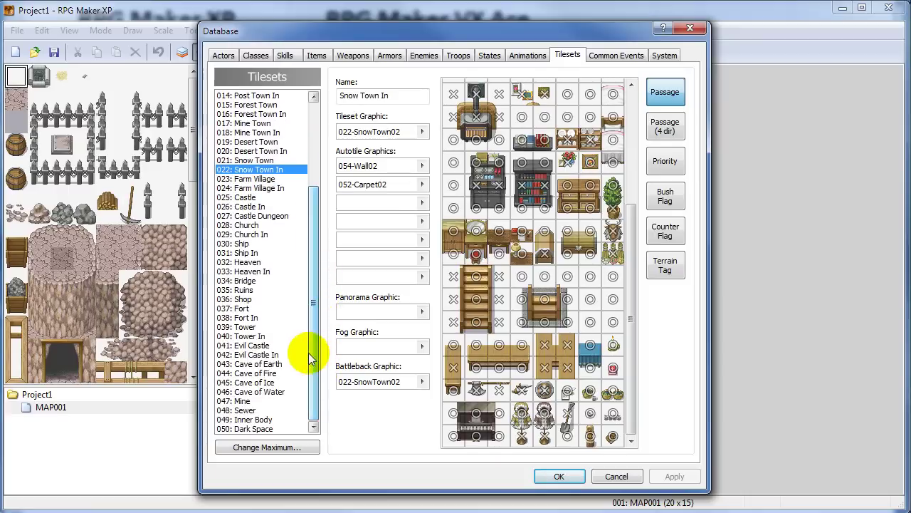
left_click(298, 346)
left_click(290, 318)
left_click(273, 272)
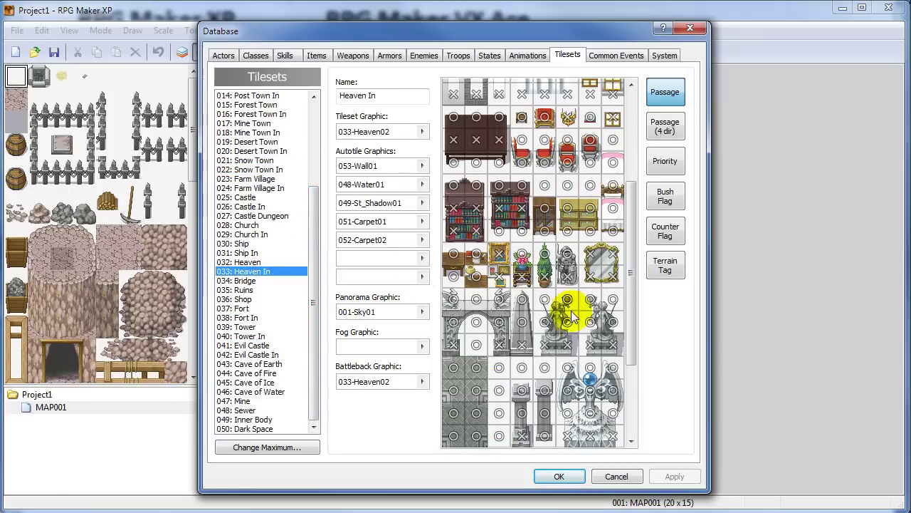
- Browse the Castle Dungeon, Ship, Bridge, Ship In and Castle Town tilesets
left_click(283, 218)
left_click(278, 243)
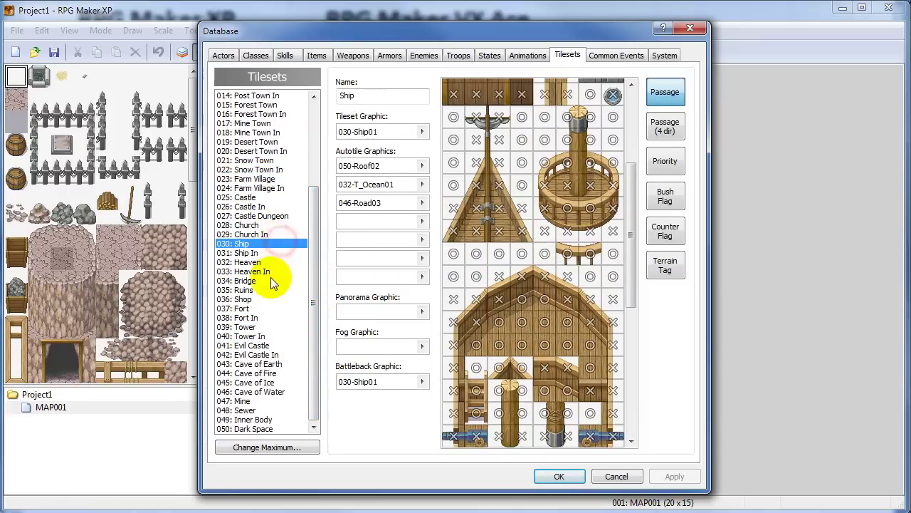
left_click(270, 280)
left_click(267, 271)
left_click(268, 254)
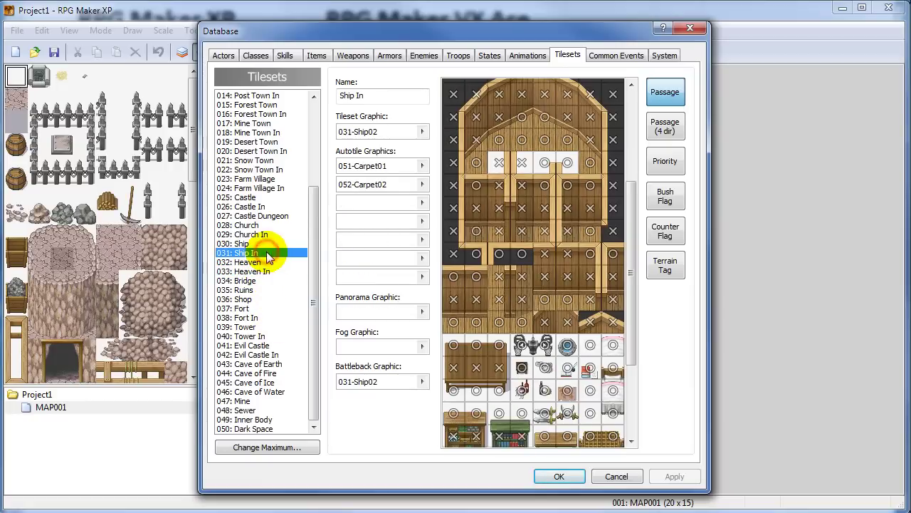
left_click_drag(630, 214, 643, 95)
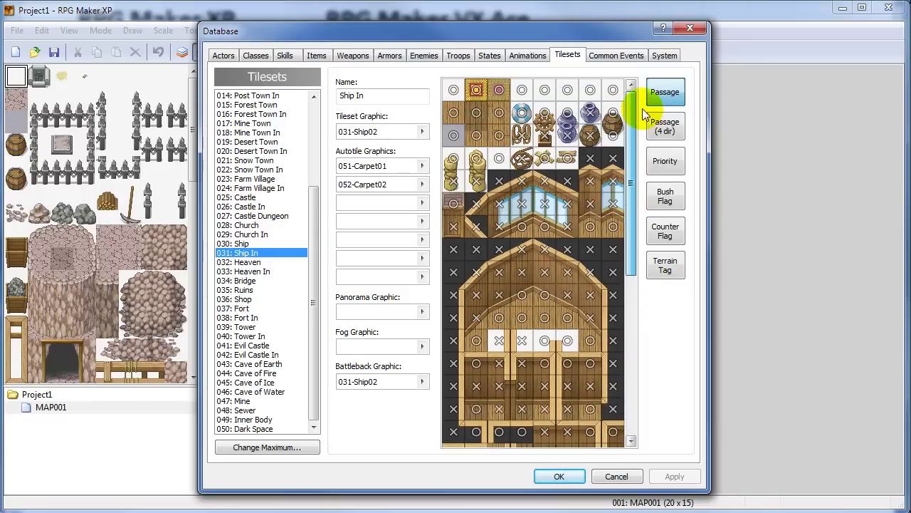
left_click(242, 243)
mouse_move(633, 146)
left_mouse_down()
mouse_move(633, 388)
mouse_move(636, 138)
left_mouse_up()
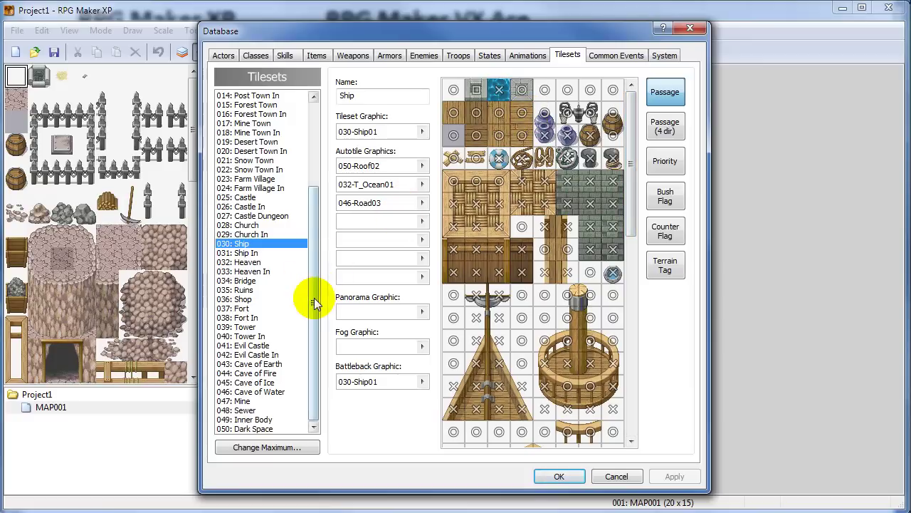
left_click_drag(314, 298, 322, 174)
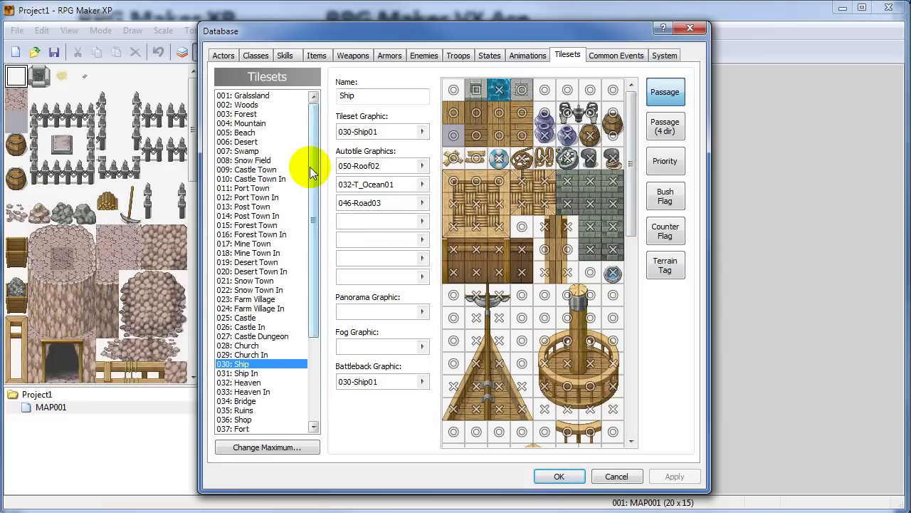
left_click(310, 169)
left_click(310, 179)
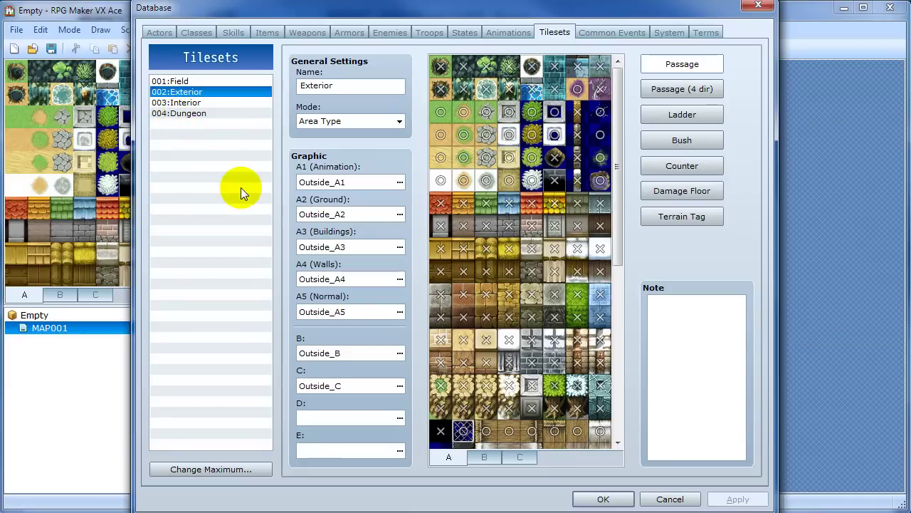
- Browse the Field, Interior and Dungeon tilesets and view Field's B tile sheet
left_click(179, 81)
left_click(181, 103)
left_click(184, 113)
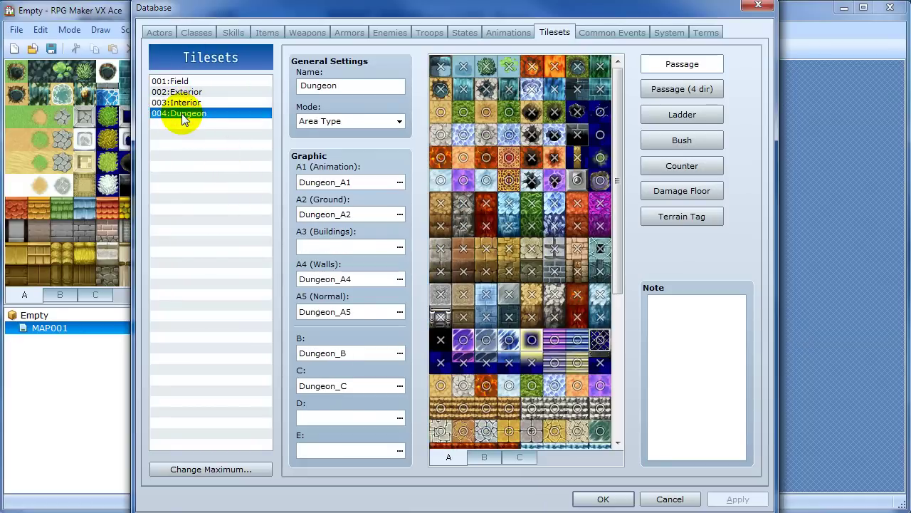
left_click(186, 103)
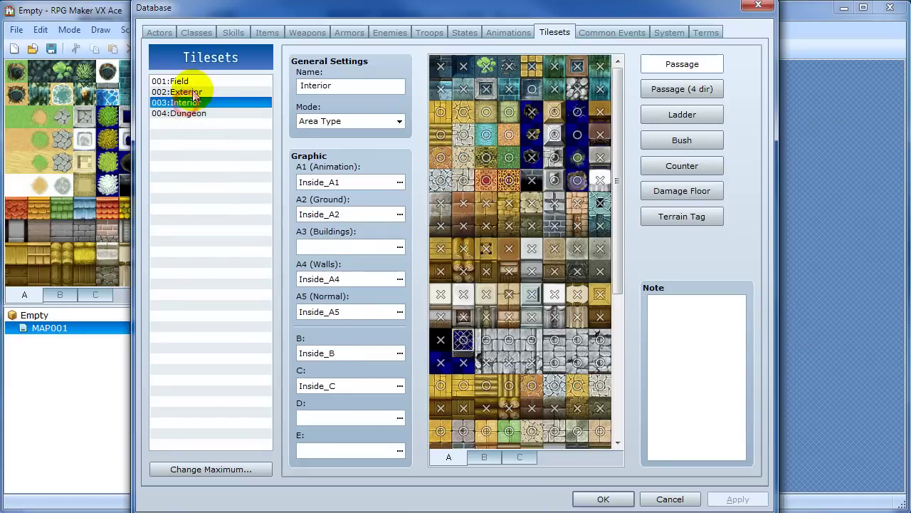
left_click(186, 82)
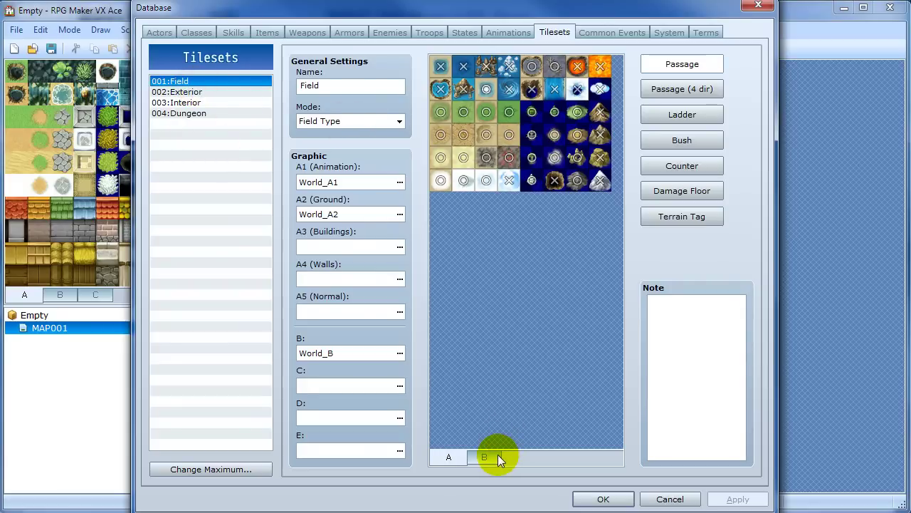
left_click(497, 456)
- Inspect the Exterior tileset's B and A tile sheets, then close the database
left_click(179, 94)
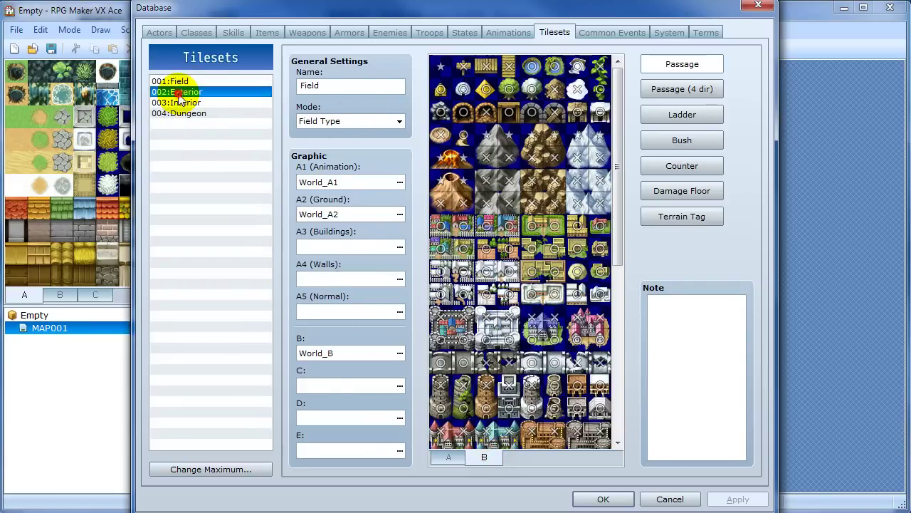
left_click(478, 457)
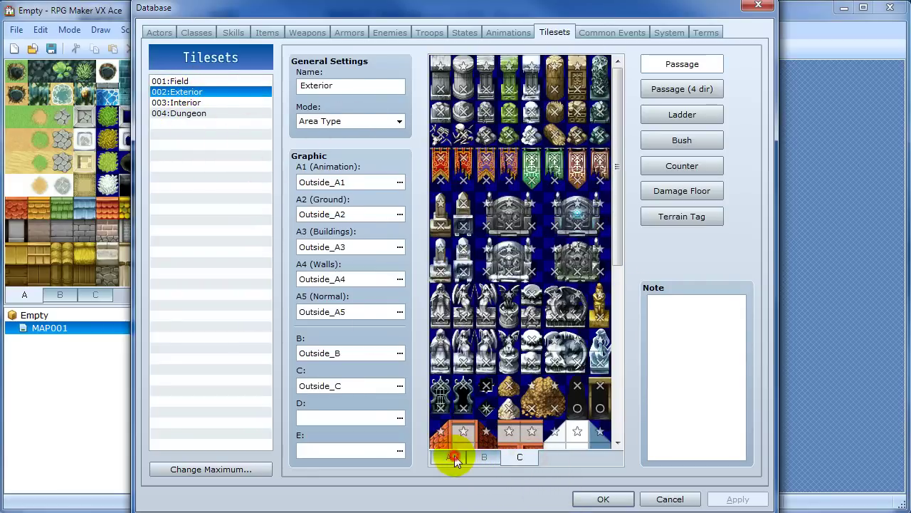
left_click(450, 456)
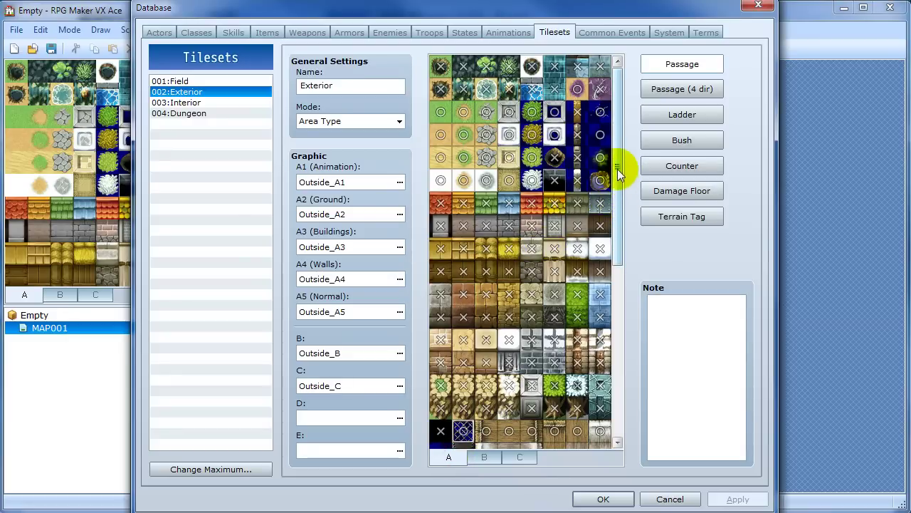
left_click_drag(618, 169, 618, 349)
scroll(619, 334, "up", 1)
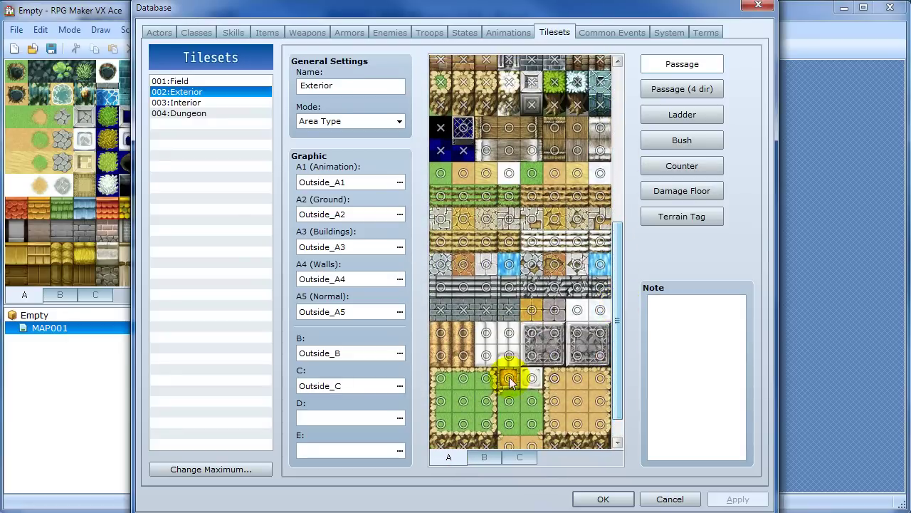
left_click_drag(615, 354, 619, 178)
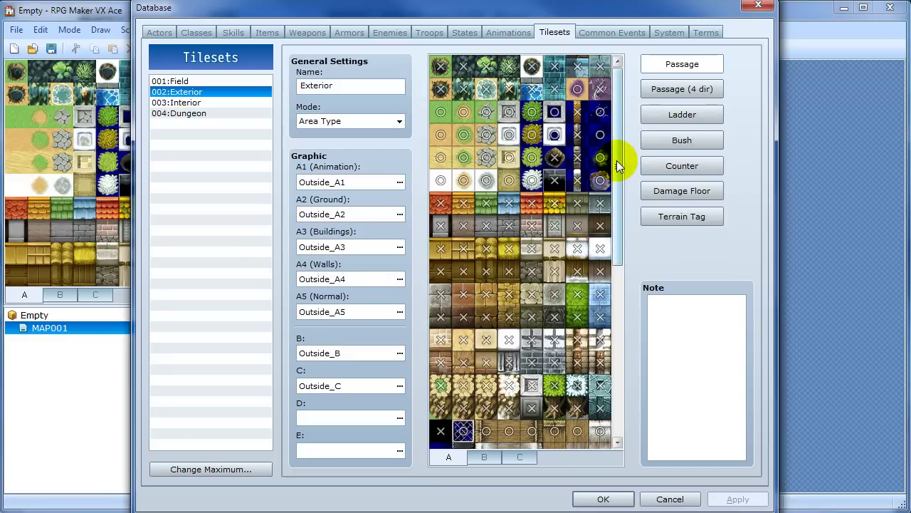
key("Escape")
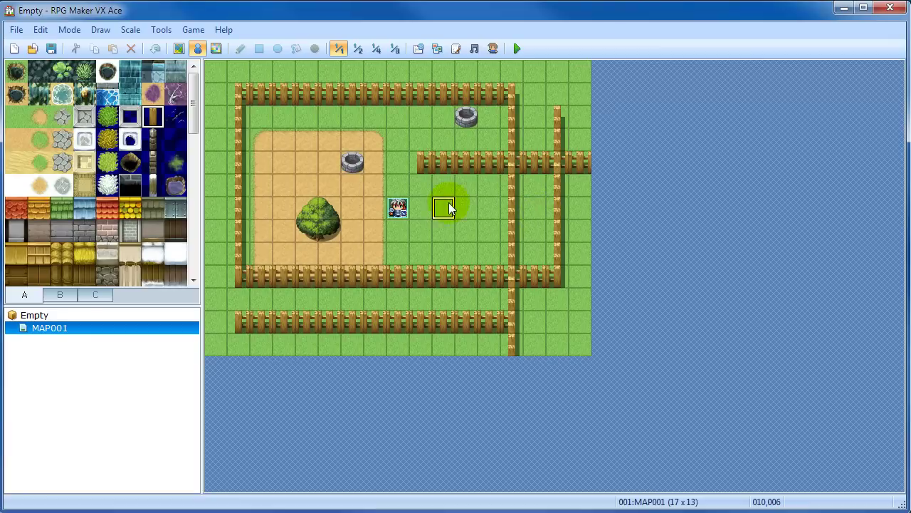
- Create an event on the grass beside the player and browse event command pages 2 and 3
double_click(443, 208)
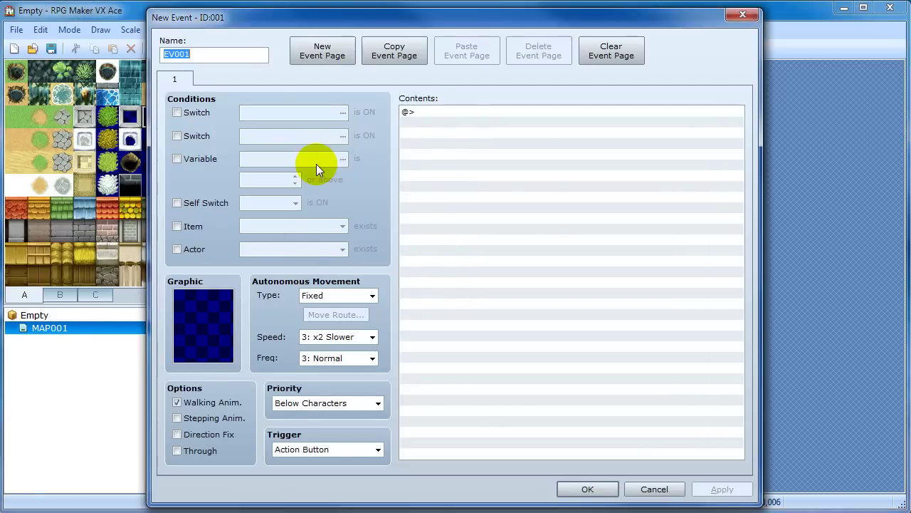
double_click(443, 111)
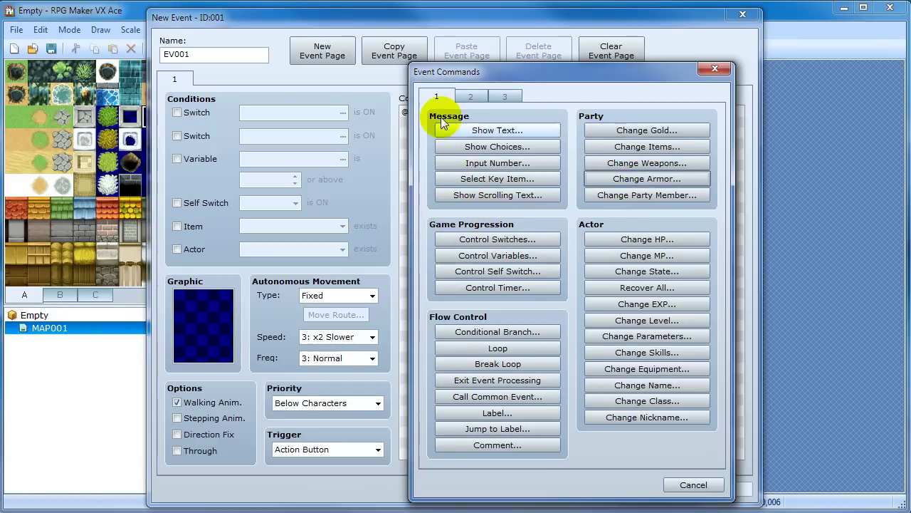
left_click(470, 97)
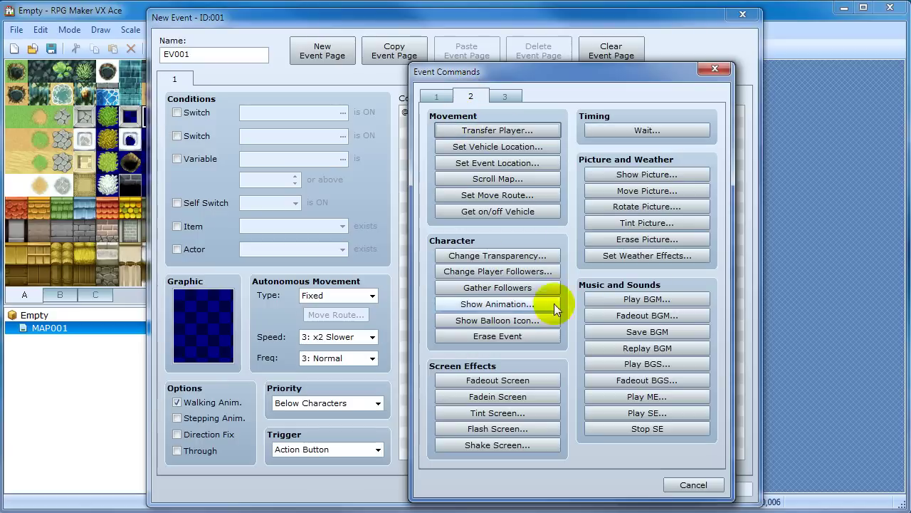
left_click(512, 94)
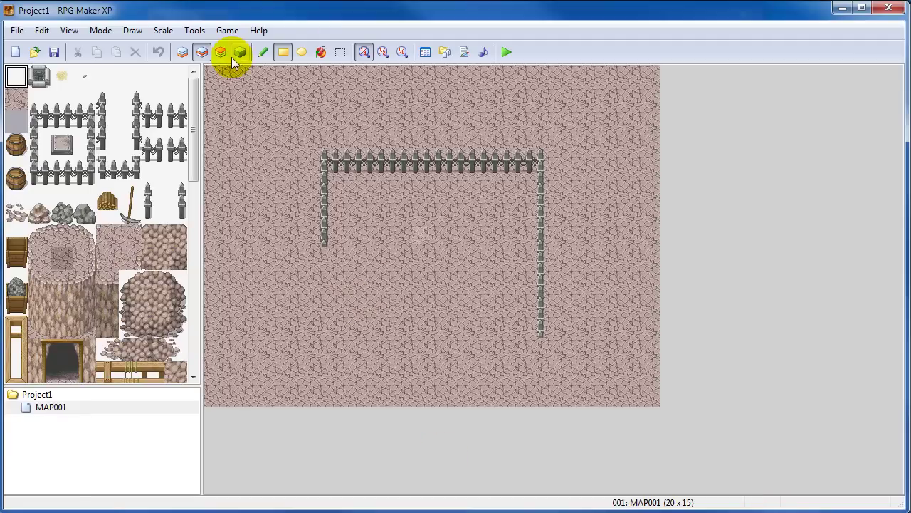
- Create event EV001 on an empty stone tile and start adding a Show Text command
left_click(236, 54)
double_click(498, 241)
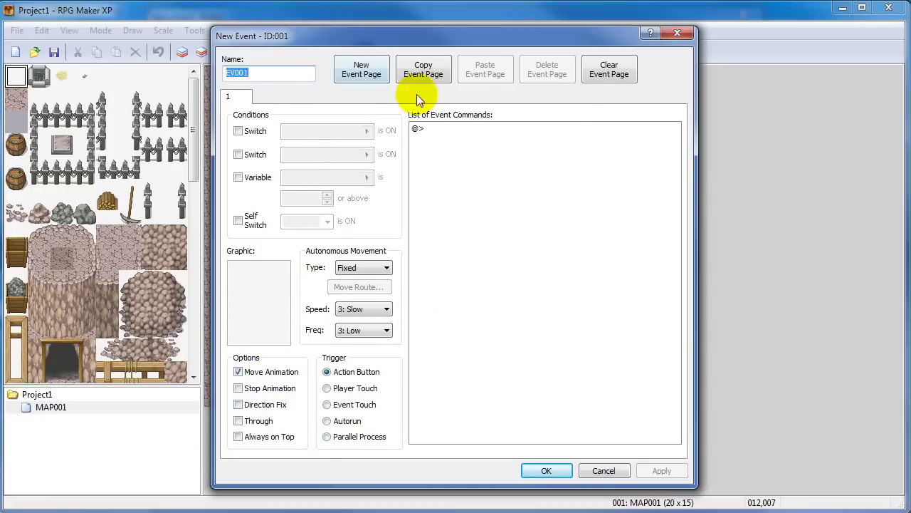
left_click(439, 128)
double_click(439, 129)
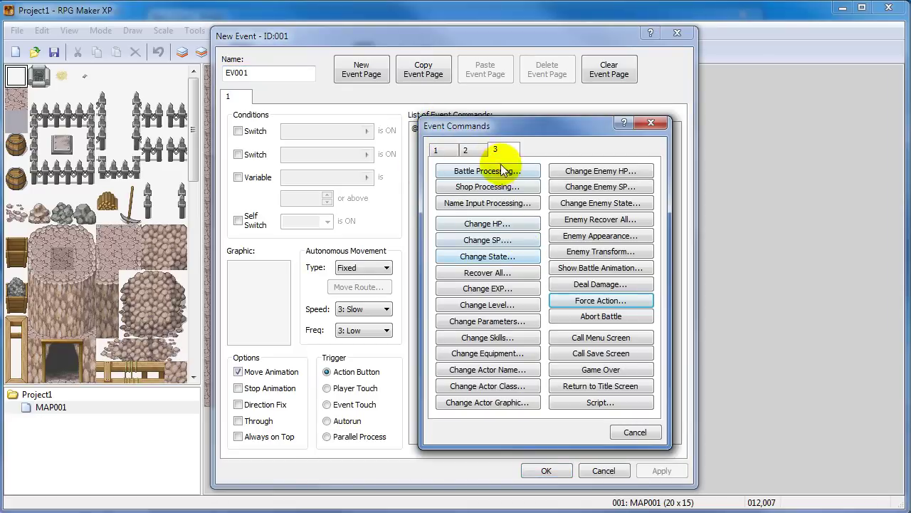
left_click(481, 152)
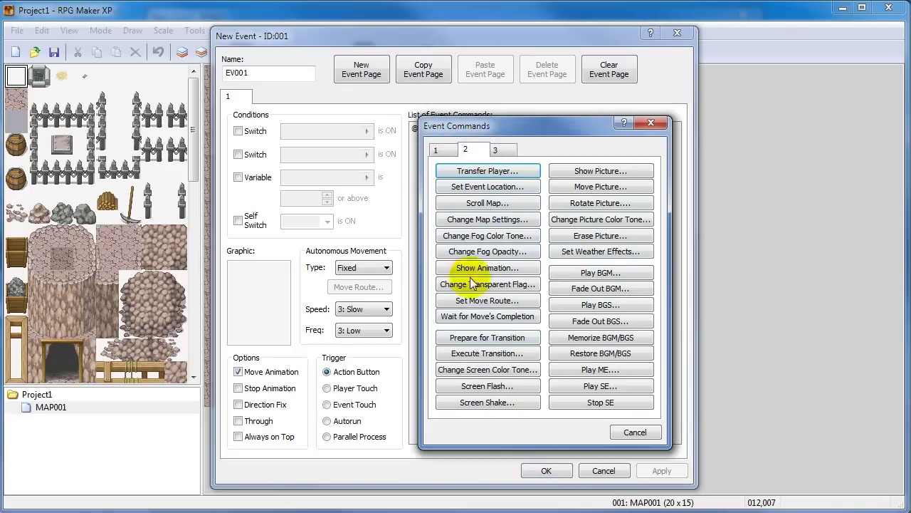
left_click(437, 149)
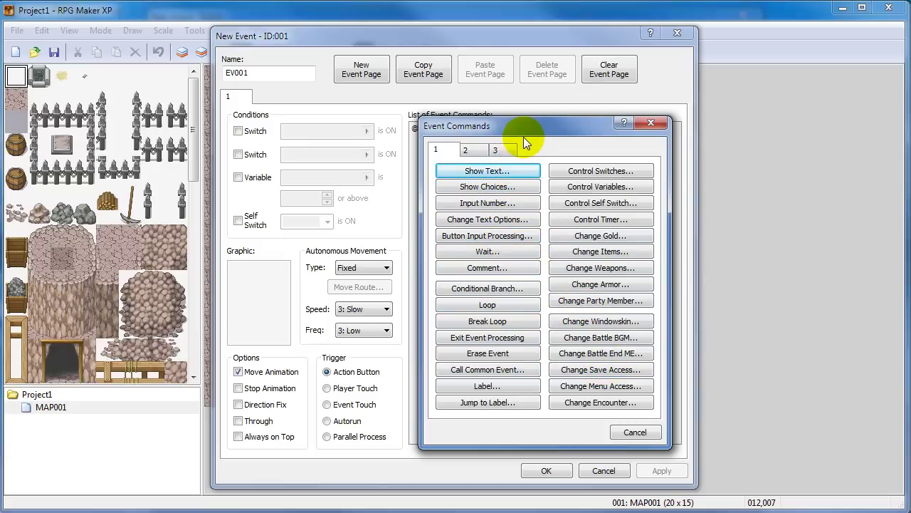
left_click(466, 173)
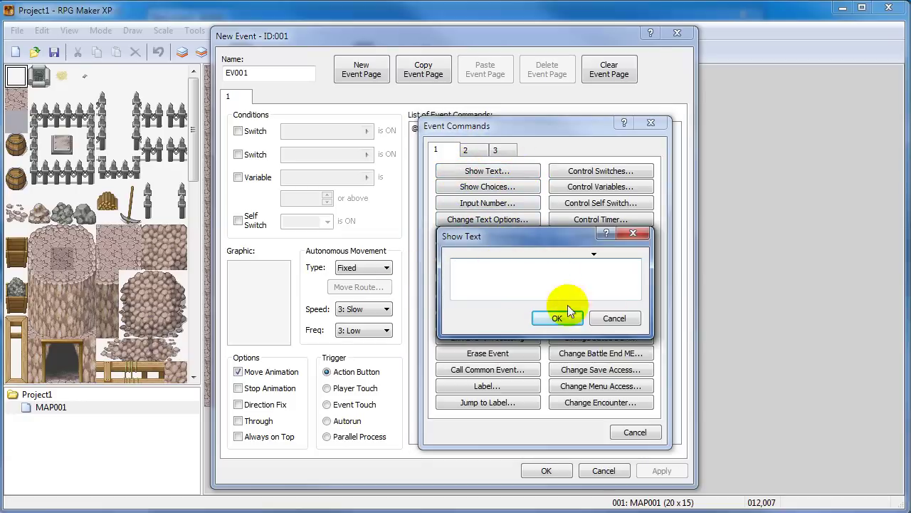
- Cancel Show Text and Change Text Options without changes, then view event command pages 2 and 3
left_click(603, 319)
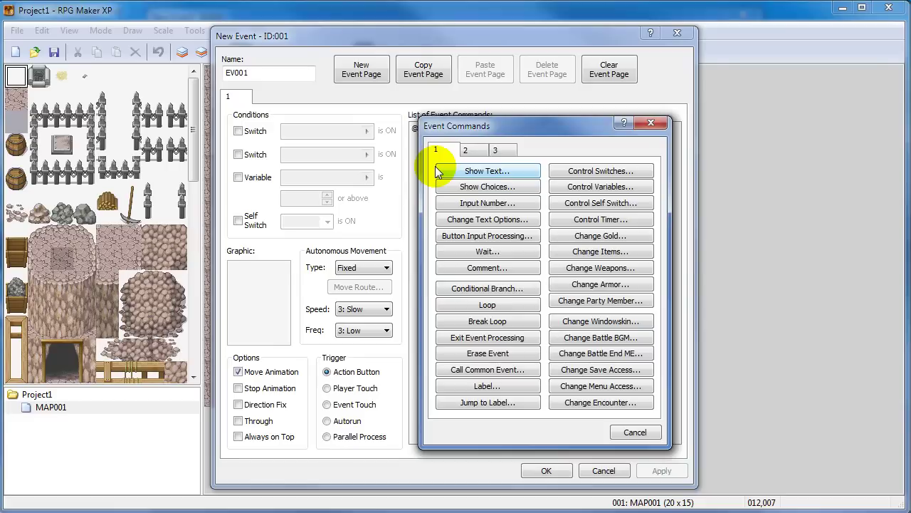
left_click(484, 219)
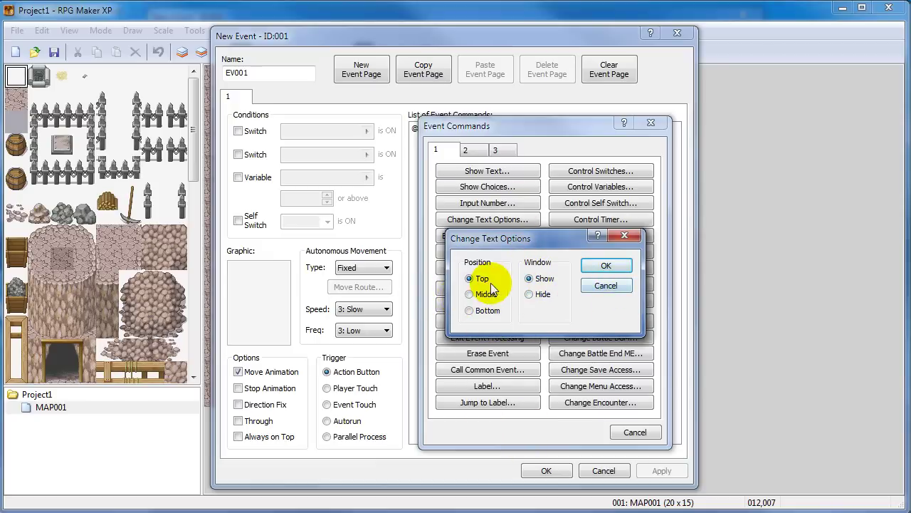
left_click(606, 286)
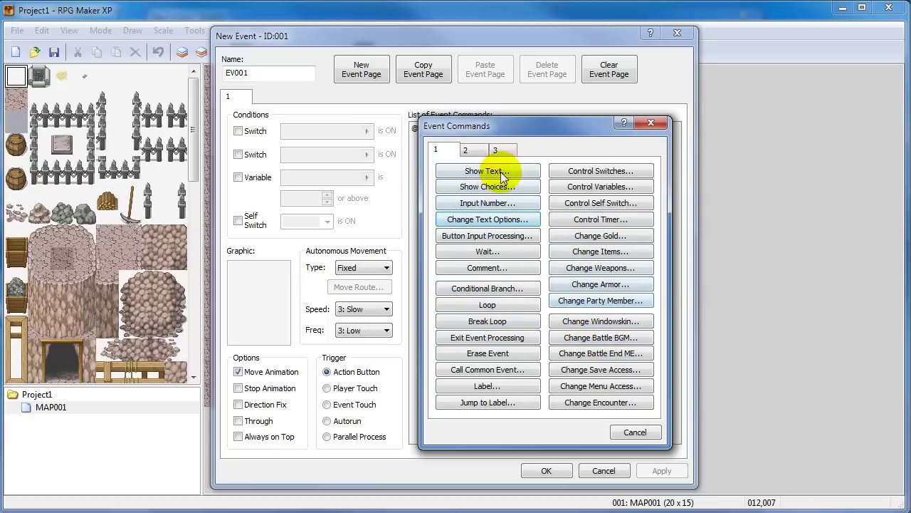
left_click(465, 150)
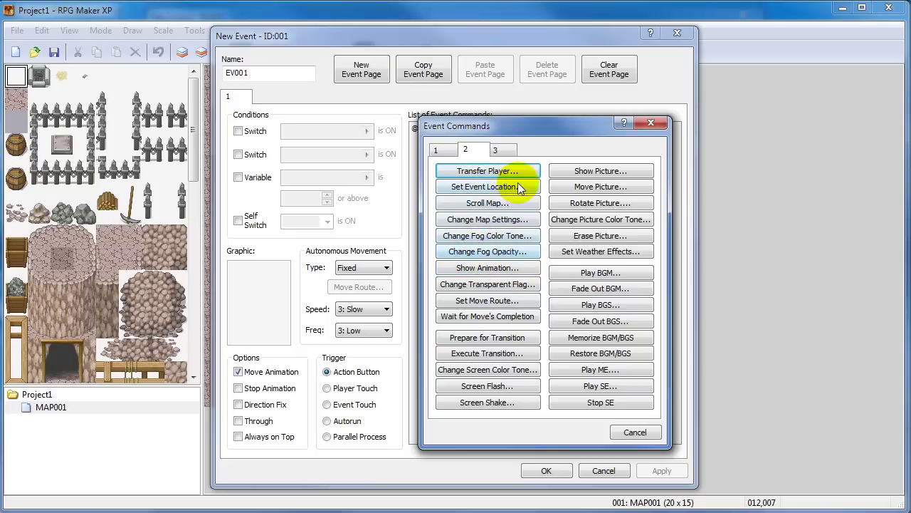
left_click(497, 149)
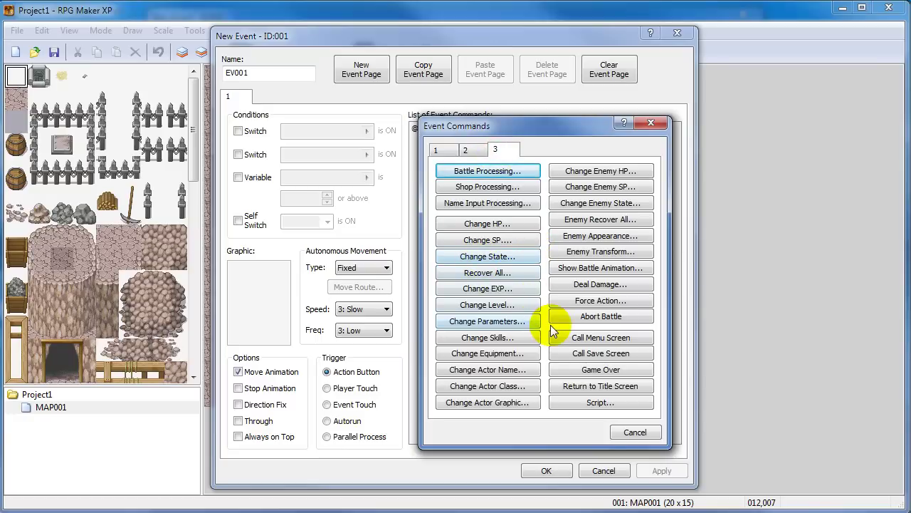
- Discard the new event and open the Database on its Actors page
key("Escape")
key("Escape")
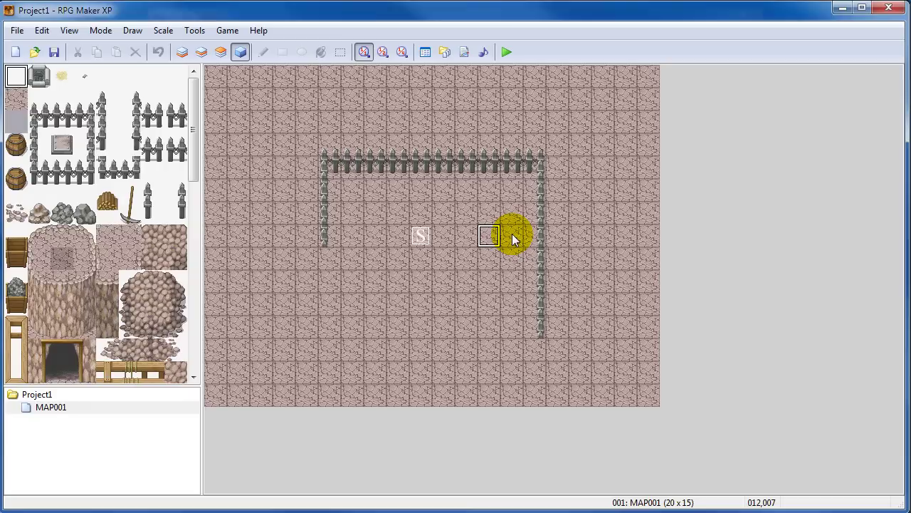
left_click(425, 52)
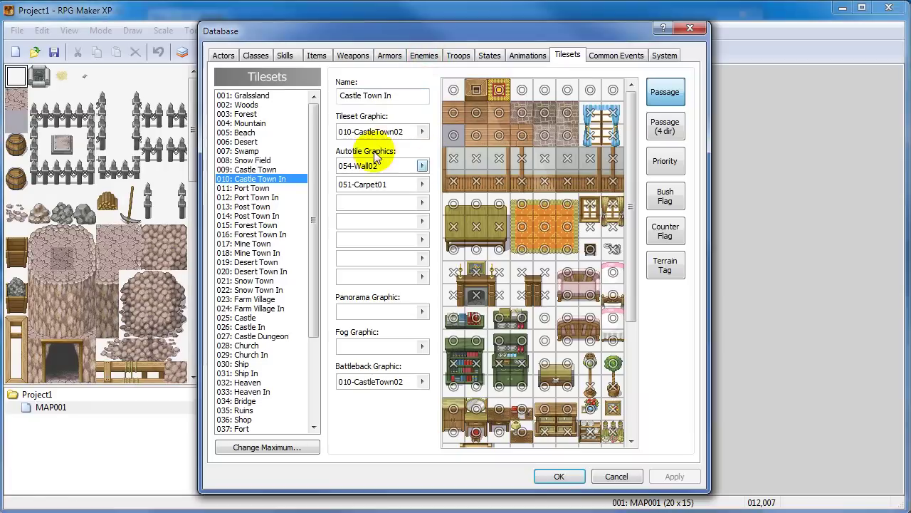
left_click(223, 55)
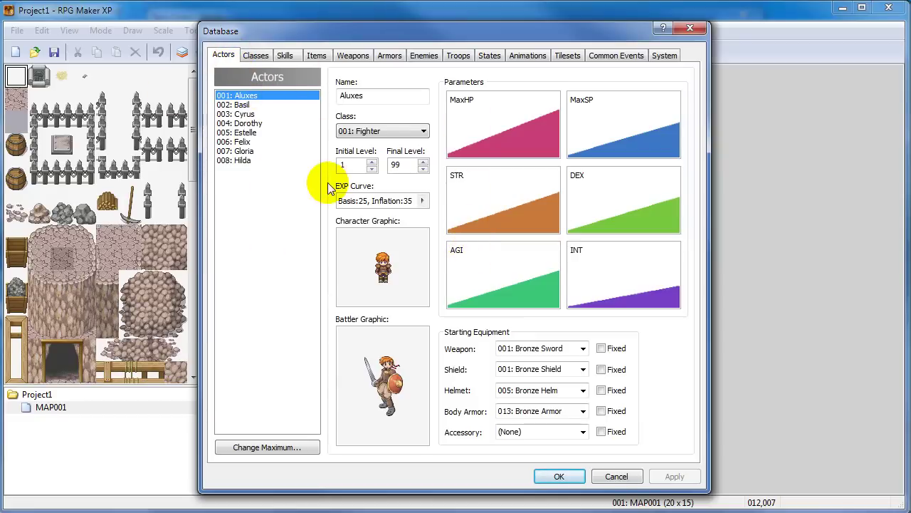
- Browse the first actor's battler graphics down to 015-Warrior03, close the picker, and show Classes
double_click(392, 384)
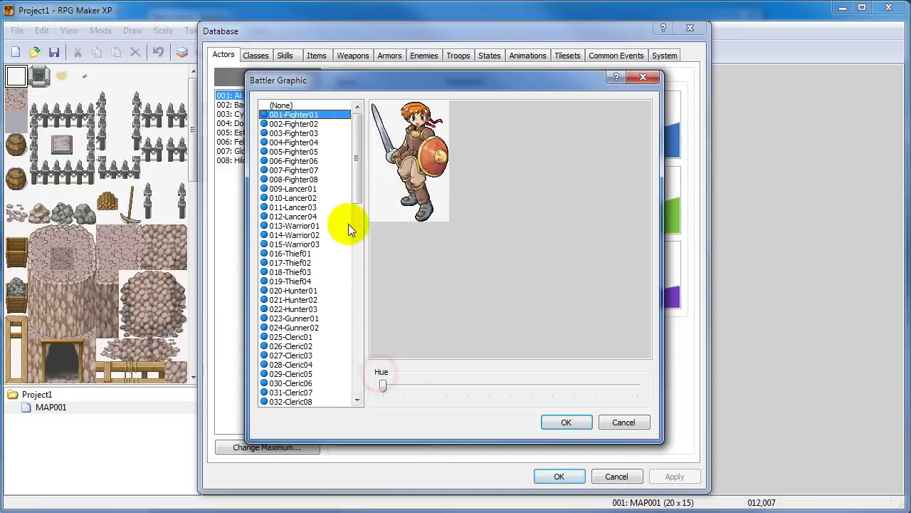
left_click(308, 133)
key("Down")
key("Down")
key("Down")
key("Down")
key("Down")
key("Down")
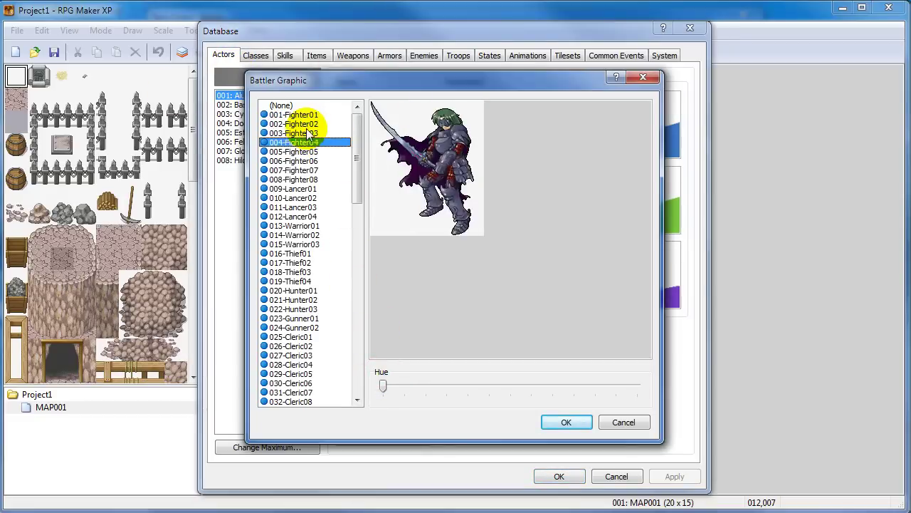
key("Down")
key("Down")
key("Down")
key("Down")
key("Down")
key("Down")
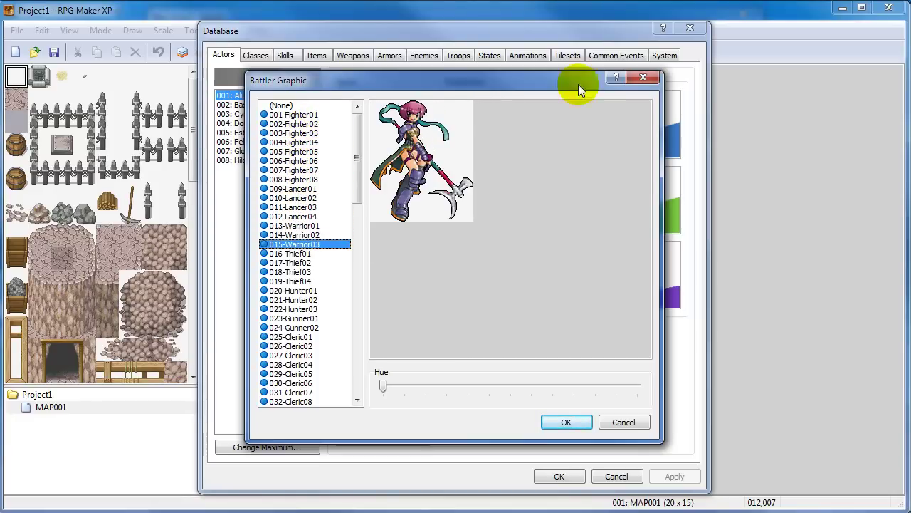
left_click(641, 77)
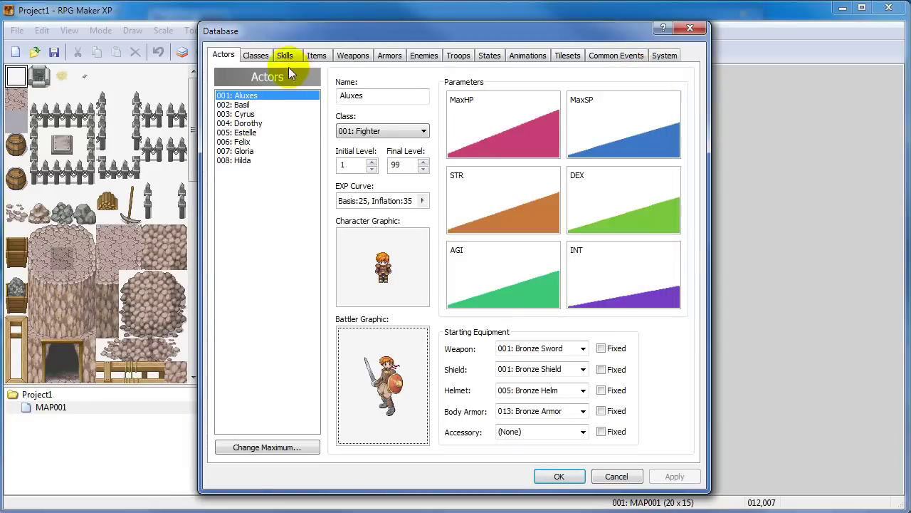
left_click(255, 56)
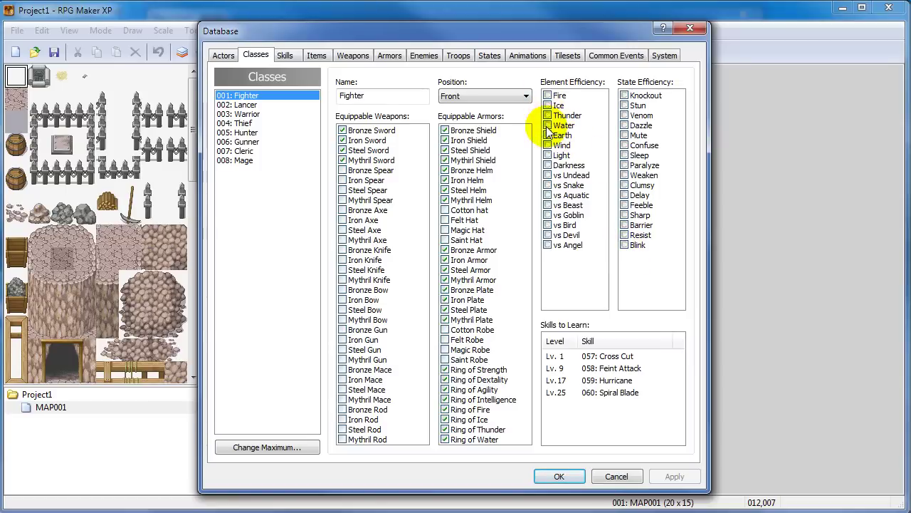
- Raise the Fighter's Fire efficiency rank from E to D and check the Cross Cut skill
left_click(547, 96)
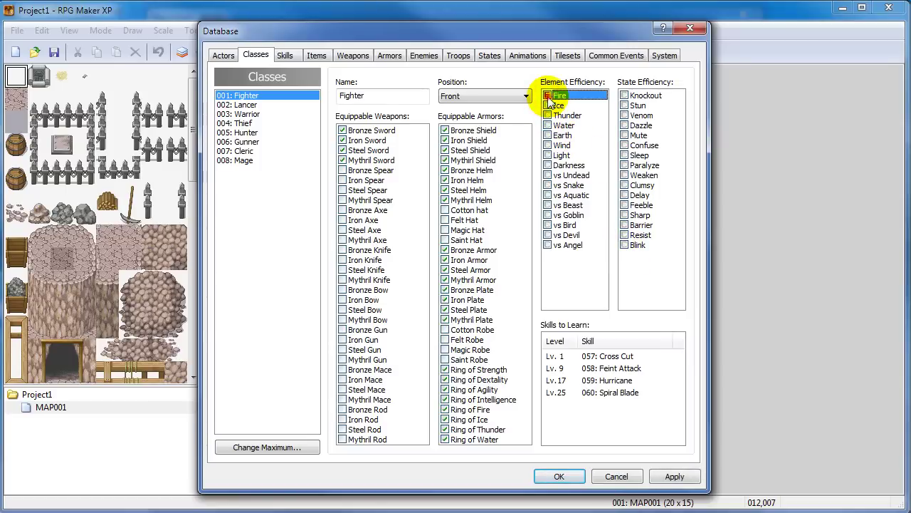
left_click(553, 99)
left_click(606, 358)
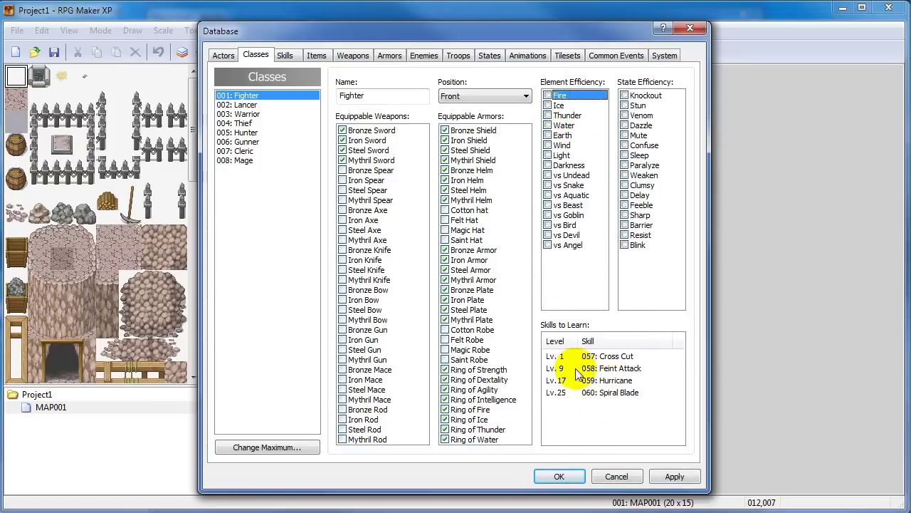
- Look over the Mass Fire and Greater Heal skills, then open the Items page
left_click(283, 57)
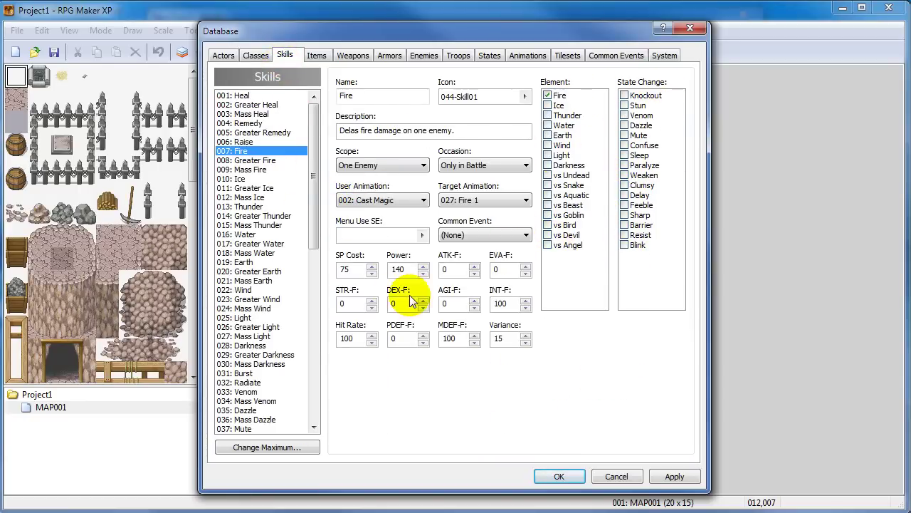
left_click(261, 169)
left_click(267, 104)
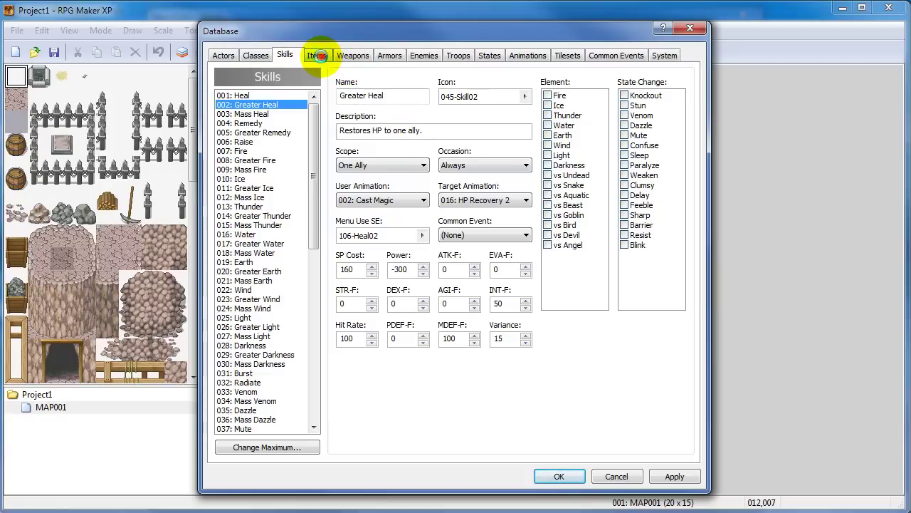
left_click(318, 55)
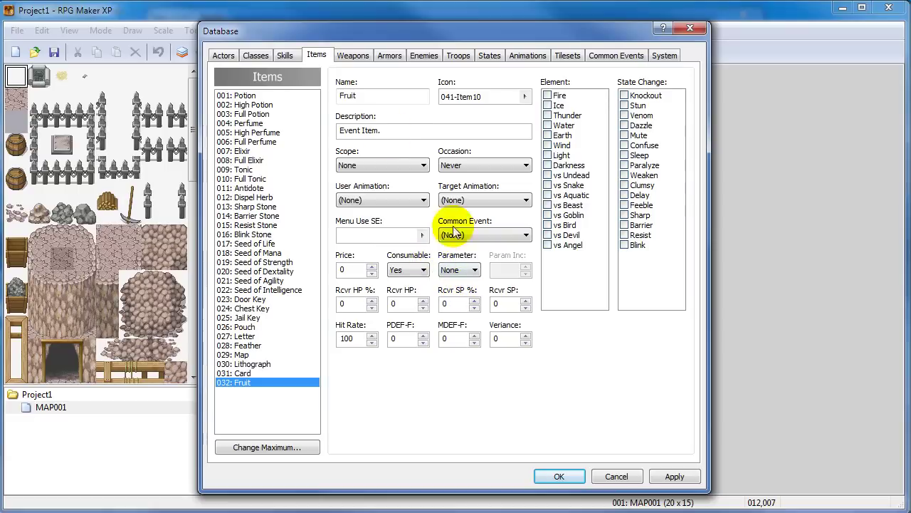
left_click(469, 98)
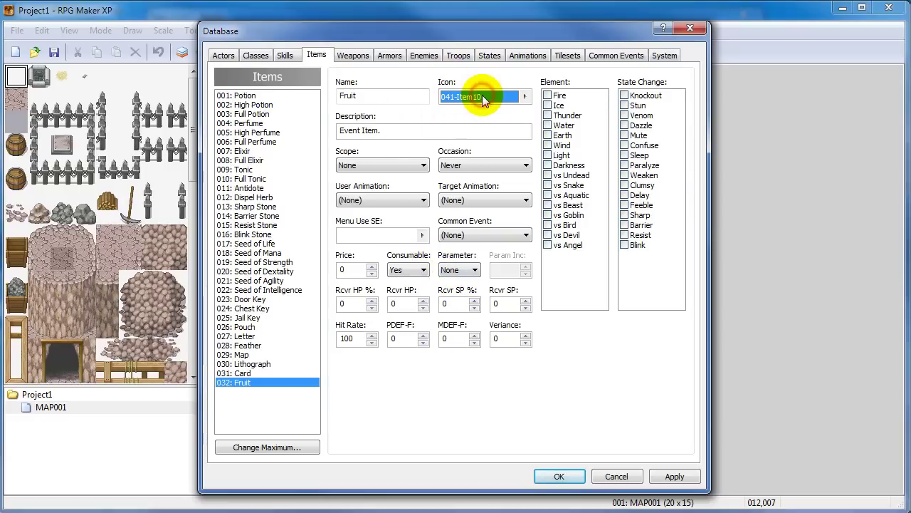
left_click(524, 99)
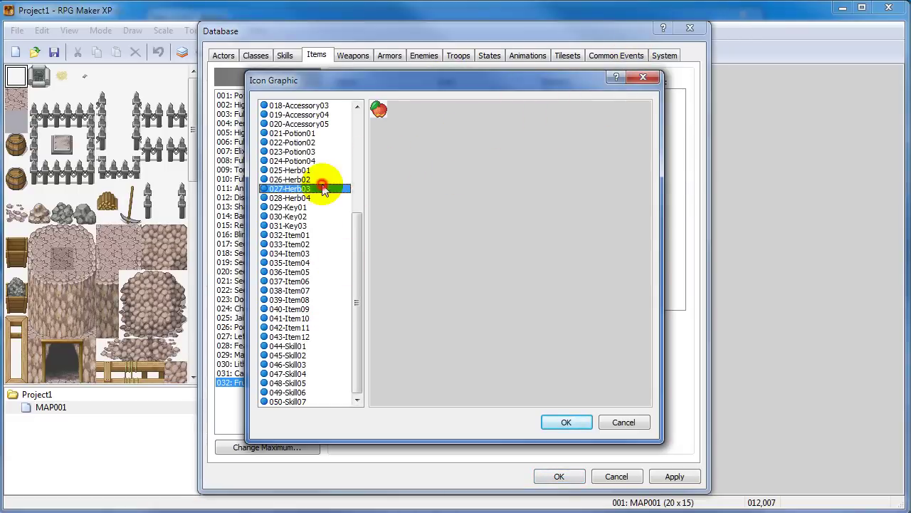
left_click(324, 114)
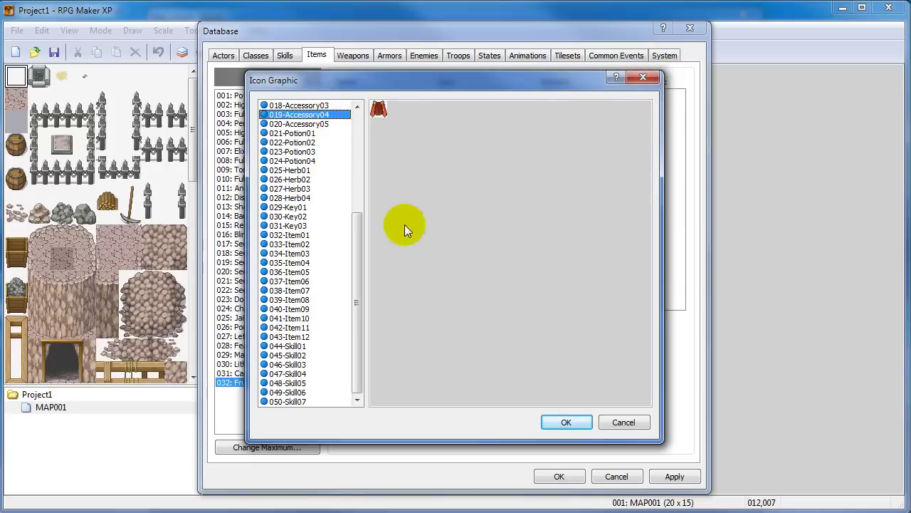
left_click_drag(361, 271, 363, 169)
left_click(296, 133)
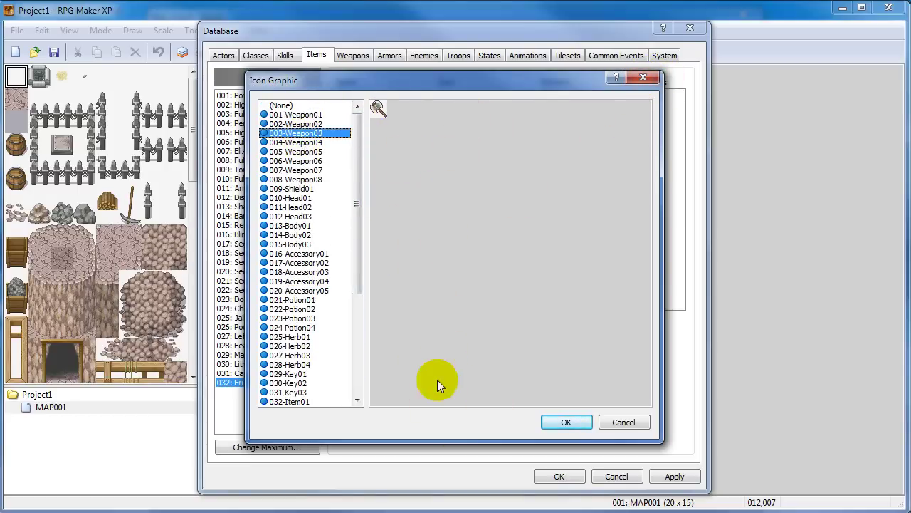
left_click(312, 143)
left_click(299, 254)
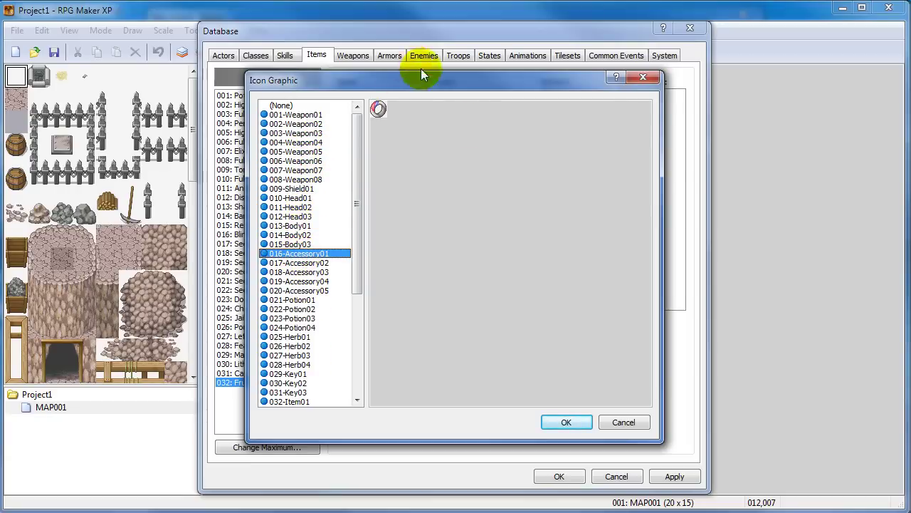
left_click(649, 78)
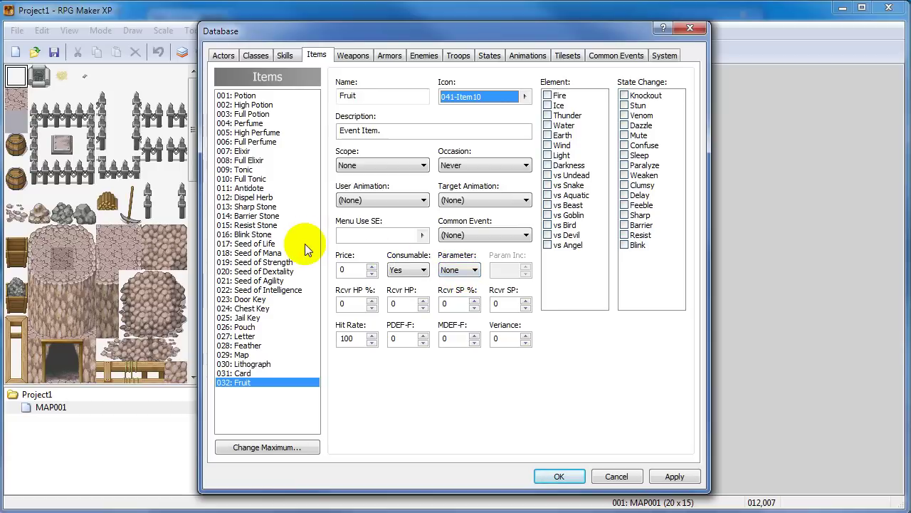
- Step through the weapon entries' stats and open the Armors page
left_click(365, 52)
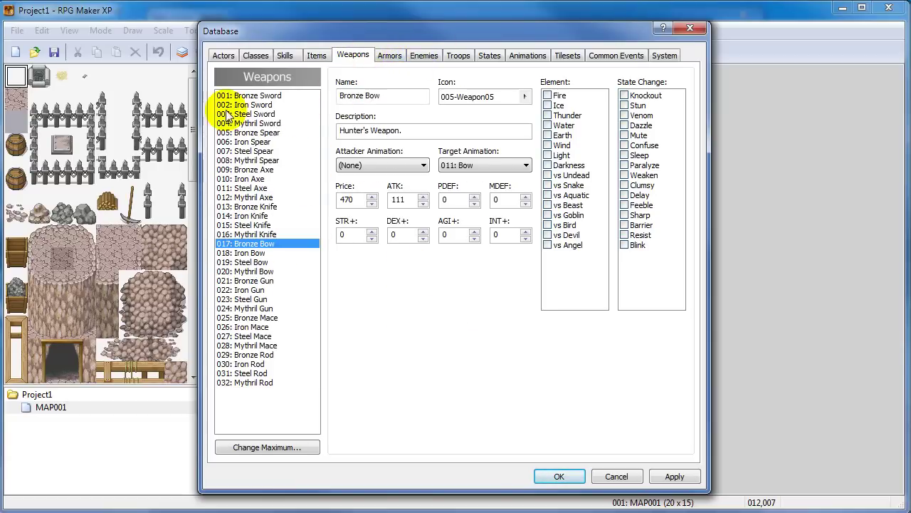
left_click_drag(235, 96, 267, 161)
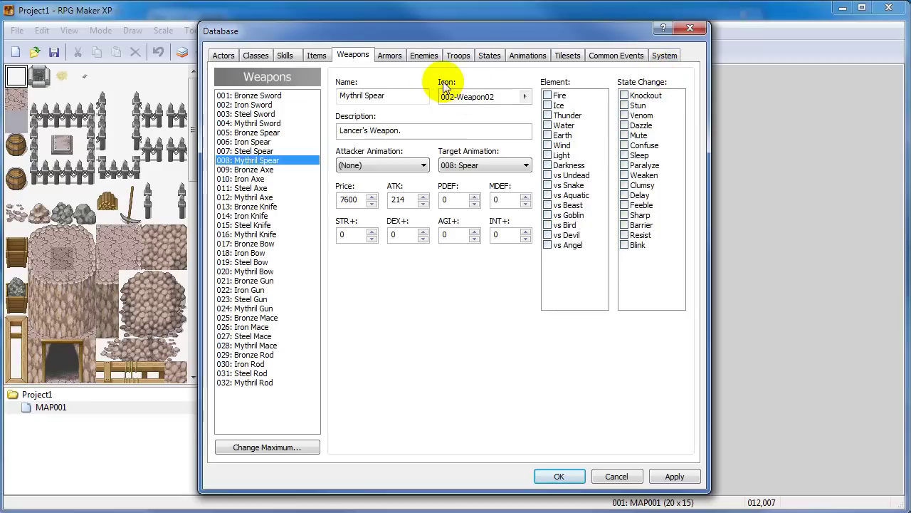
left_click(401, 60)
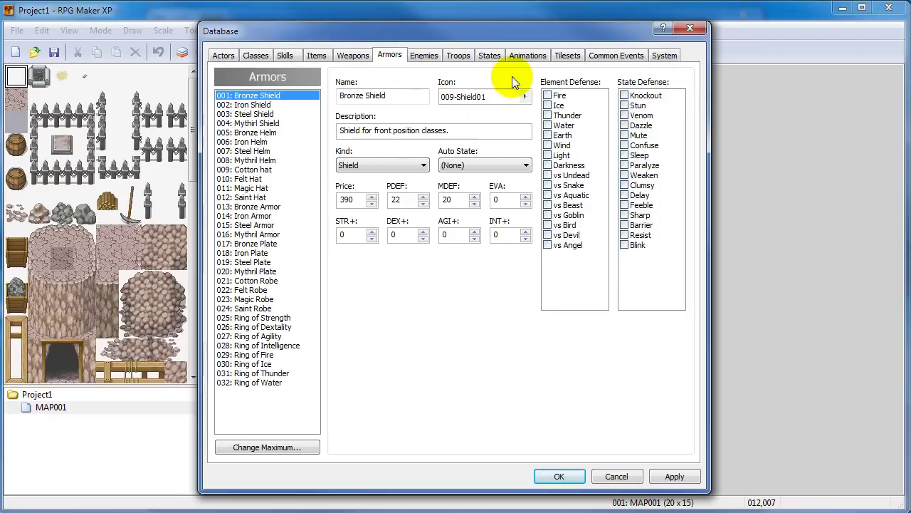
- View the Sahagin, Cobold, Zombie, Skeleton and Ogre enemies, then close the Database discarding changes
left_click(427, 57)
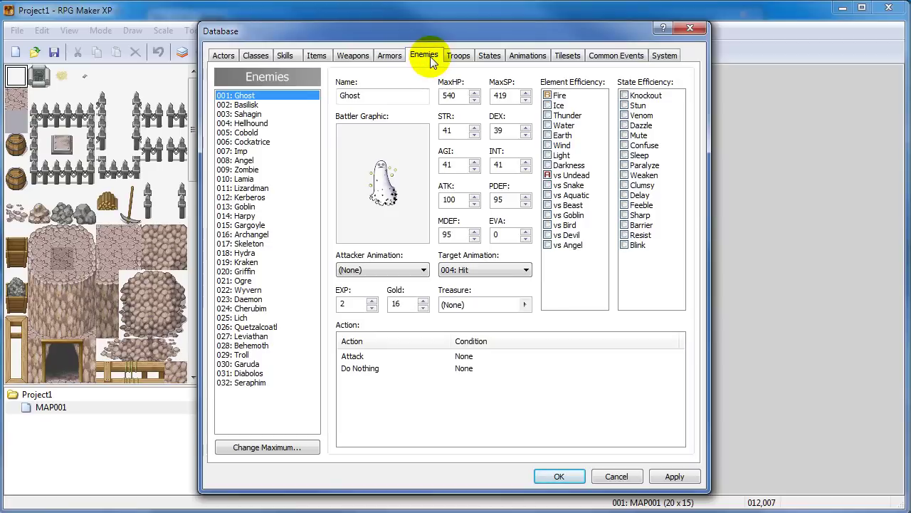
left_click(261, 115)
left_click(261, 133)
left_click(262, 170)
left_click(273, 244)
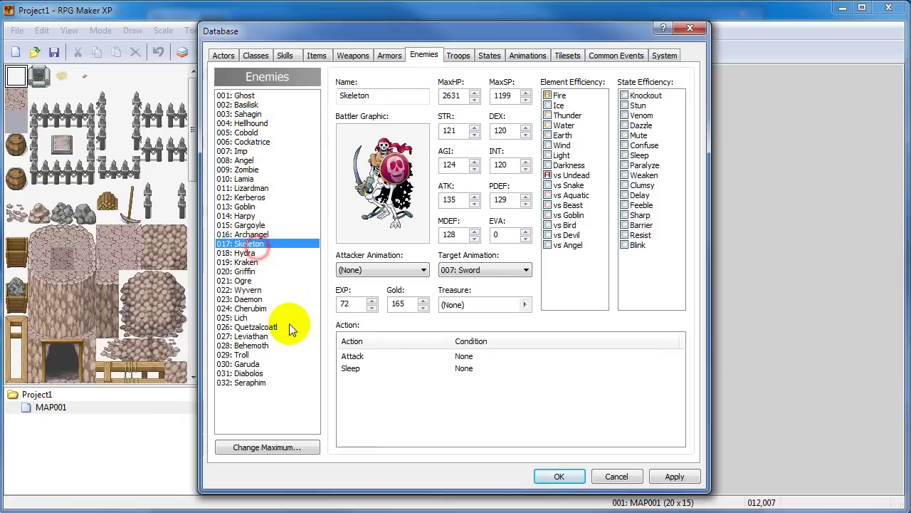
left_click(258, 281)
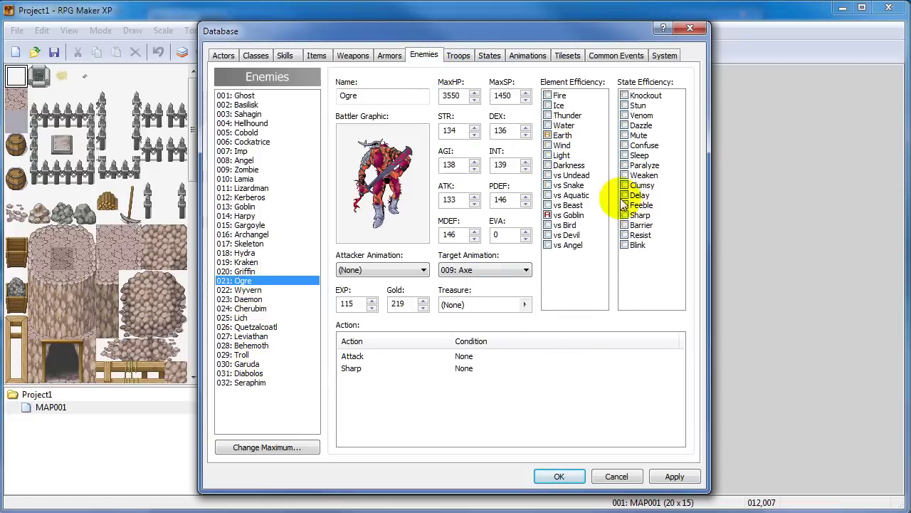
left_click(625, 474)
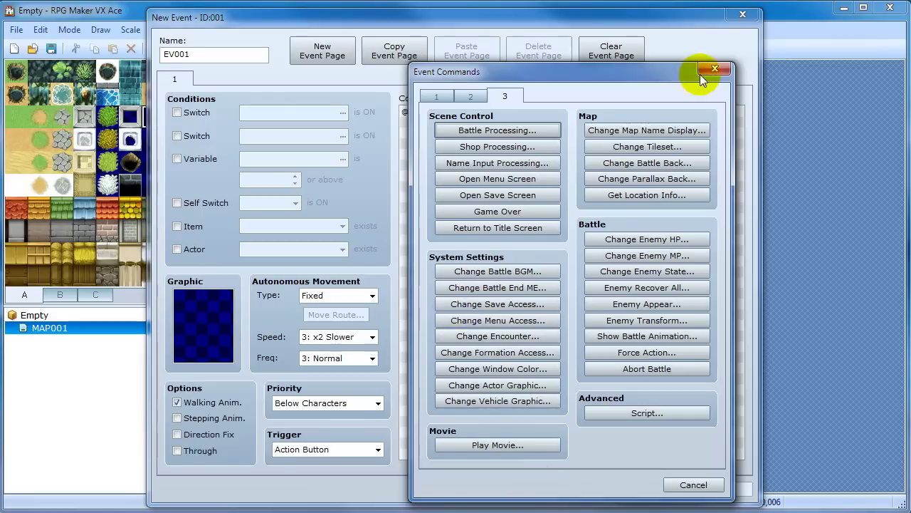
- Close the new event and open the VX Ace Database on actor Eric, after glancing at Skills and Classes
left_click(702, 72)
left_click(741, 16)
left_click(421, 46)
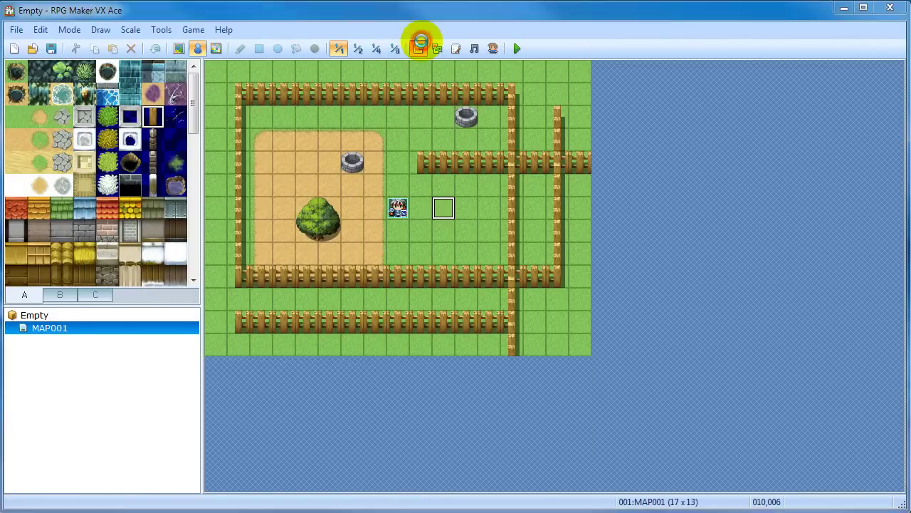
left_click(234, 32)
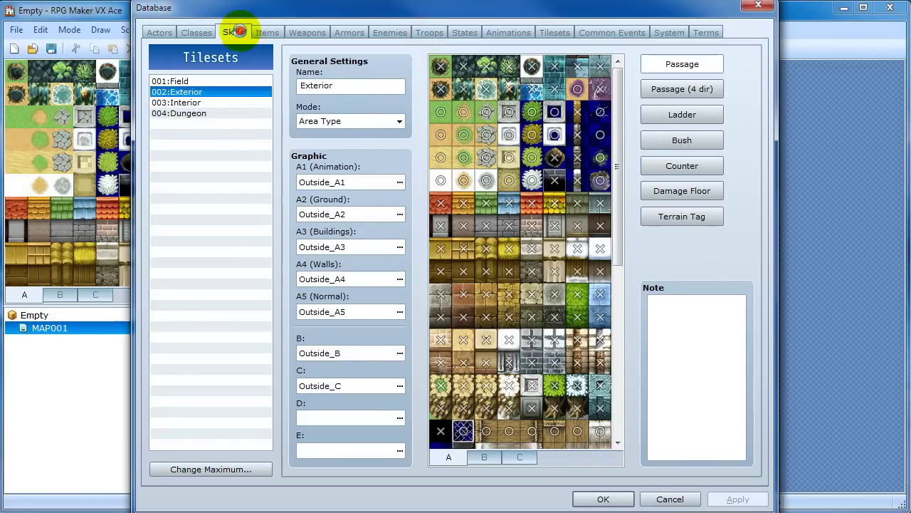
left_click(197, 32)
left_click(152, 33)
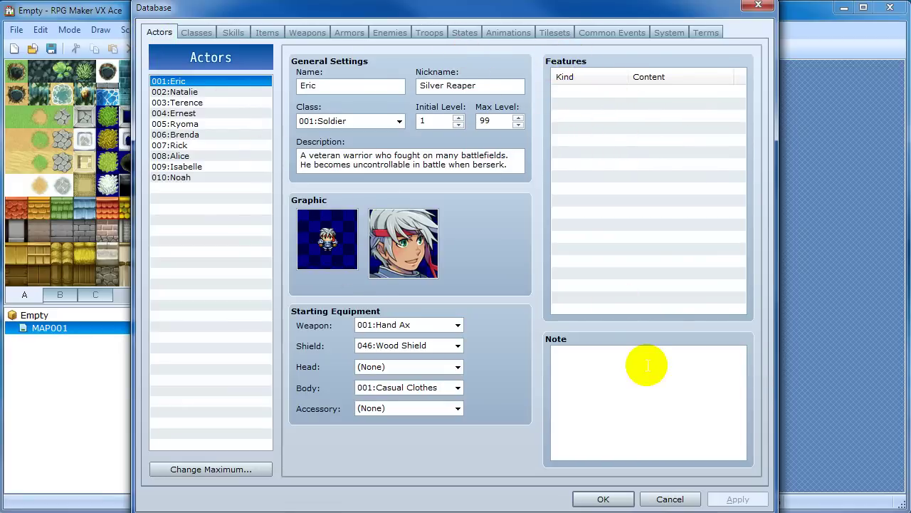
- In Eric's Features dialog, browse parameter and attack options and set sealing the Special skill type
double_click(618, 95)
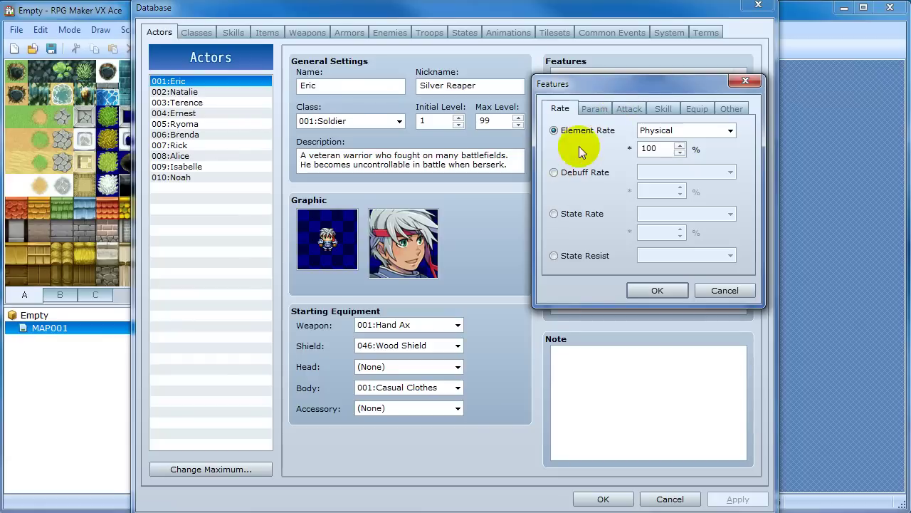
left_click(589, 110)
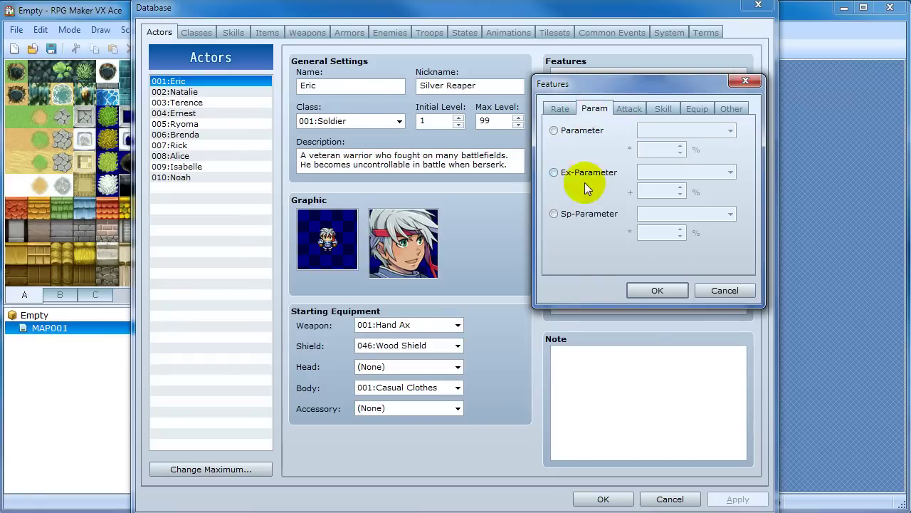
left_click(628, 108)
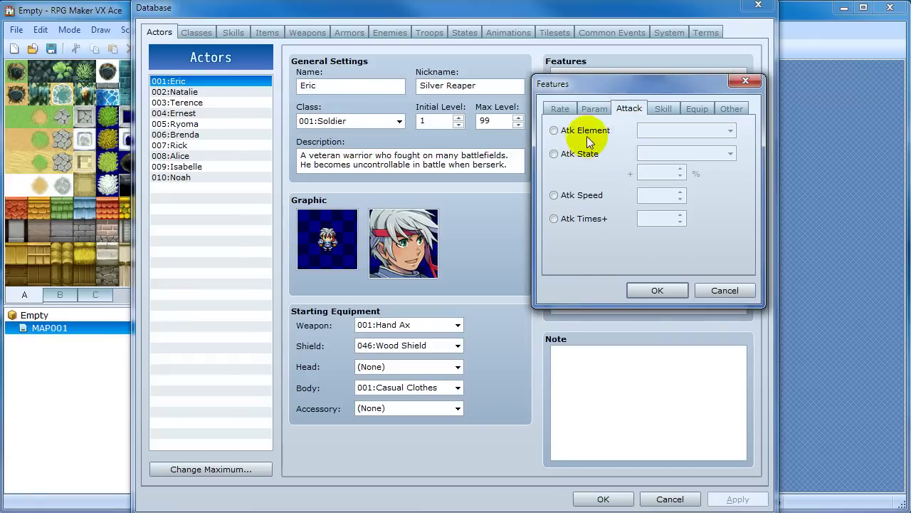
left_click(662, 109)
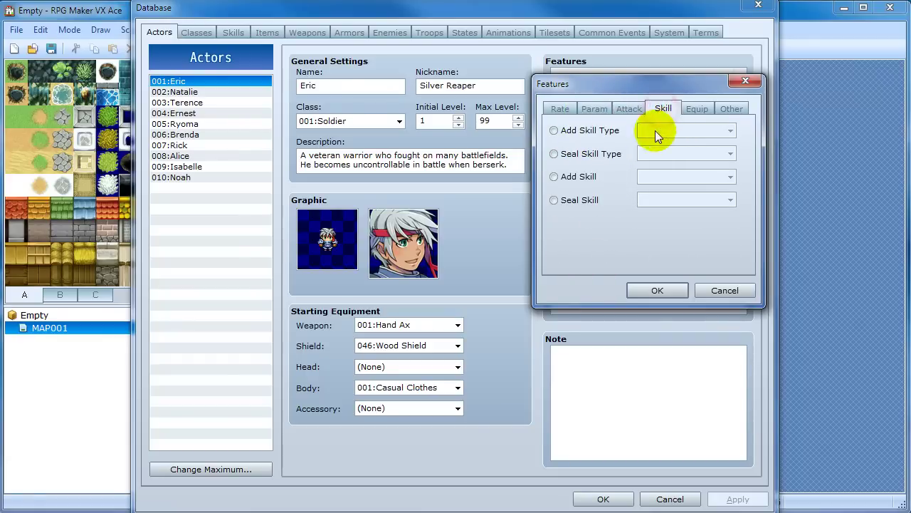
left_click(604, 132)
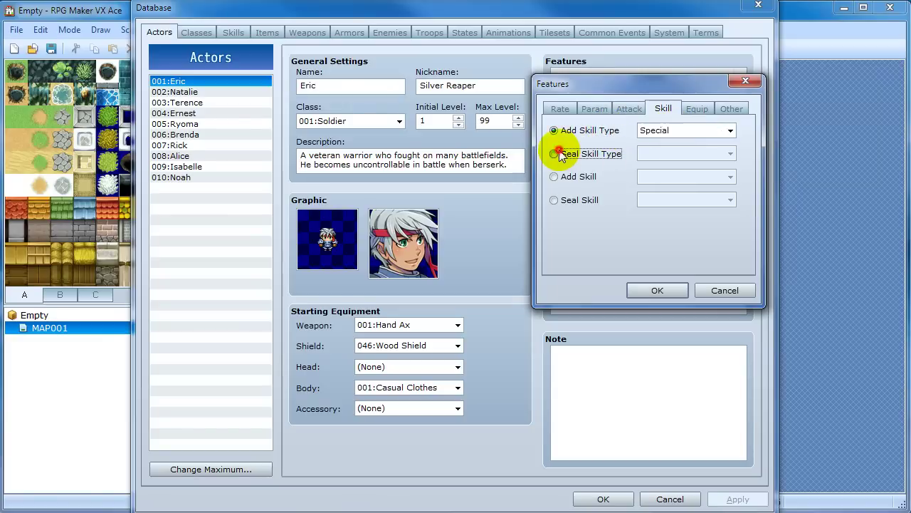
left_click(559, 153)
left_click(677, 153)
left_click(673, 152)
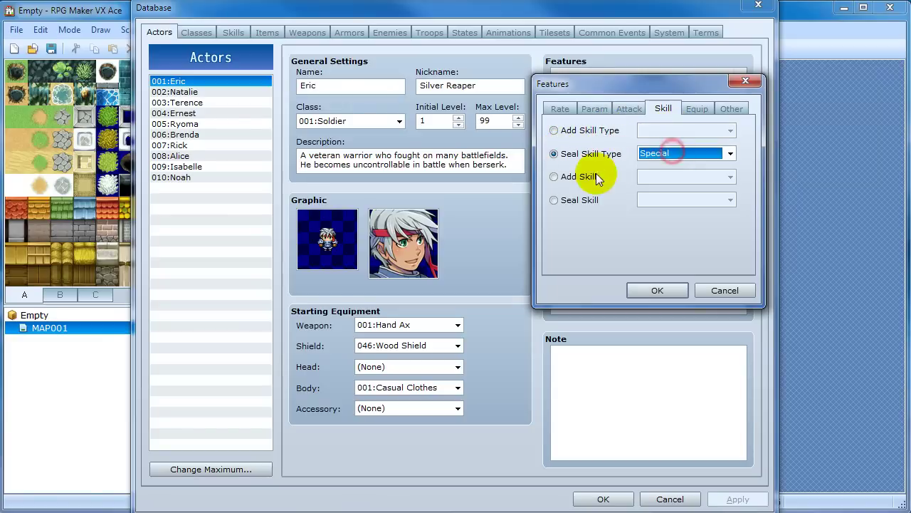
- Choose an equippable weapon type on the Equip tab, changing it from Sword to Axe
left_click(697, 108)
left_click(609, 134)
left_click(708, 131)
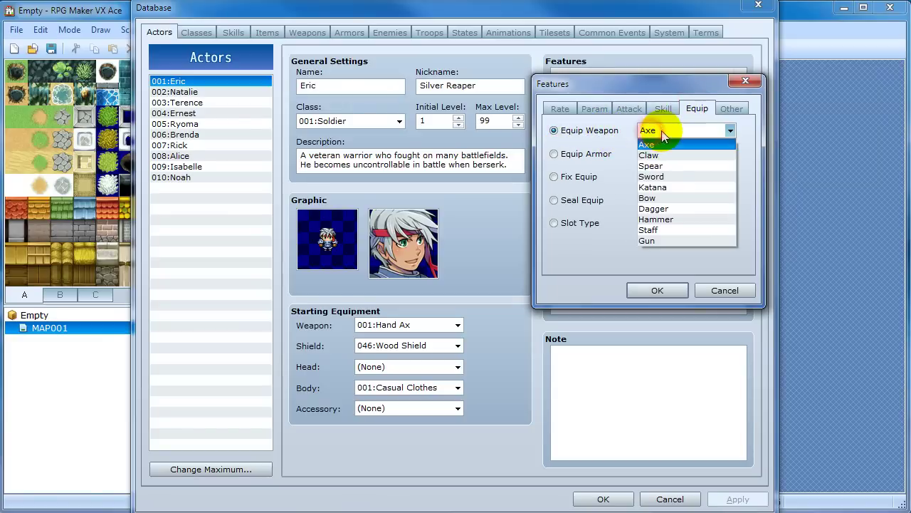
left_click(665, 174)
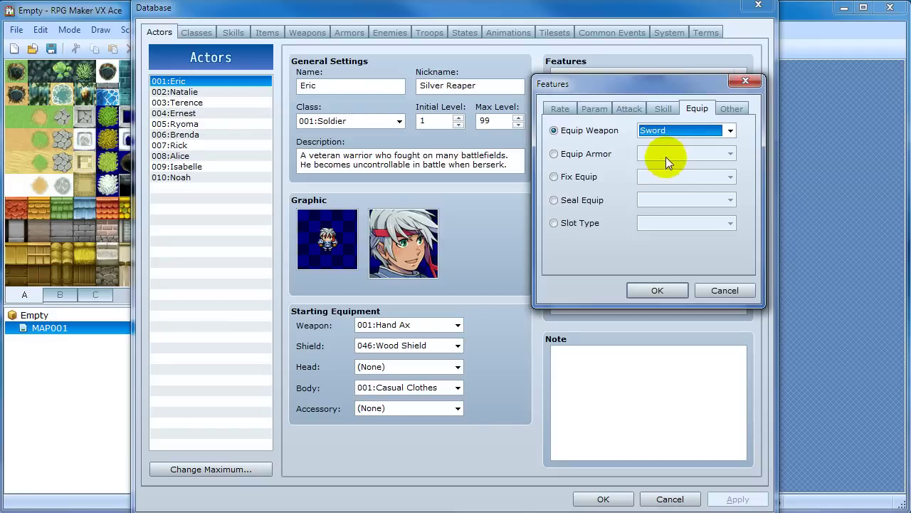
left_click(667, 133)
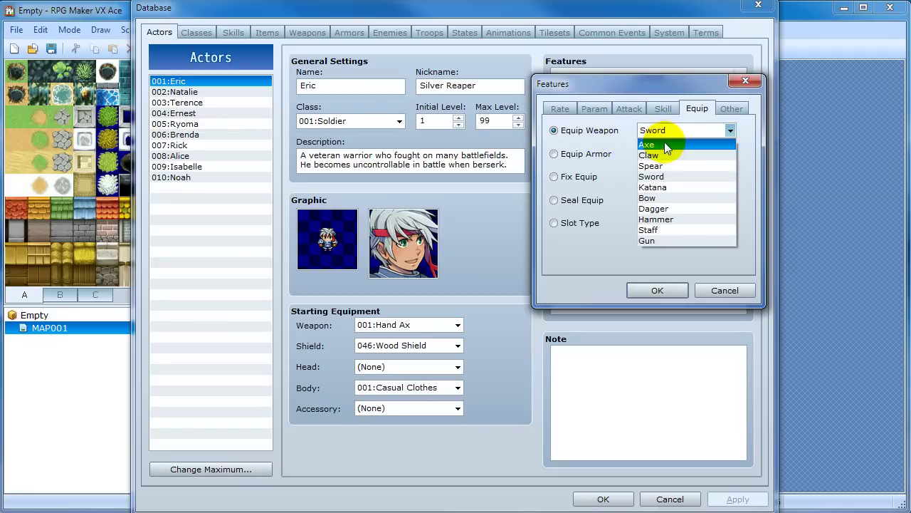
left_click(665, 141)
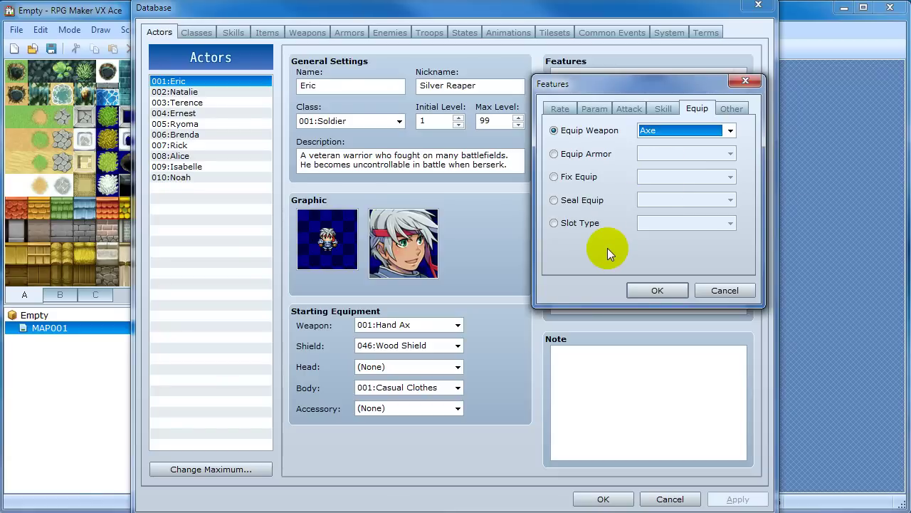
left_click(733, 109)
left_click(699, 110)
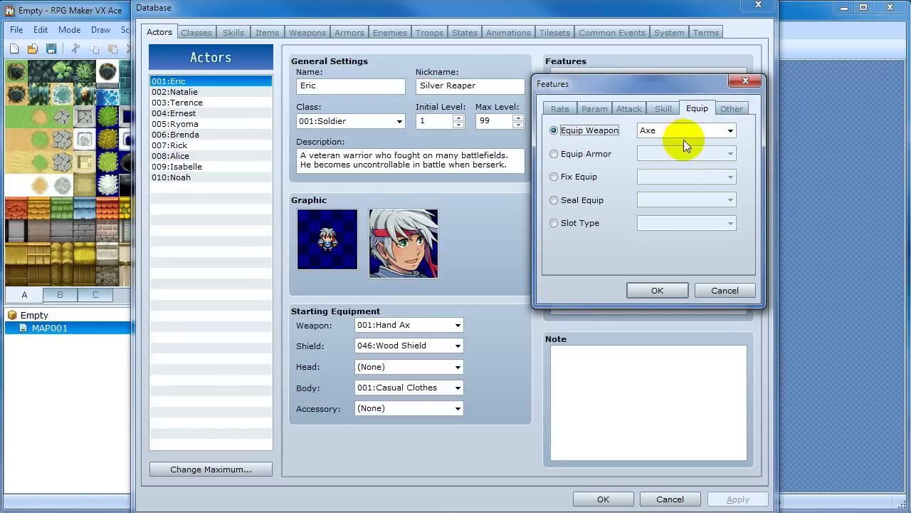
left_click(701, 130)
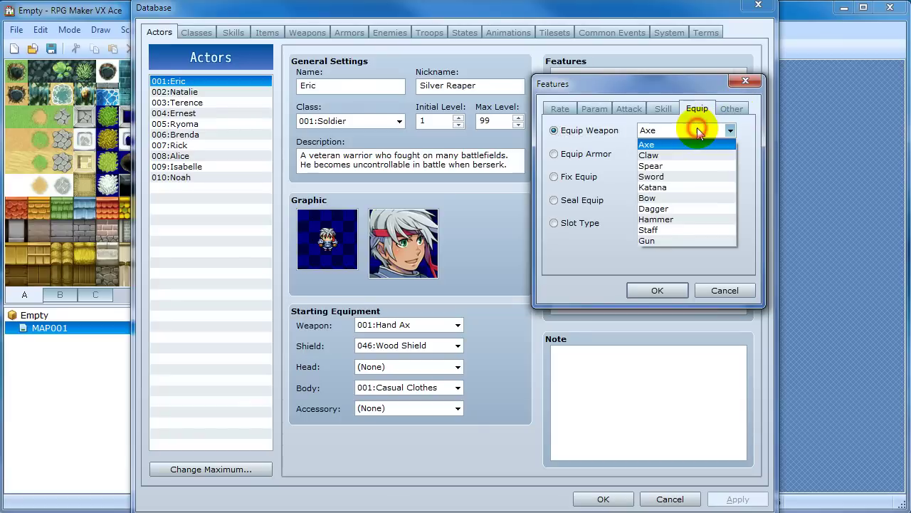
left_click(699, 132)
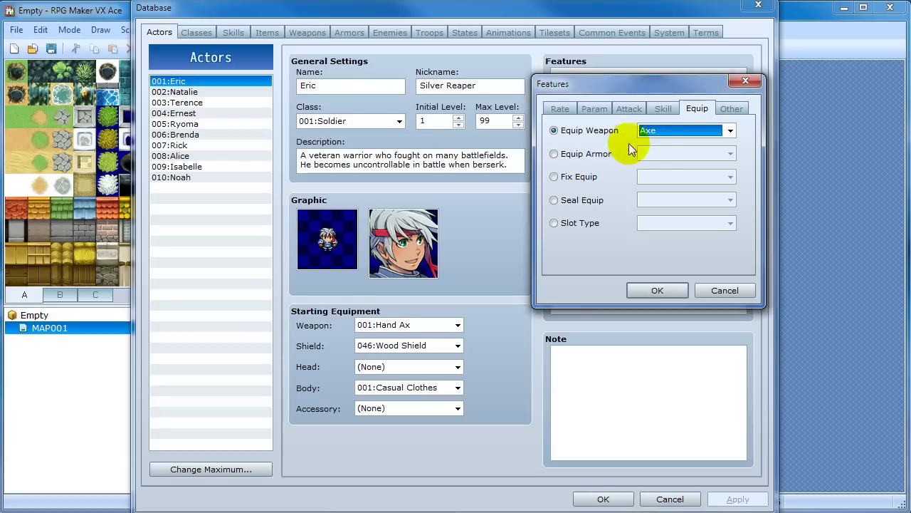
- Check the Dual Wield slot type and seal-equipment options, then close Features without adding anything
left_click(563, 222)
left_click(659, 223)
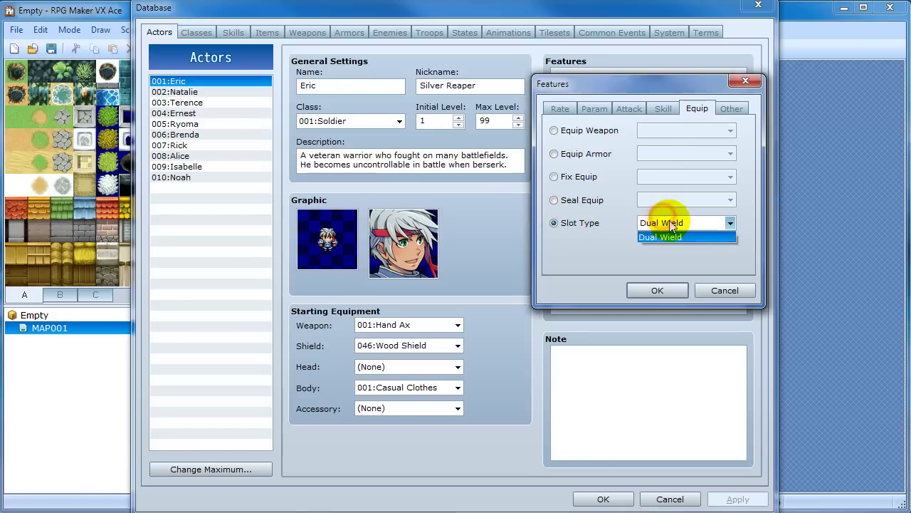
left_click(655, 223)
left_click(584, 202)
left_click(738, 107)
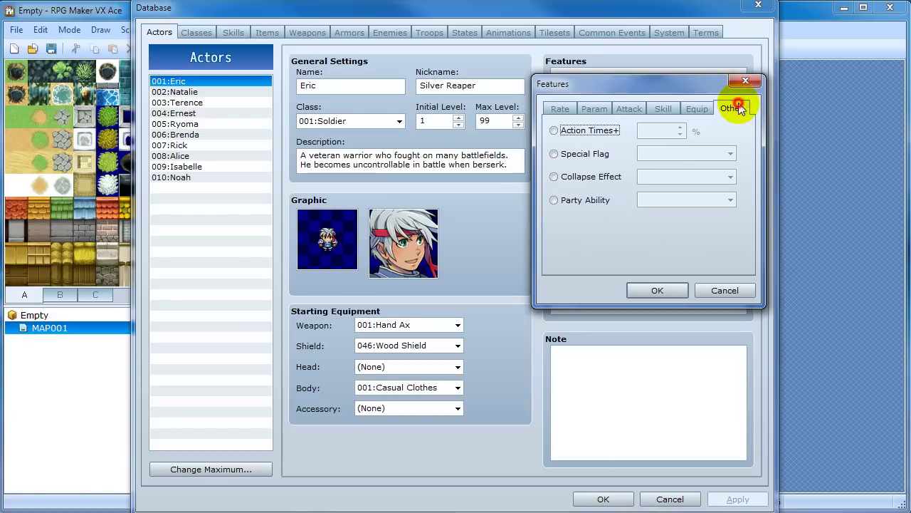
left_click(745, 82)
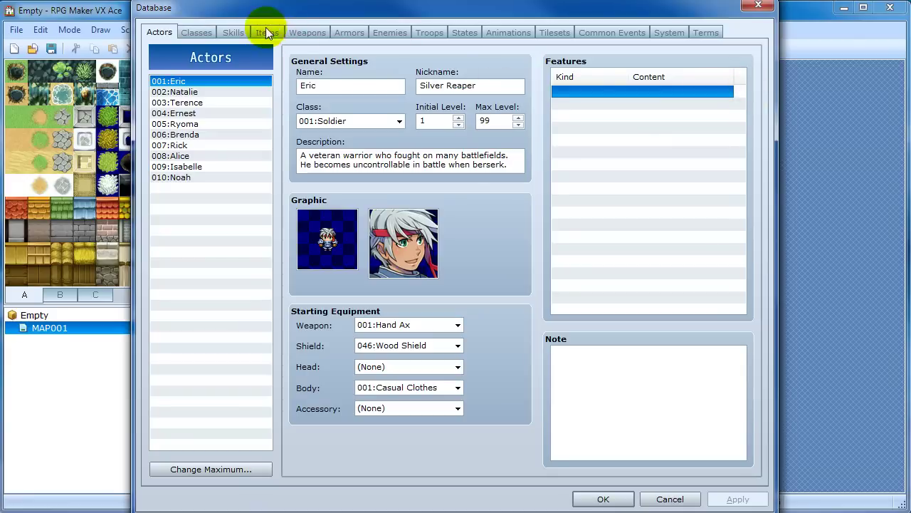
- View the Soldier class, then inspect the Dual Attack skill's damage formula
left_click(203, 32)
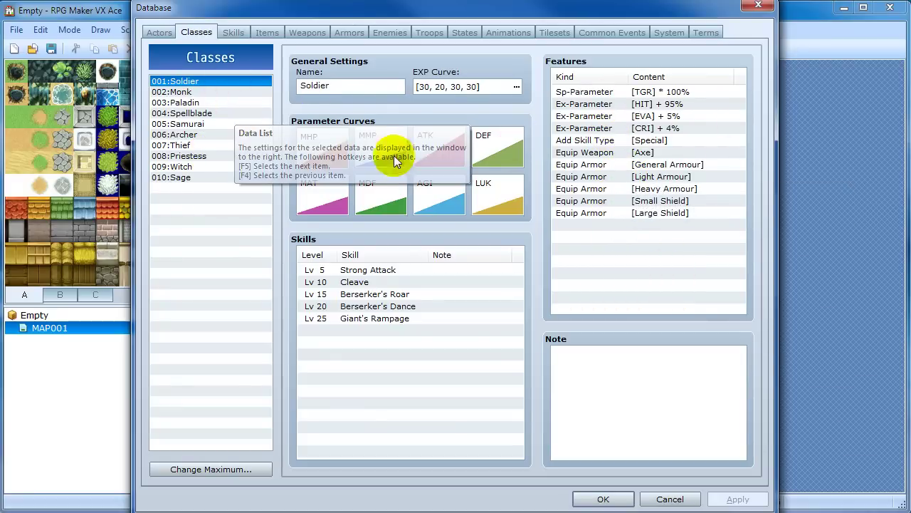
left_click(227, 32)
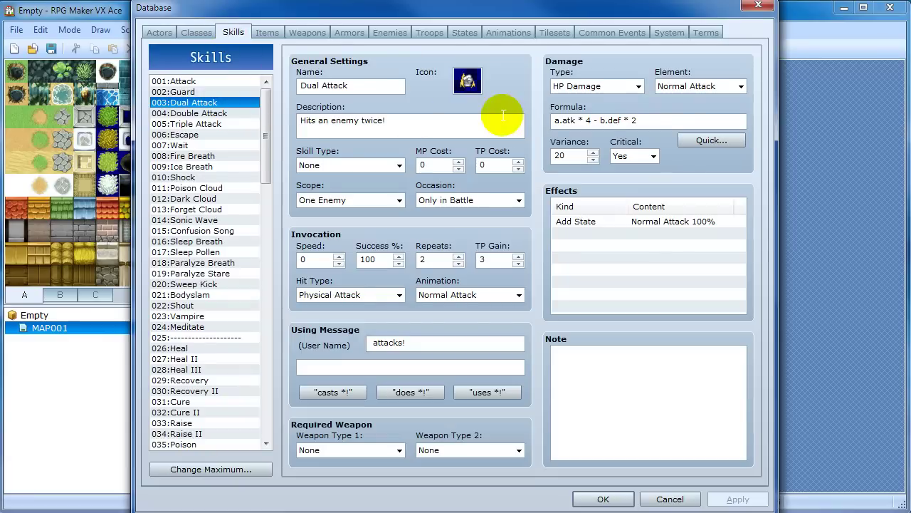
left_click_drag(556, 121, 704, 126)
left_click(673, 119)
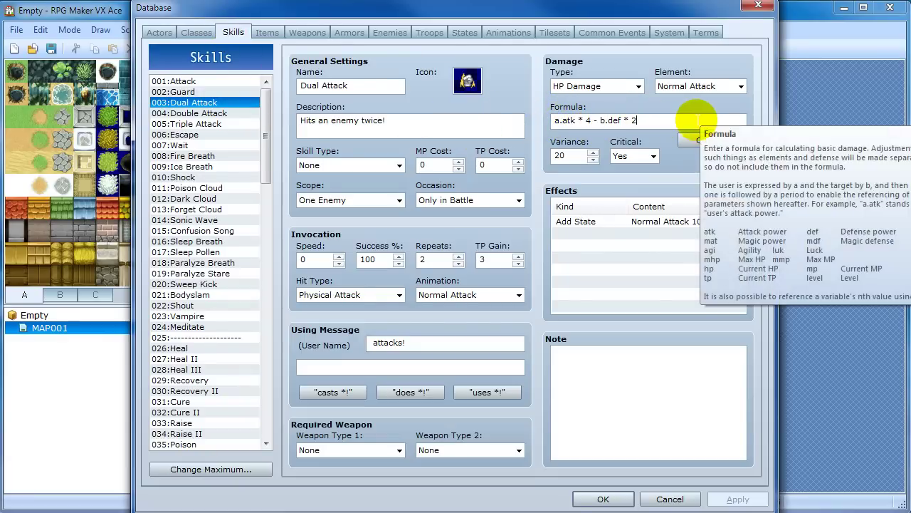
left_click(687, 120)
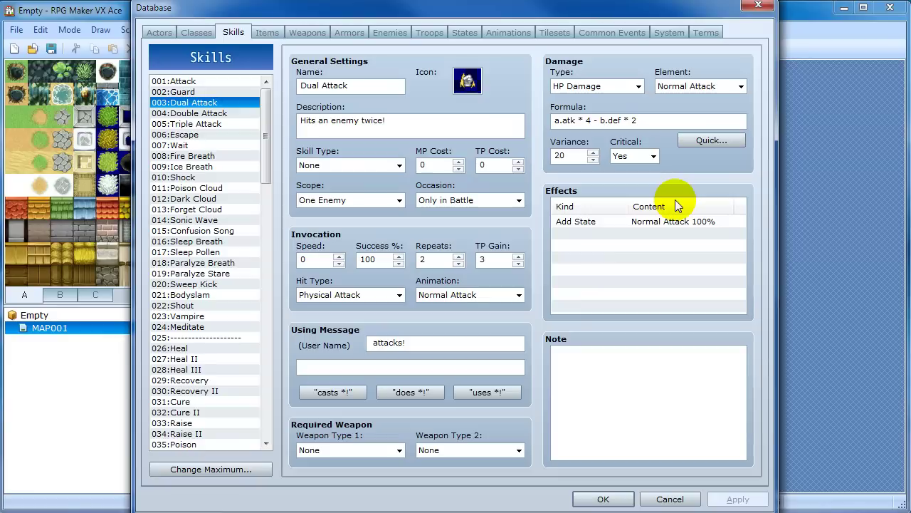
- Move from the Fire Breath skill down the list to 015: Confusion Song
mouse_move(559, 255)
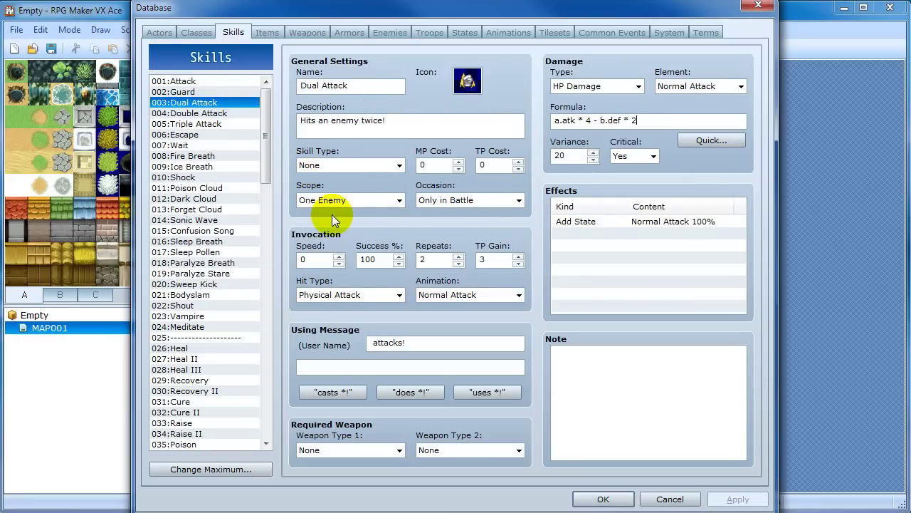
left_click(189, 134)
left_click_drag(193, 155, 208, 234)
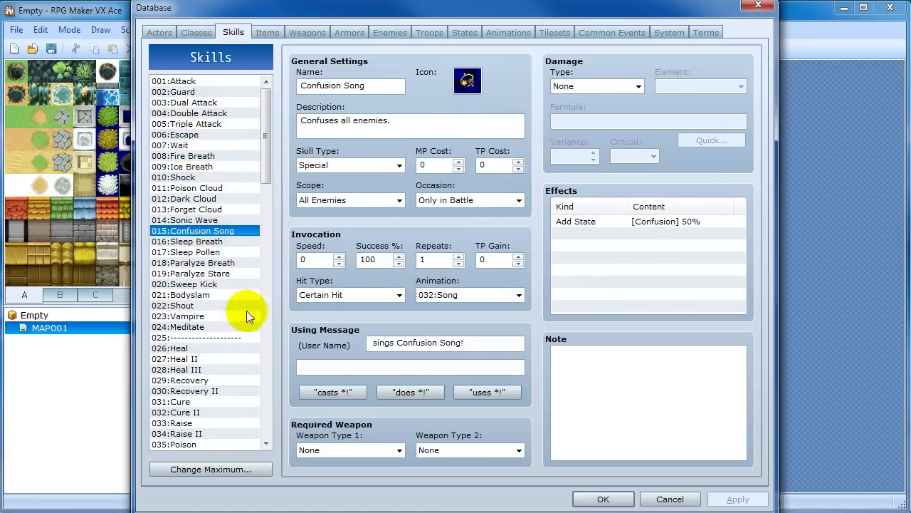
- Browse the Magic Water, Dispel Herb, Guard Up and Resist Up items
left_click(277, 34)
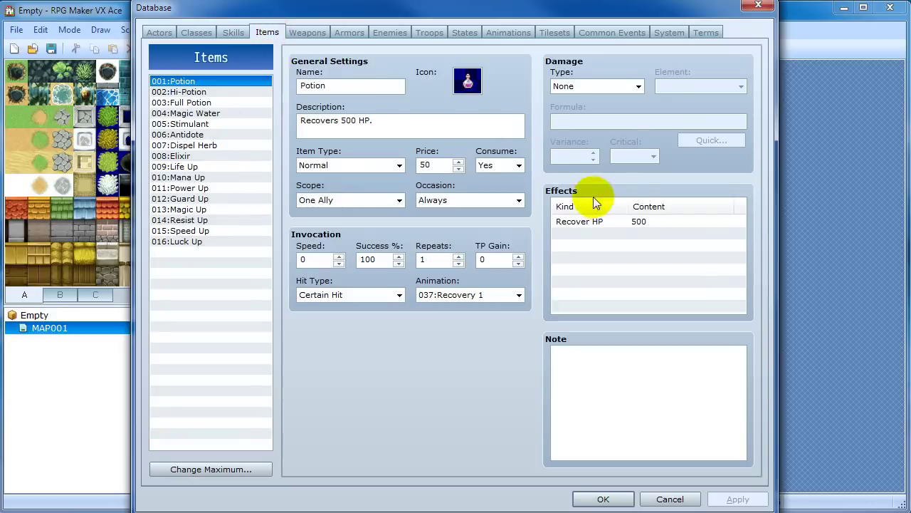
left_click(210, 114)
left_click(210, 145)
left_click(211, 199)
left_click(207, 220)
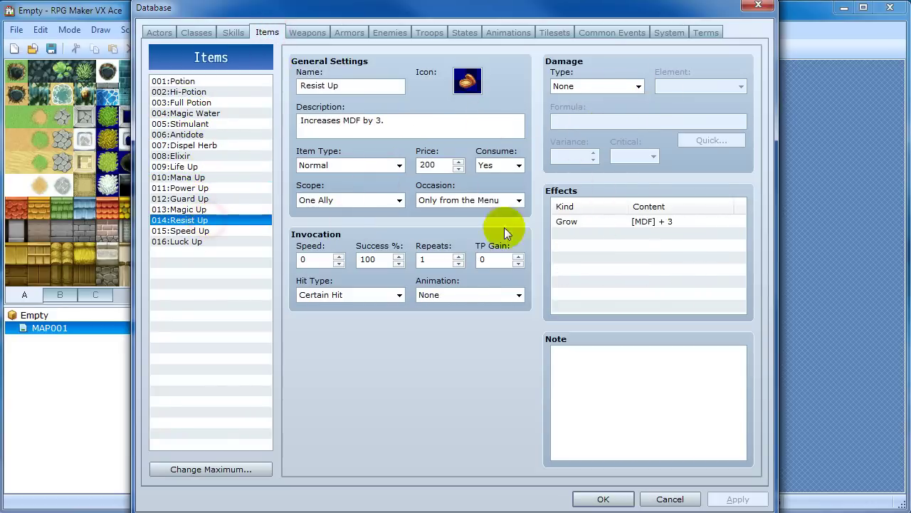
- Check weapons, cancel the icon picker for Odin's Necklace, and view the Round Shield and Mithril Cap armours
left_click(308, 32)
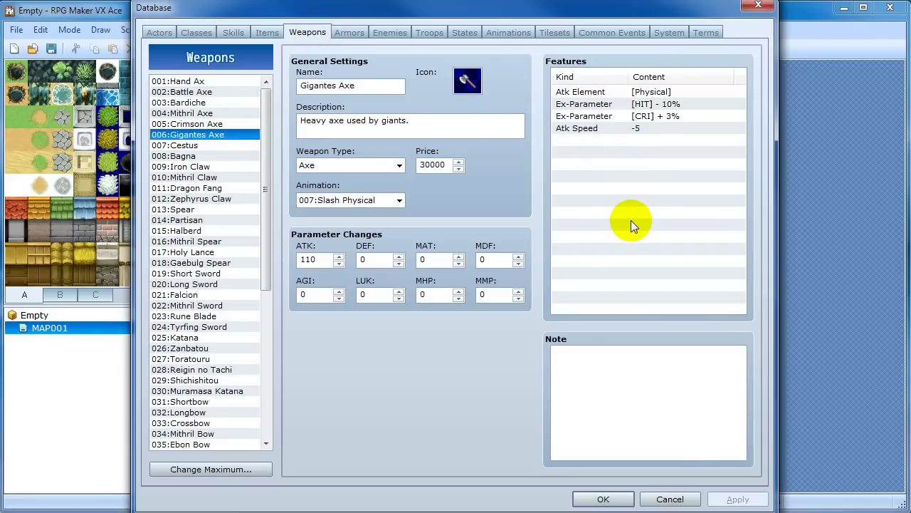
left_click(346, 34)
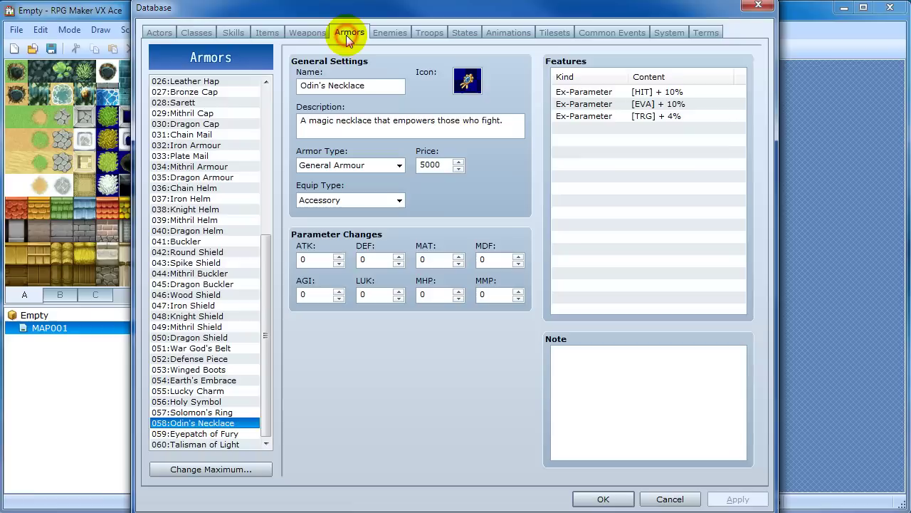
double_click(467, 81)
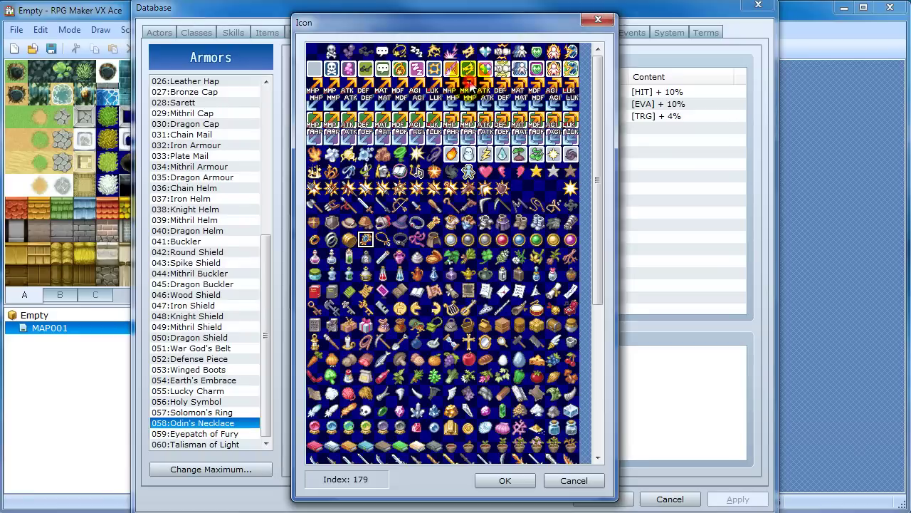
left_click_drag(599, 95, 607, 74)
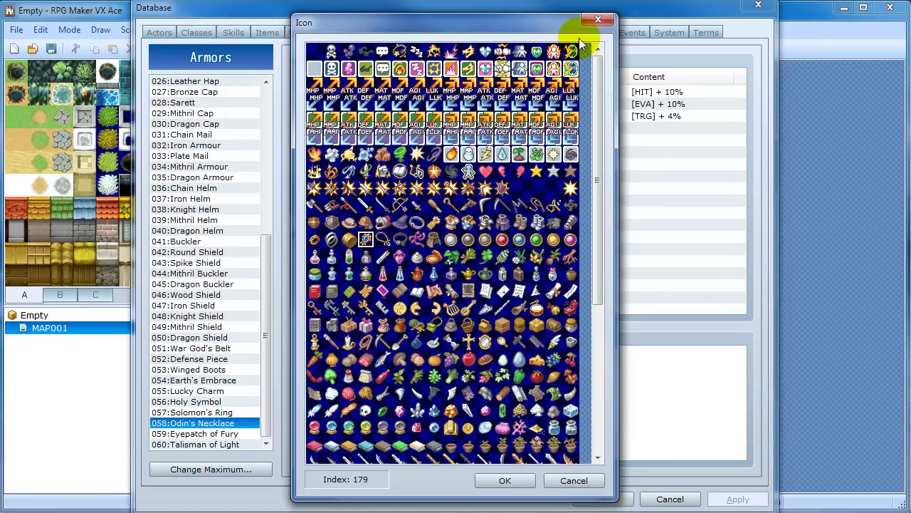
left_click(598, 21)
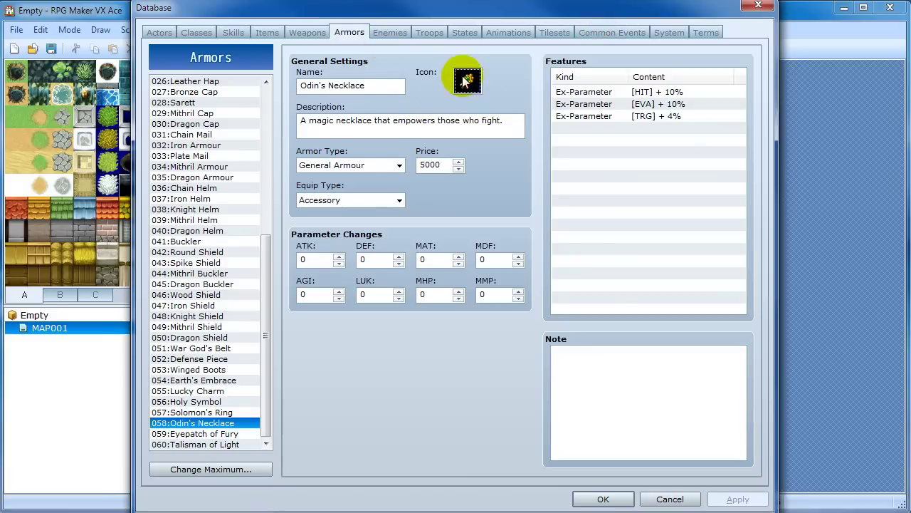
left_click(208, 252)
left_click(196, 113)
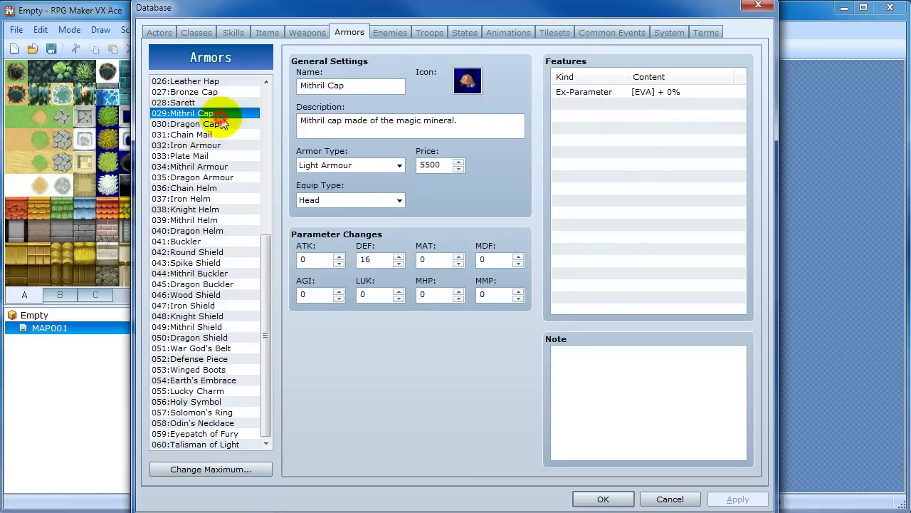
left_click(390, 32)
- Preview the Ghost's alternative battlers: Firespirit, Fanatic, Evilgod, Delf_f, Darklord, Cleric, Chimera, Captain
double_click(349, 136)
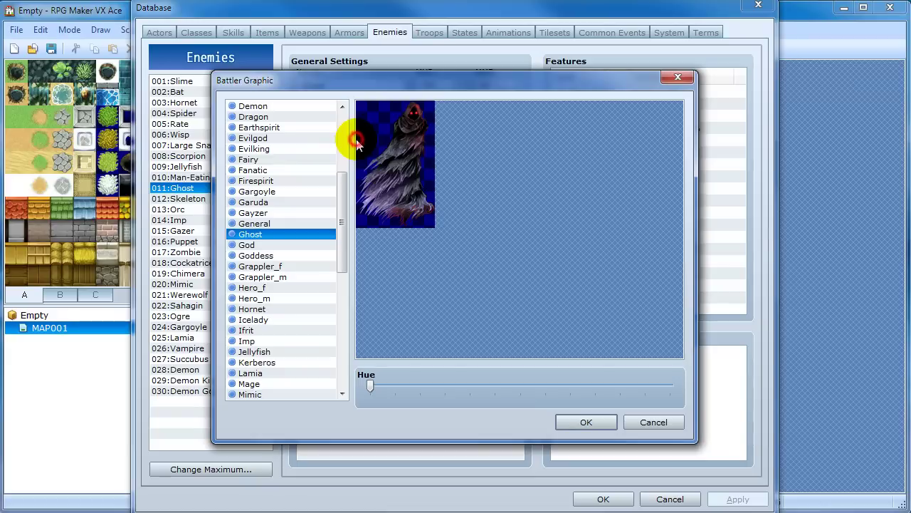
left_click(294, 181)
left_click(293, 170)
left_click(292, 138)
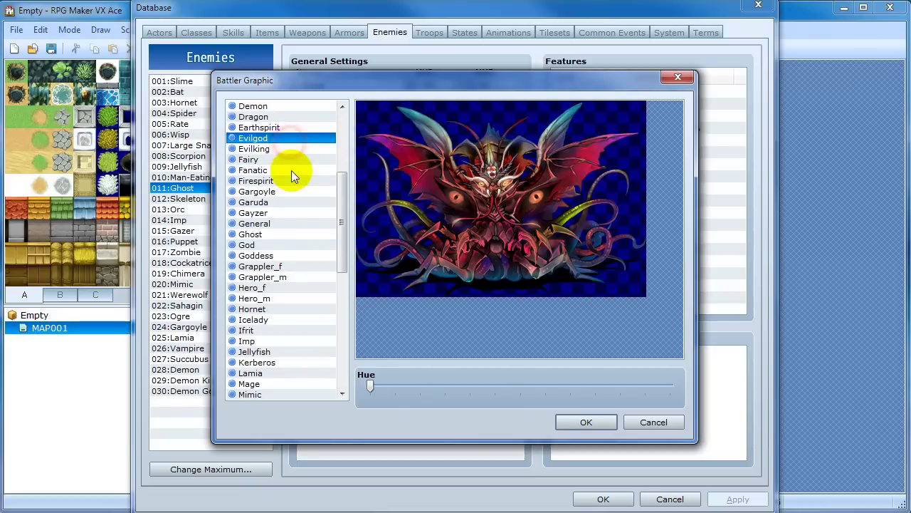
scroll(256, 184, "up", 3)
left_click(255, 181)
left_click(260, 160)
left_click(264, 138)
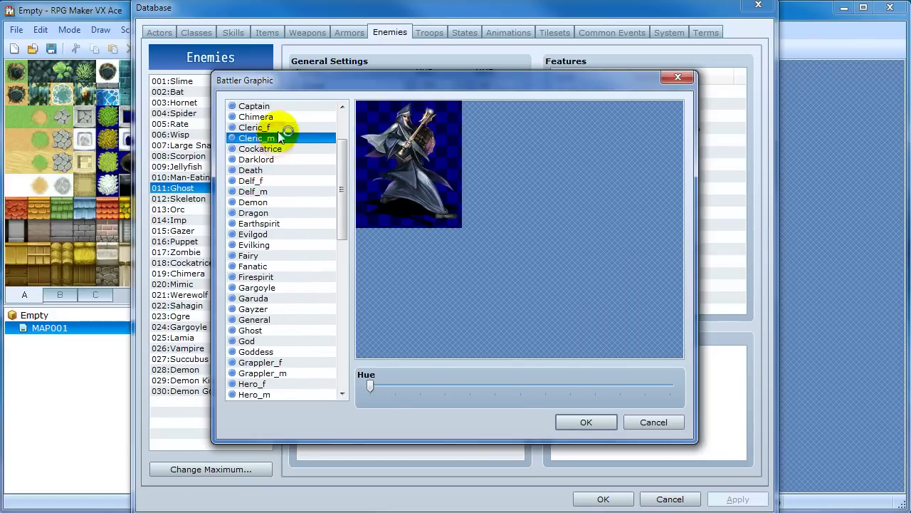
left_click(278, 127)
left_click(279, 117)
left_click(280, 106)
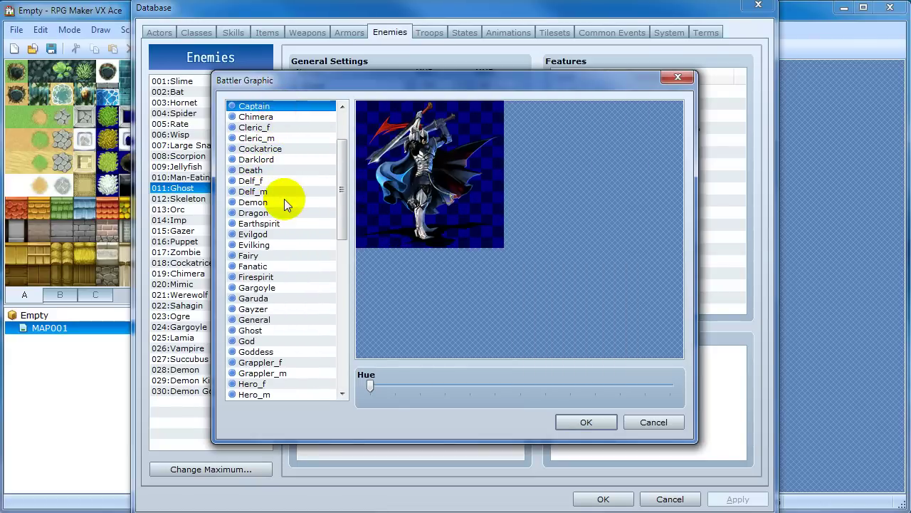
left_click(283, 267)
- Preview Jellyfish and Paladin battlers, cancel to keep the Ghost, view Troops, and close the Database
scroll(284, 274, "down", 5)
left_click(287, 287)
left_click(291, 372)
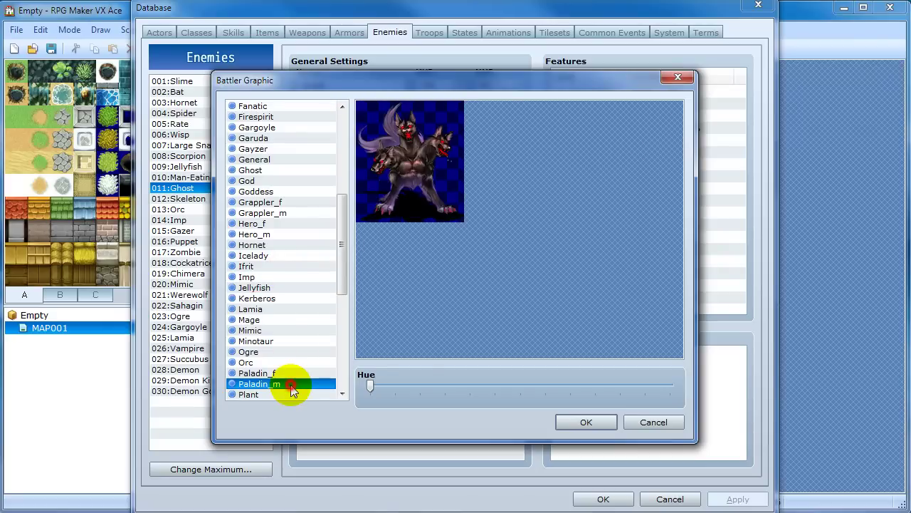
left_click(291, 383)
scroll(295, 340, "down", 4)
left_click(648, 423)
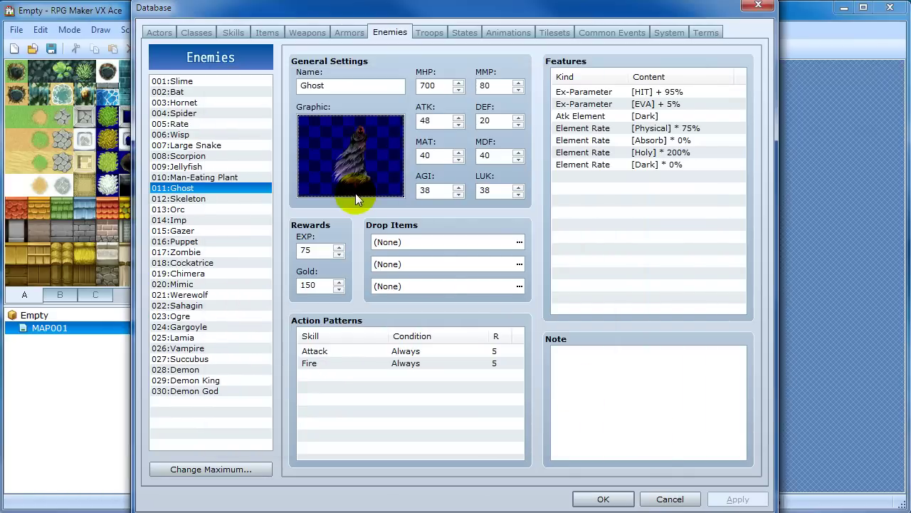
left_click(430, 33)
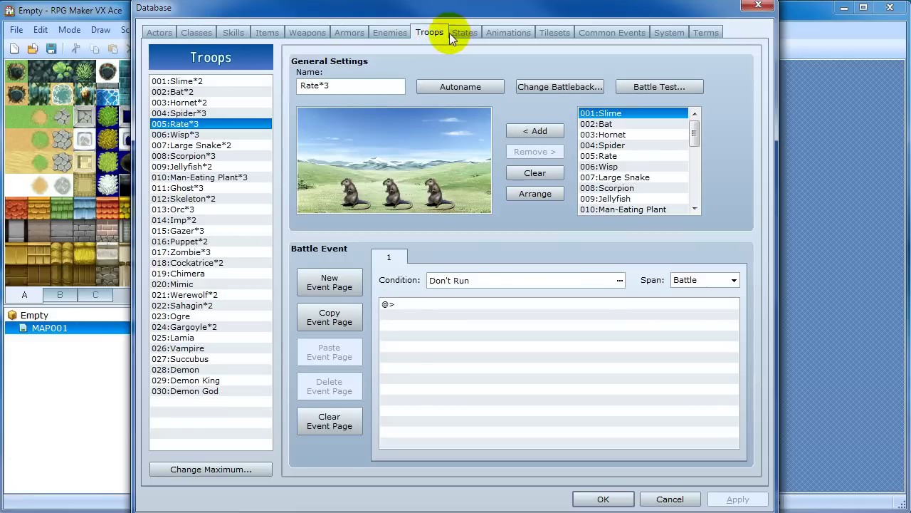
left_click(760, 6)
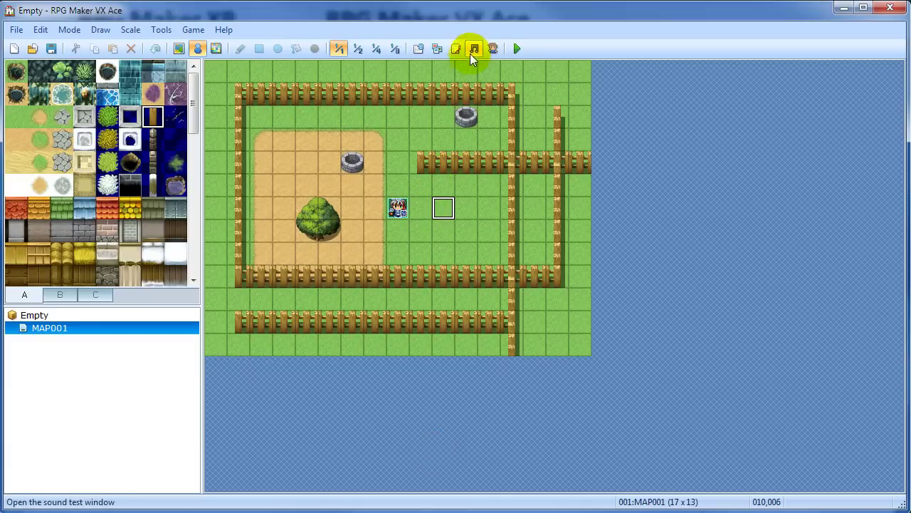
left_click(492, 48)
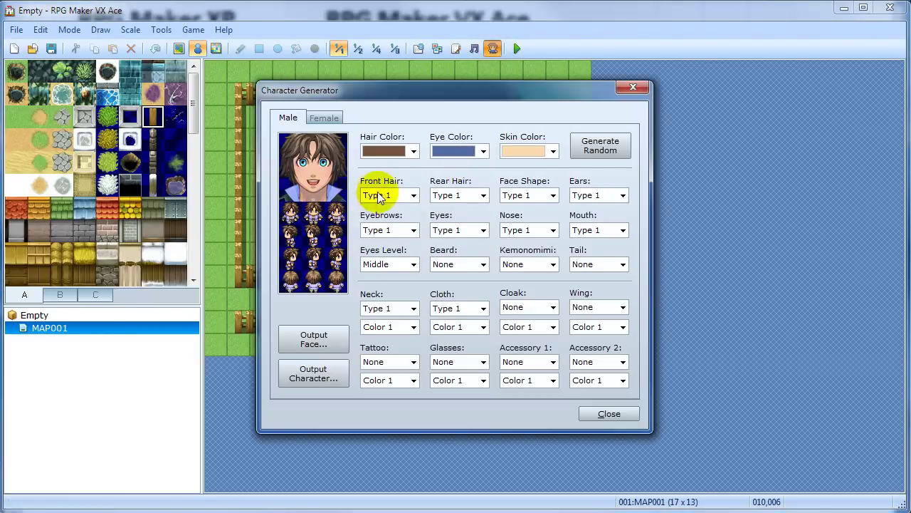
left_click(385, 194)
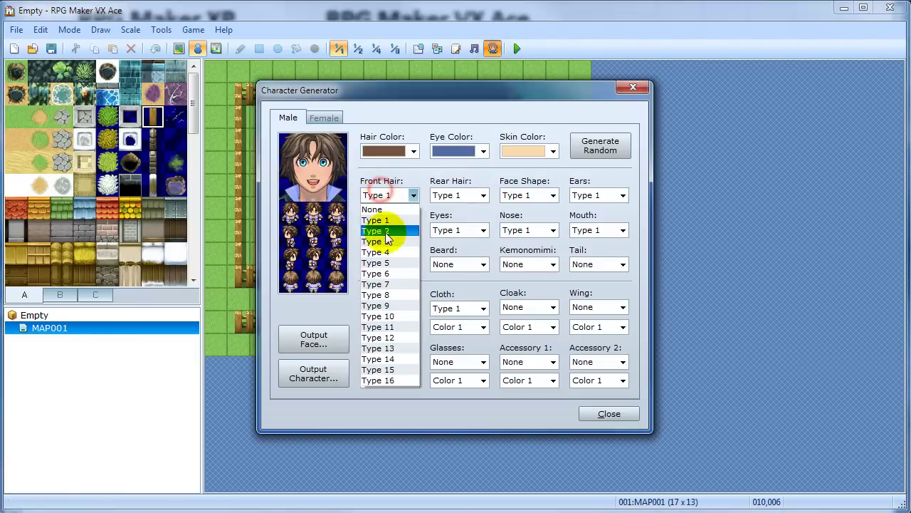
left_click(385, 241)
left_click(399, 308)
left_click(387, 393)
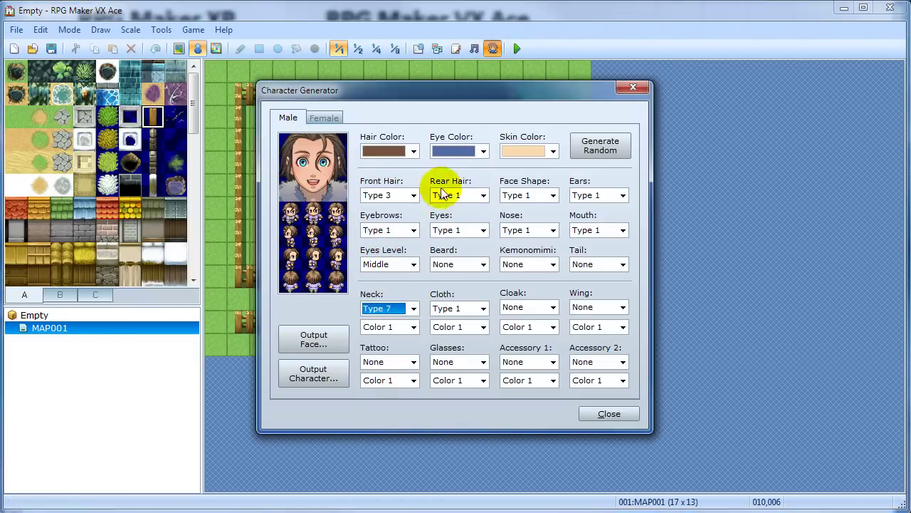
left_click(459, 194)
left_click(459, 250)
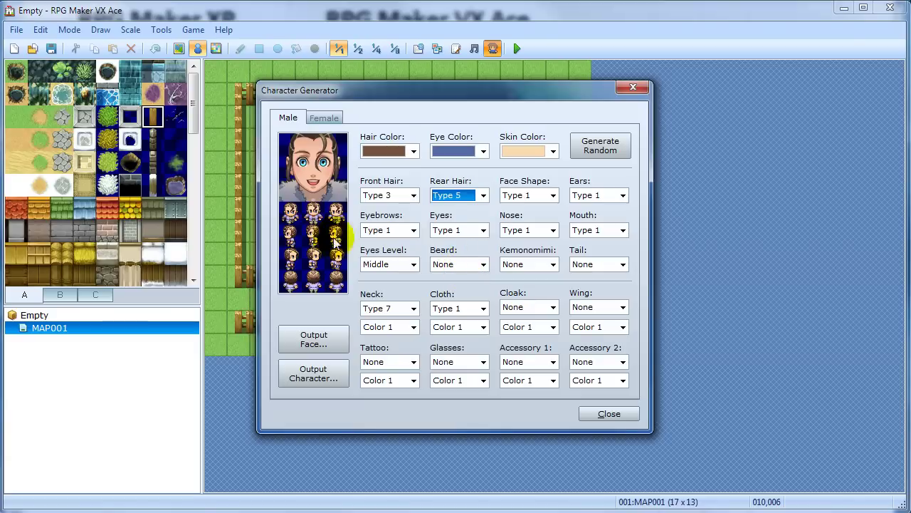
left_click(587, 151)
left_click(585, 157)
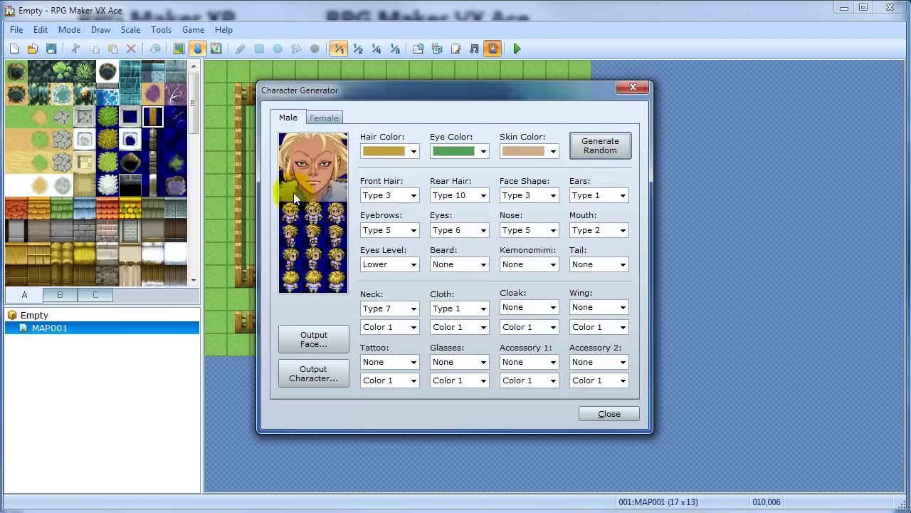
left_click(601, 145)
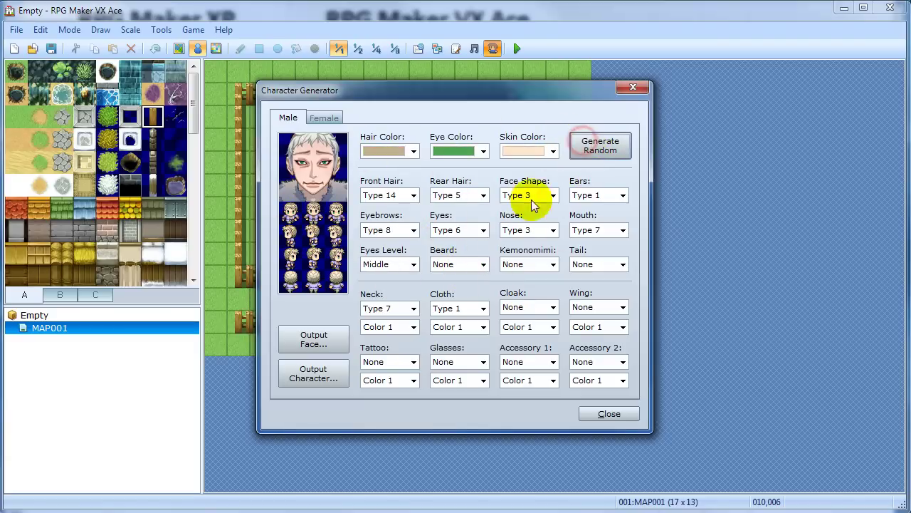
left_click(321, 118)
left_click(633, 88)
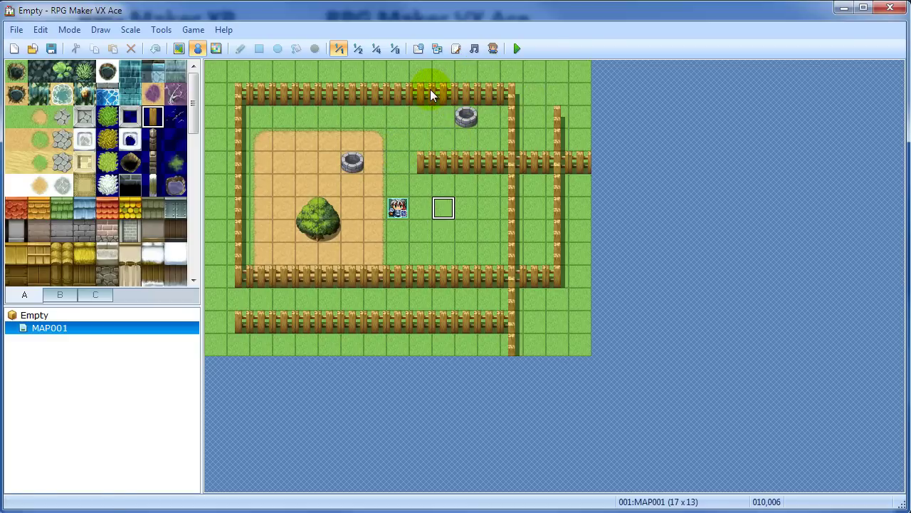
left_click(475, 48)
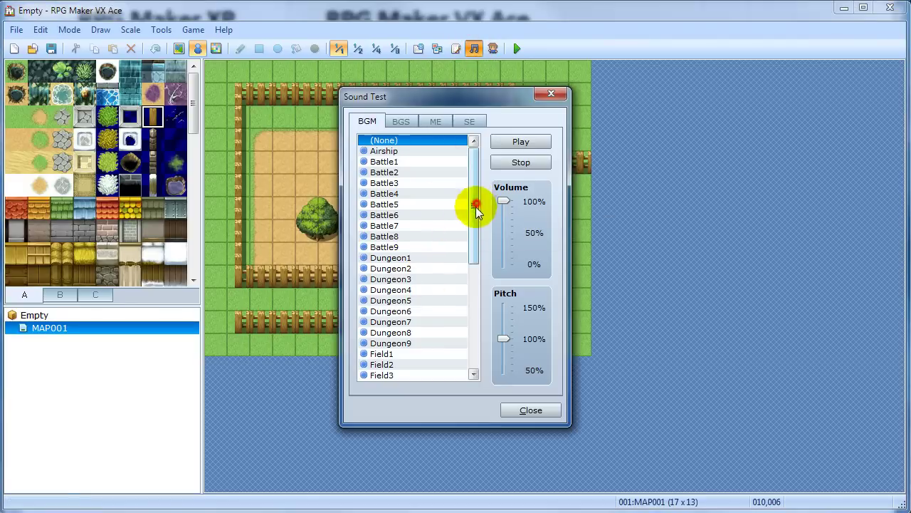
left_click_drag(476, 210, 474, 275)
left_click(416, 258)
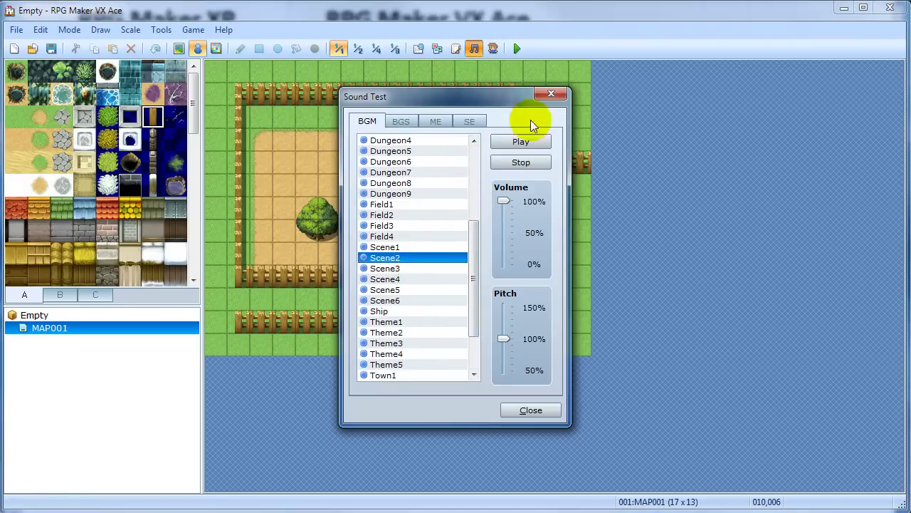
left_click(530, 142)
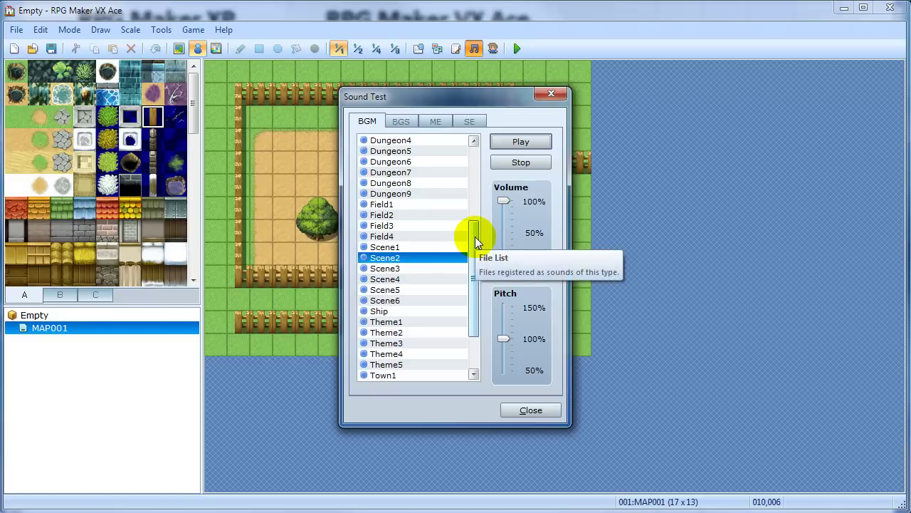
left_click_drag(469, 242, 428, 281)
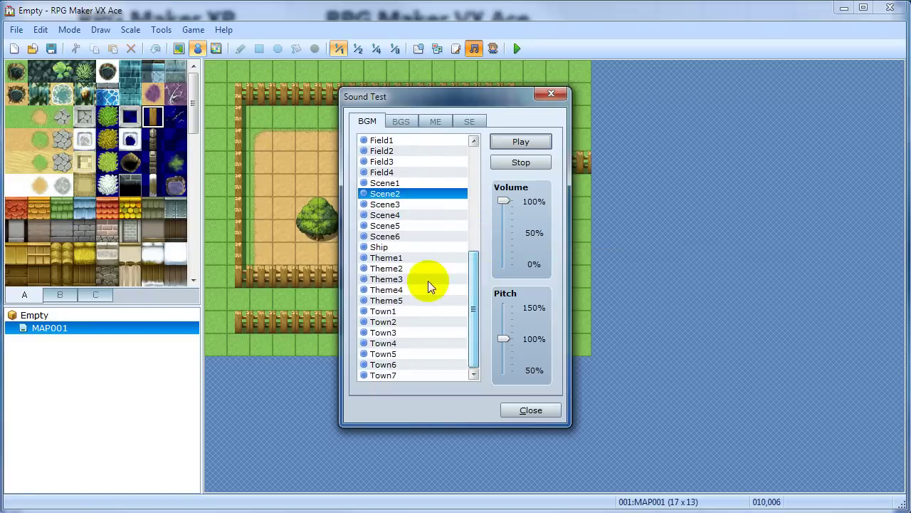
left_click(411, 271)
left_click(504, 144)
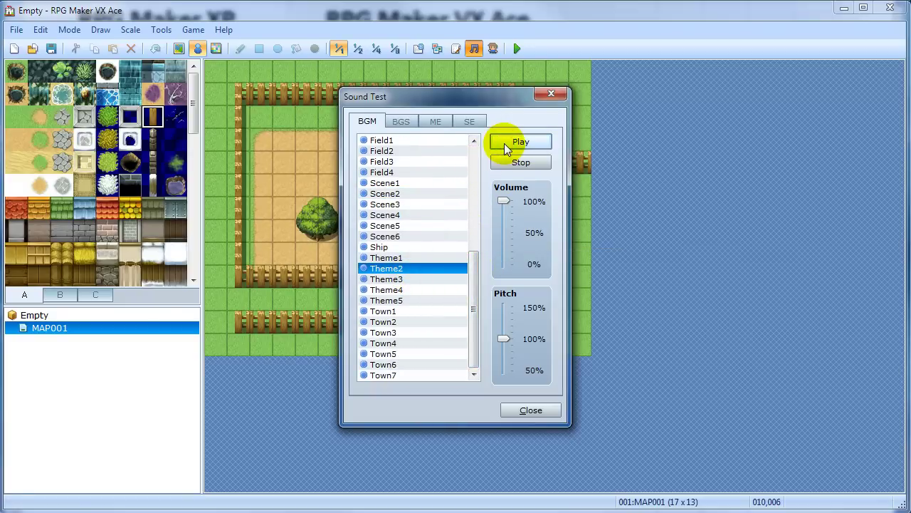
left_click(431, 279)
left_click(523, 142)
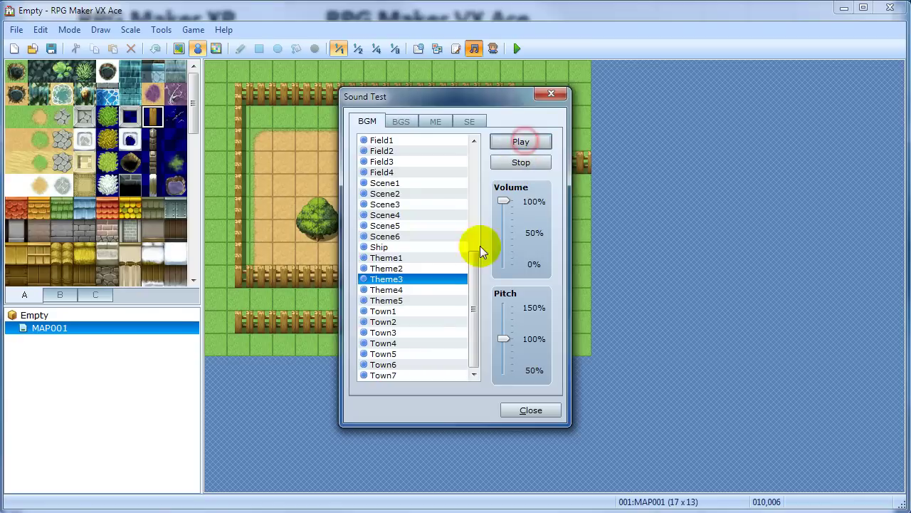
left_click(427, 289)
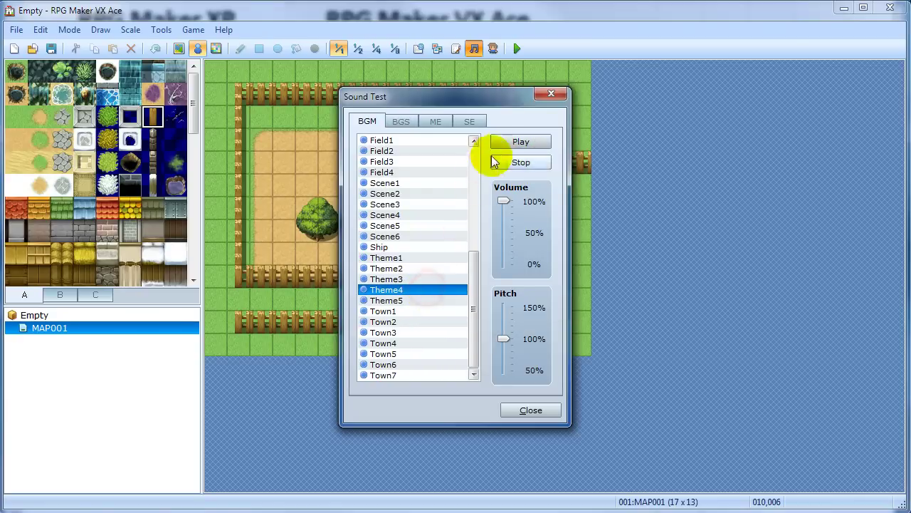
left_click(502, 143)
left_click(446, 299)
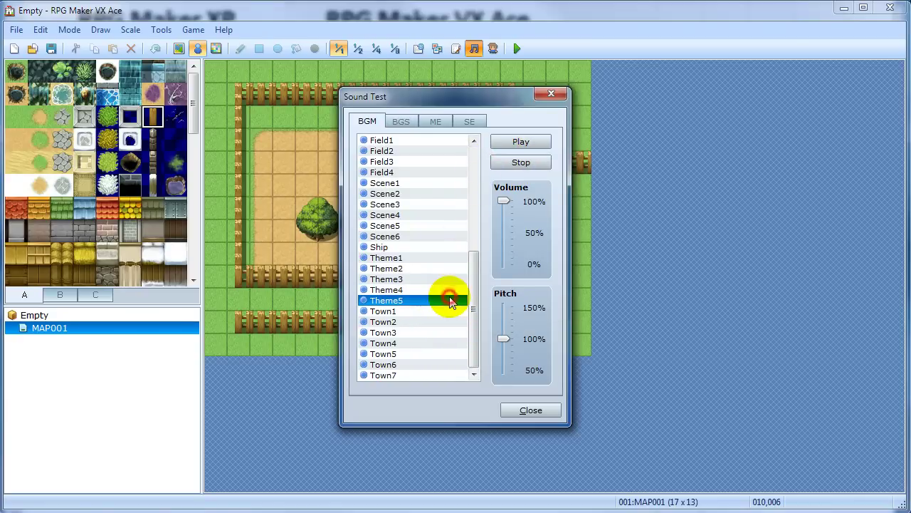
left_click(515, 142)
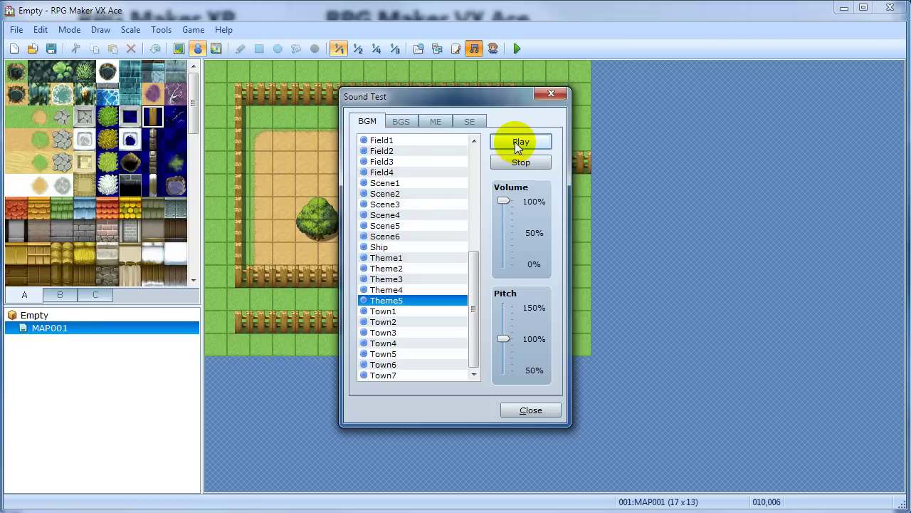
left_click(550, 96)
left_click(474, 49)
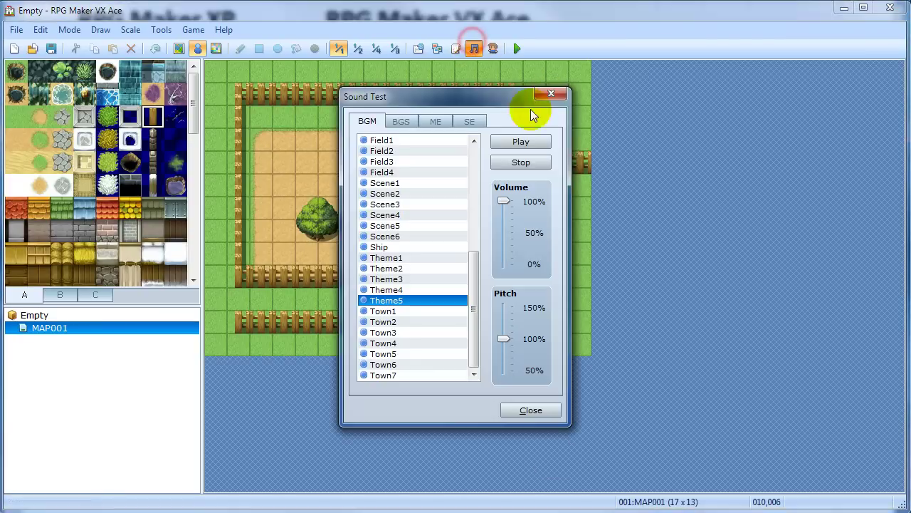
left_click(521, 162)
left_click(550, 97)
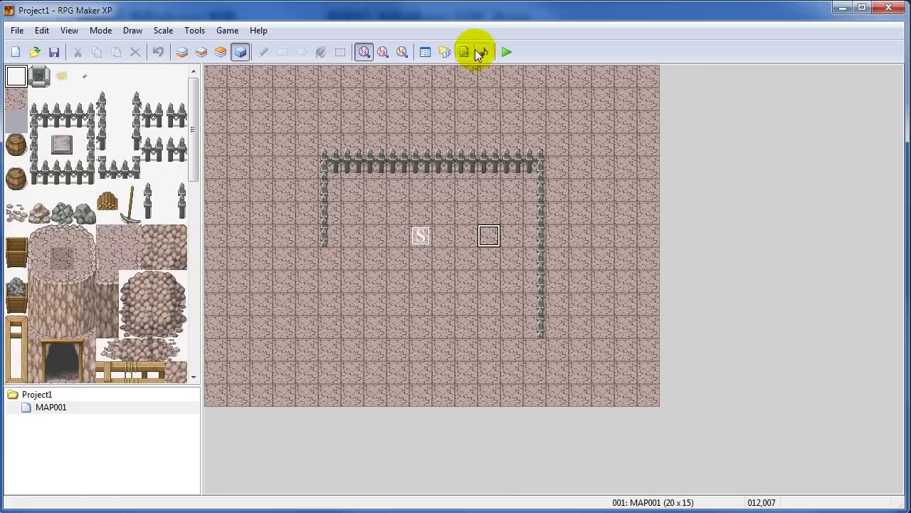
- In XP's Sound Test, play the 012-Theme01, 013-Theme02 and 014-Theme03 BGM tracks
left_click(484, 51)
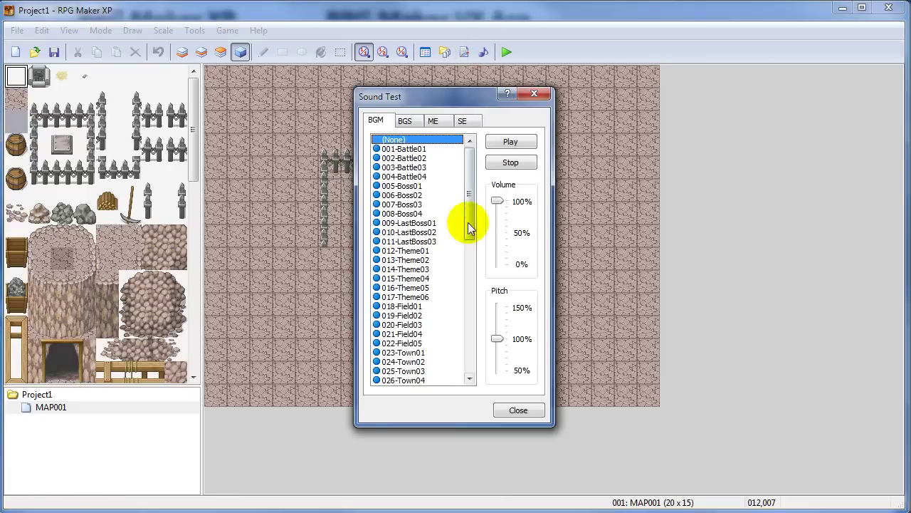
left_click(435, 159)
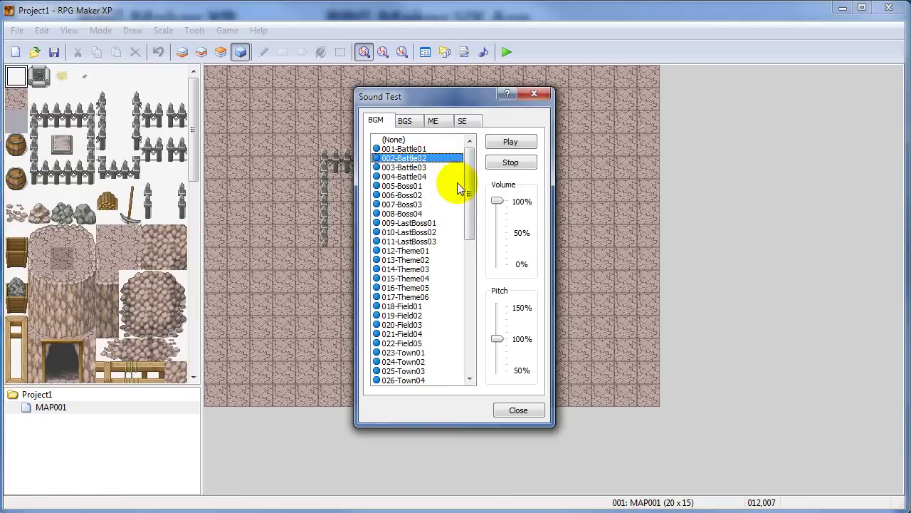
left_click(434, 251)
left_click(490, 144)
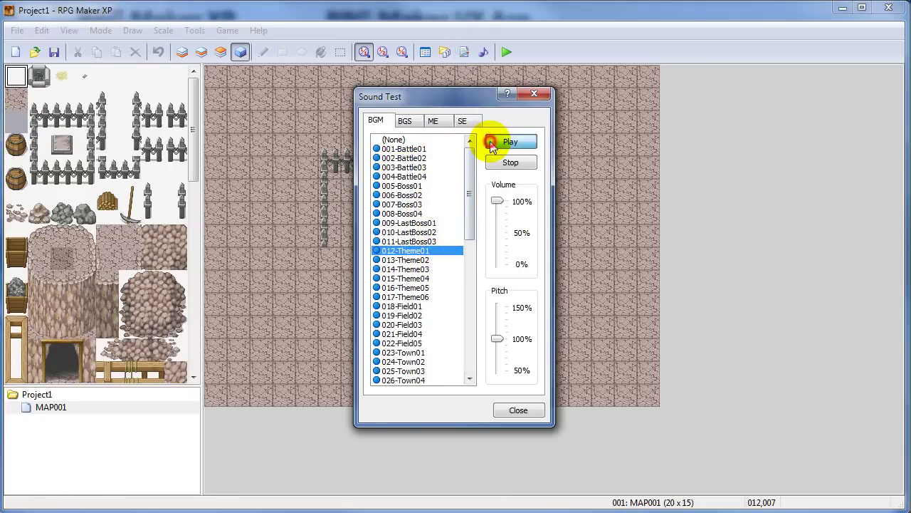
left_click(443, 260)
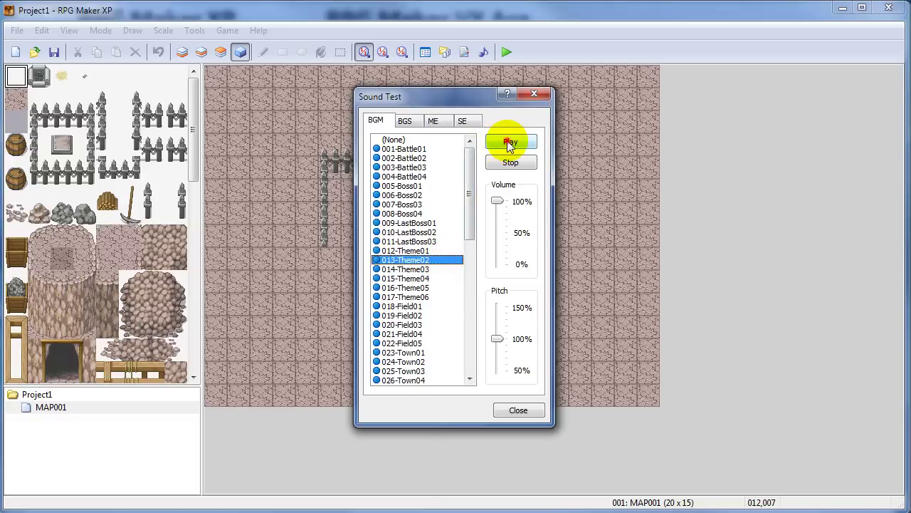
left_click(507, 142)
left_click(440, 270)
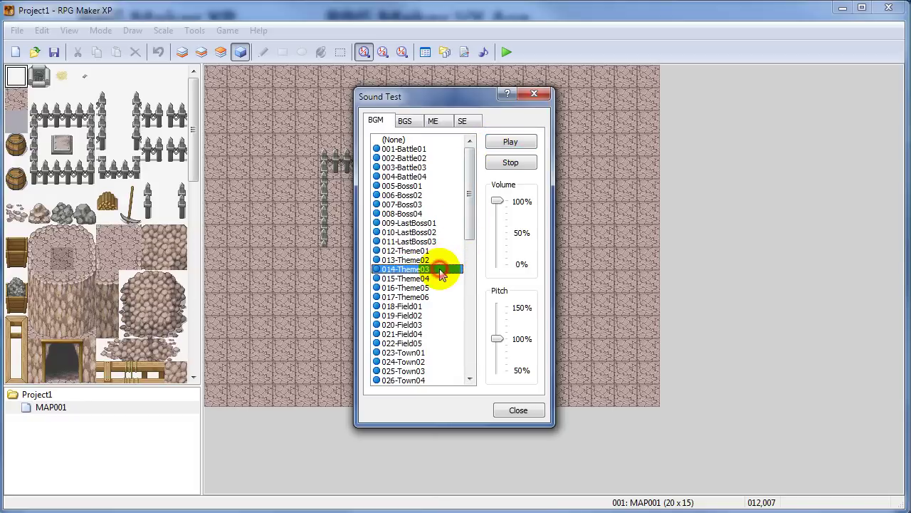
left_click(509, 142)
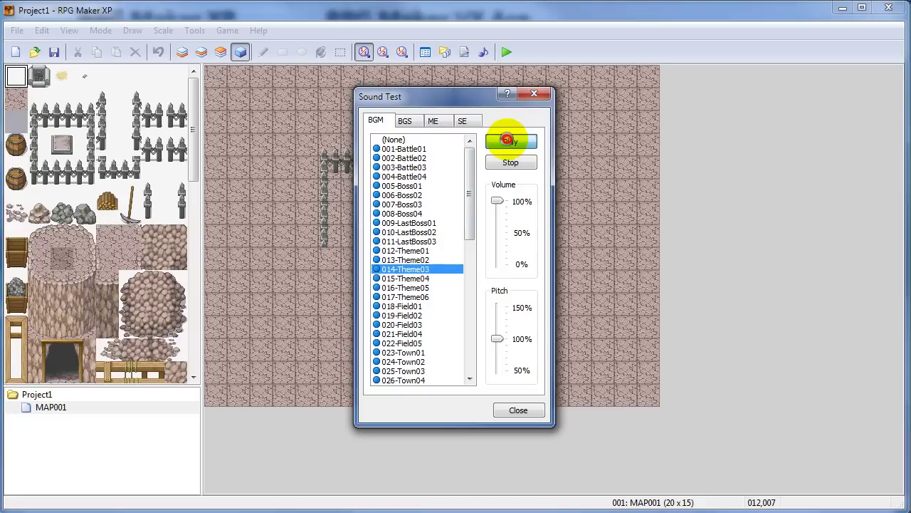
- Play 015-Theme04, 016-Theme05 and 020-Field03, then stop the music and close Sound Test
left_click(427, 279)
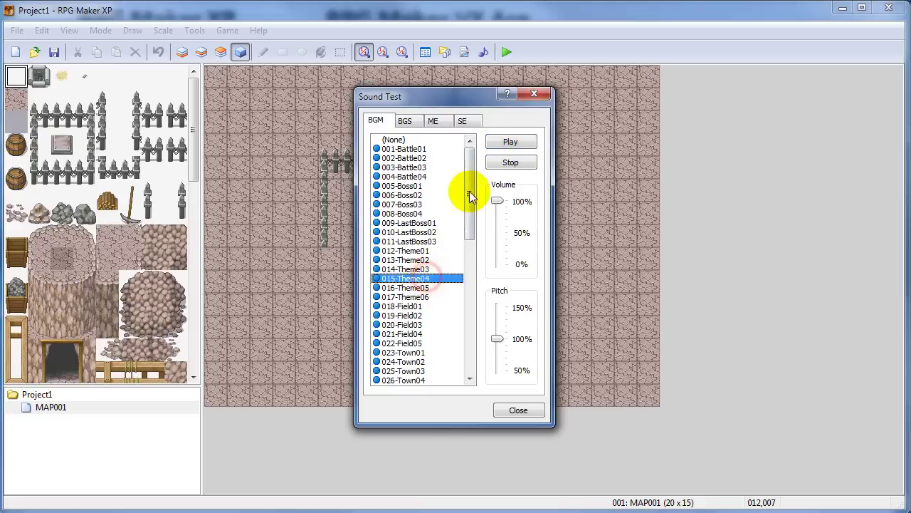
left_click(498, 141)
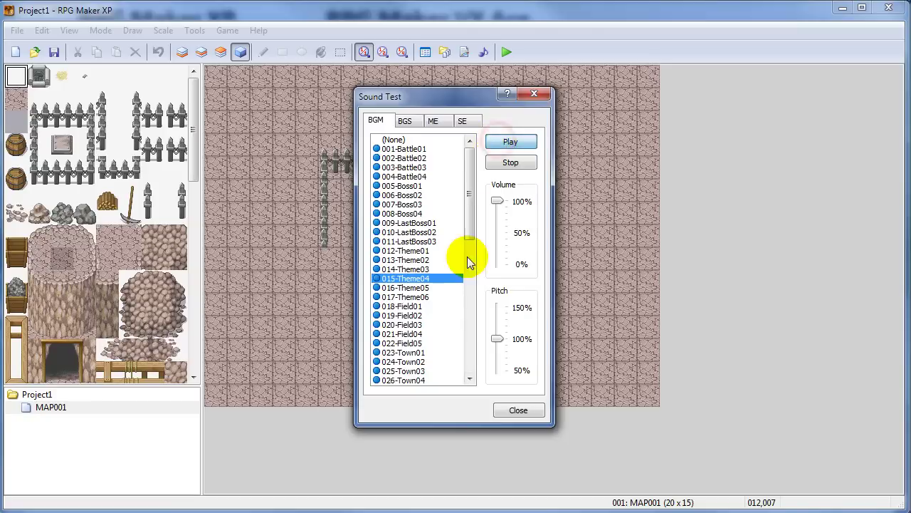
left_click(433, 288)
left_click(506, 143)
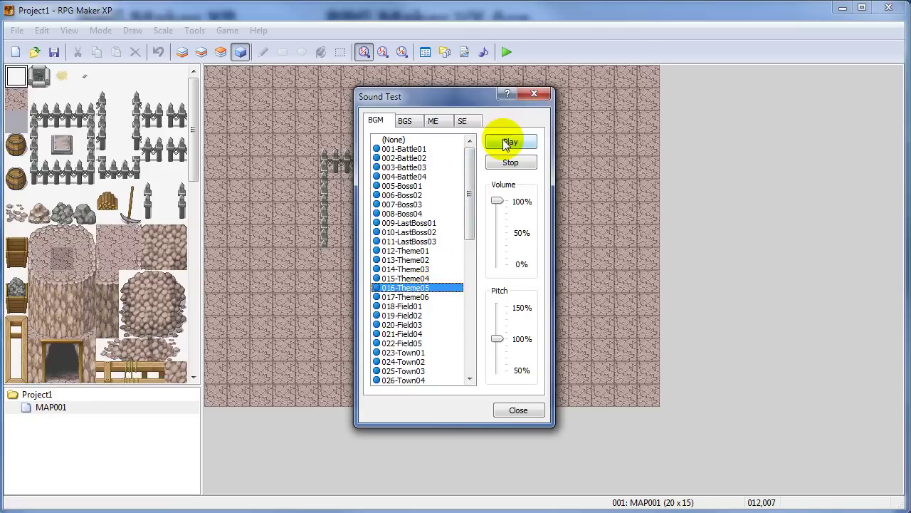
left_click(426, 316)
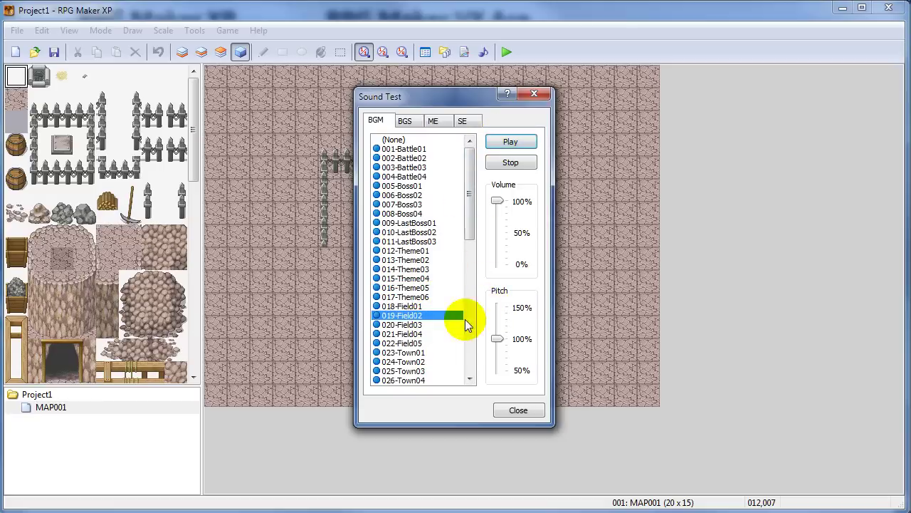
left_click(435, 325)
left_click(510, 142)
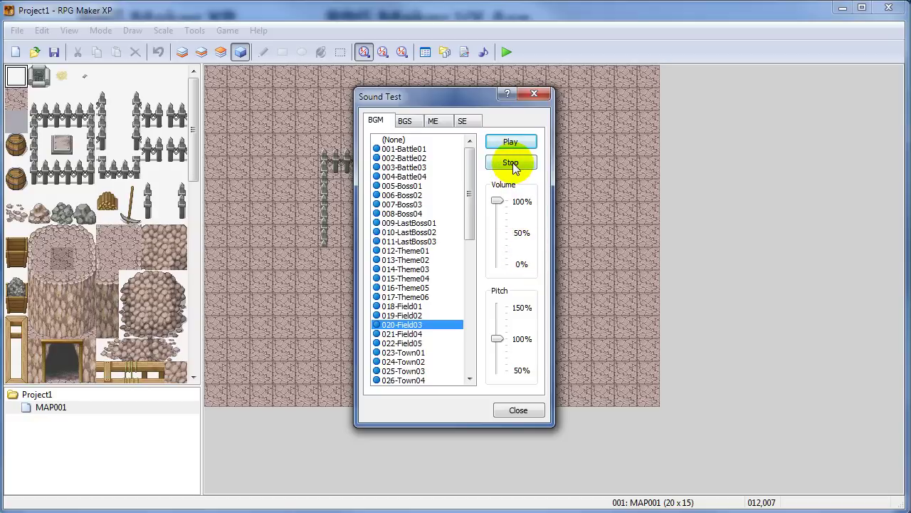
left_click(511, 163)
left_click(520, 410)
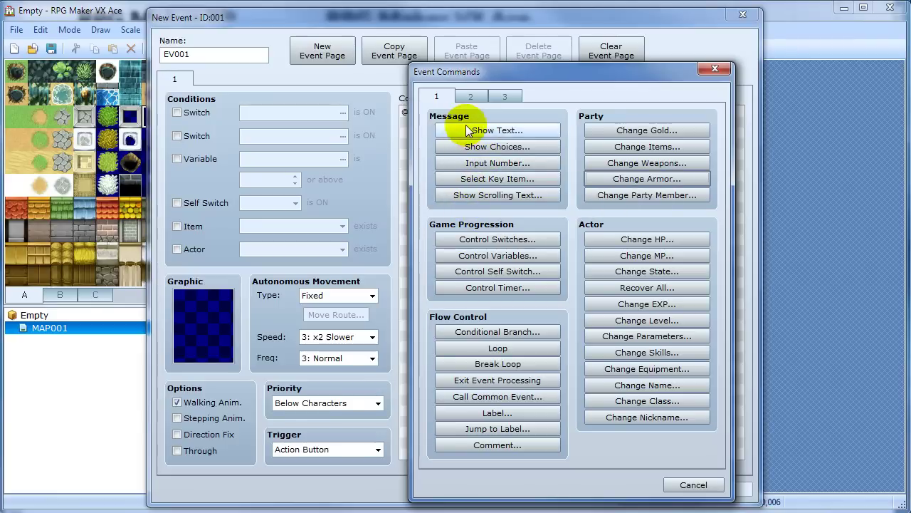
- Start a Show Text message with the second lower-row face from the Actor1 set
left_click(482, 132)
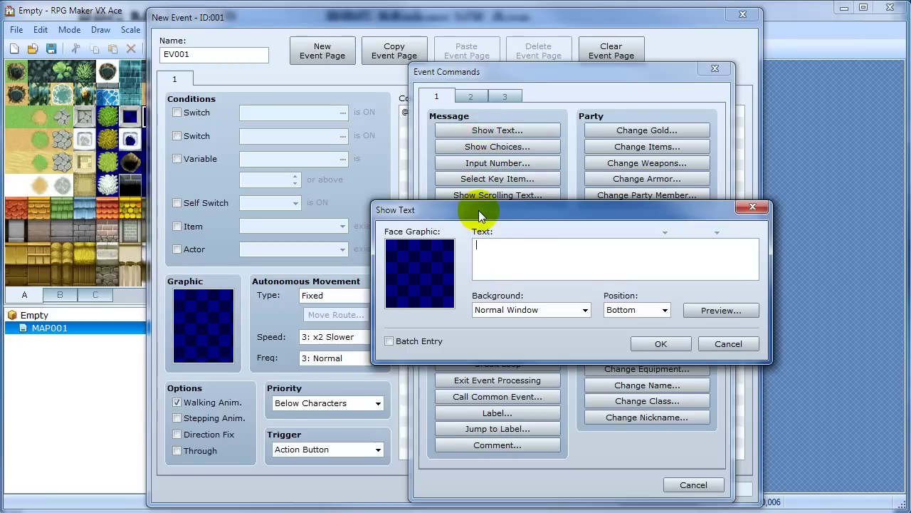
double_click(417, 265)
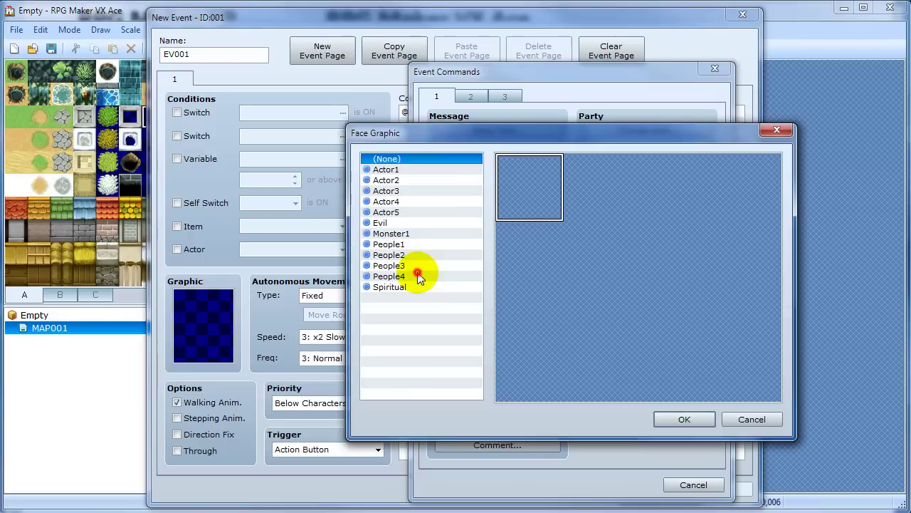
left_click(385, 170)
left_click(665, 257)
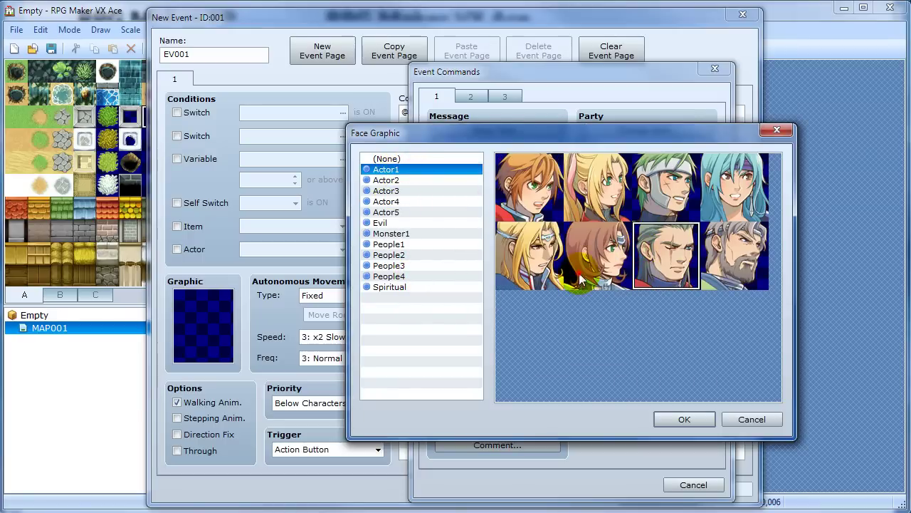
left_click(597, 257)
left_click(682, 419)
- Review the Background and Position options, keeping Normal Window and Bottom
left_click(529, 315)
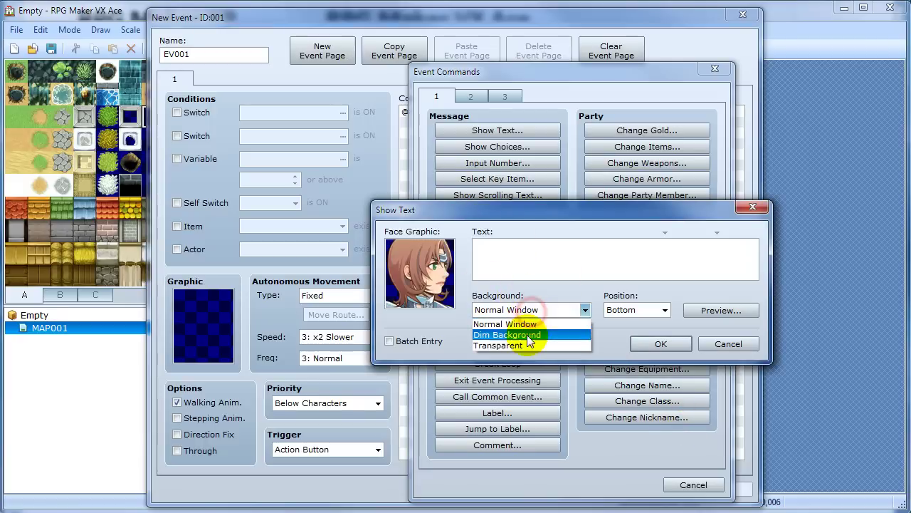
left_click(525, 308)
left_click(524, 308)
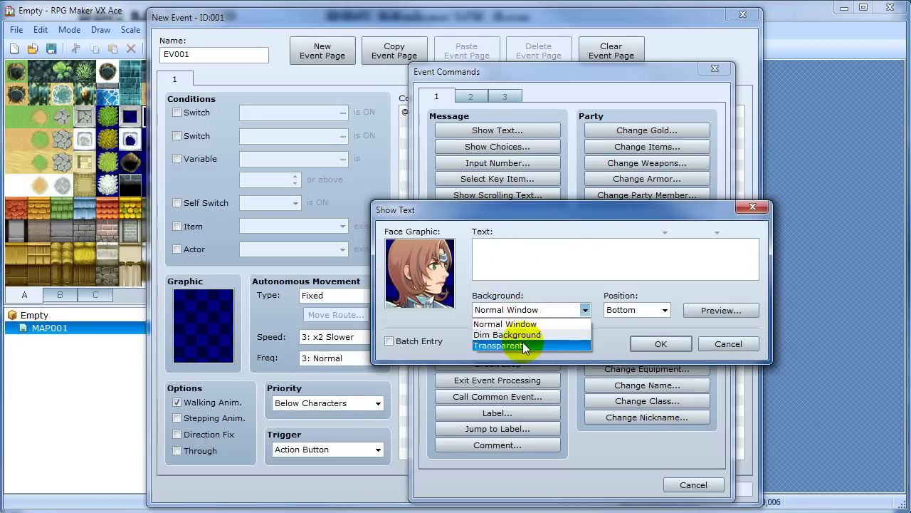
left_click(573, 322)
left_click(627, 310)
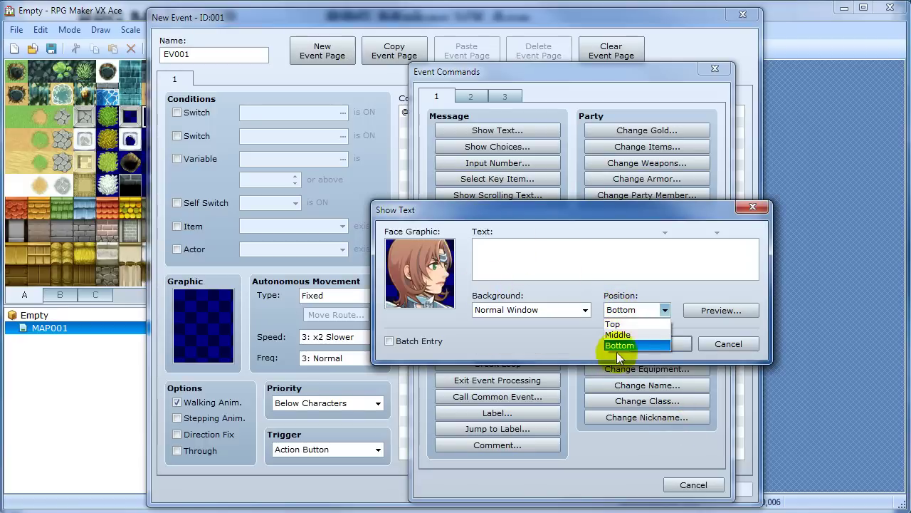
left_click(627, 310)
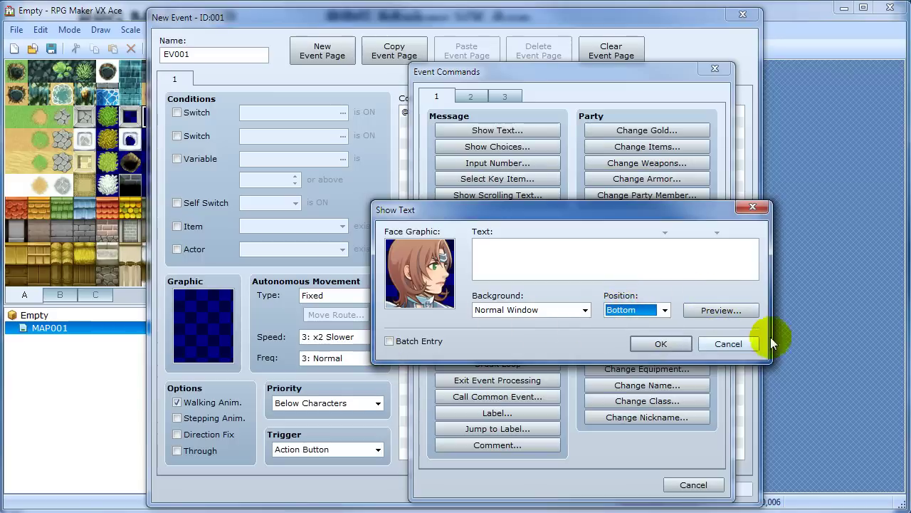
- Cancel the message and abandon the new event to return to the map
left_click(703, 346)
left_click(715, 69)
left_click(743, 14)
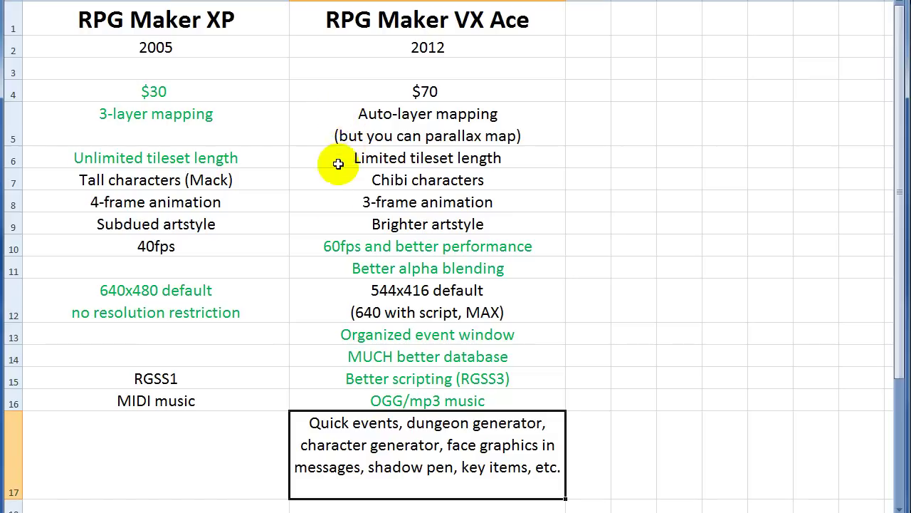
scroll(298, 325, "down", 3)
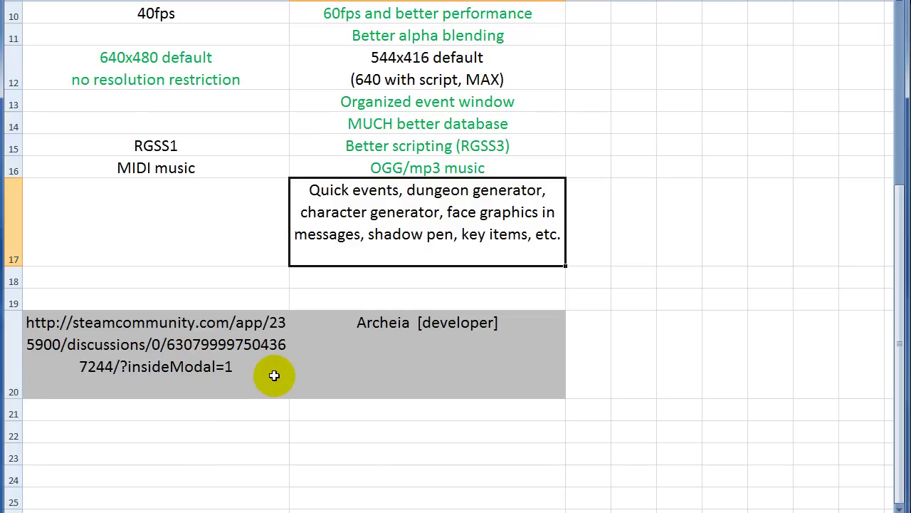
scroll(274, 376, "up", 3)
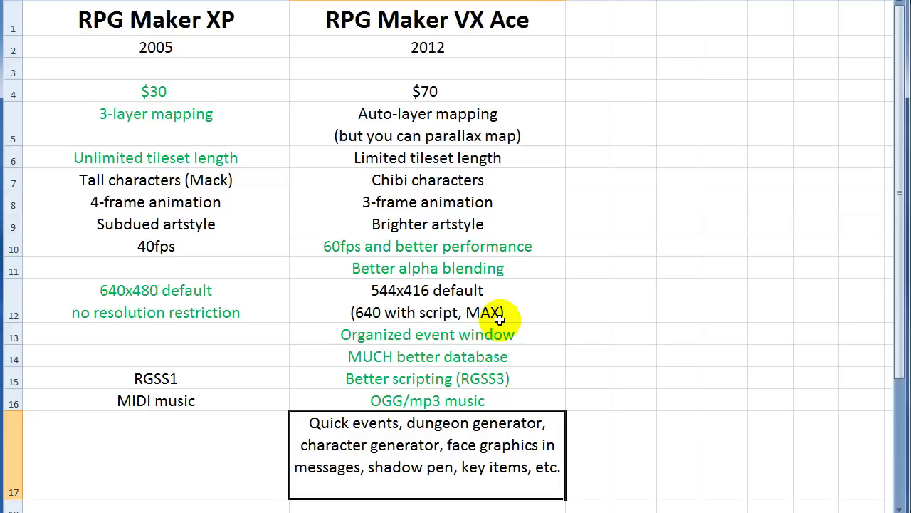